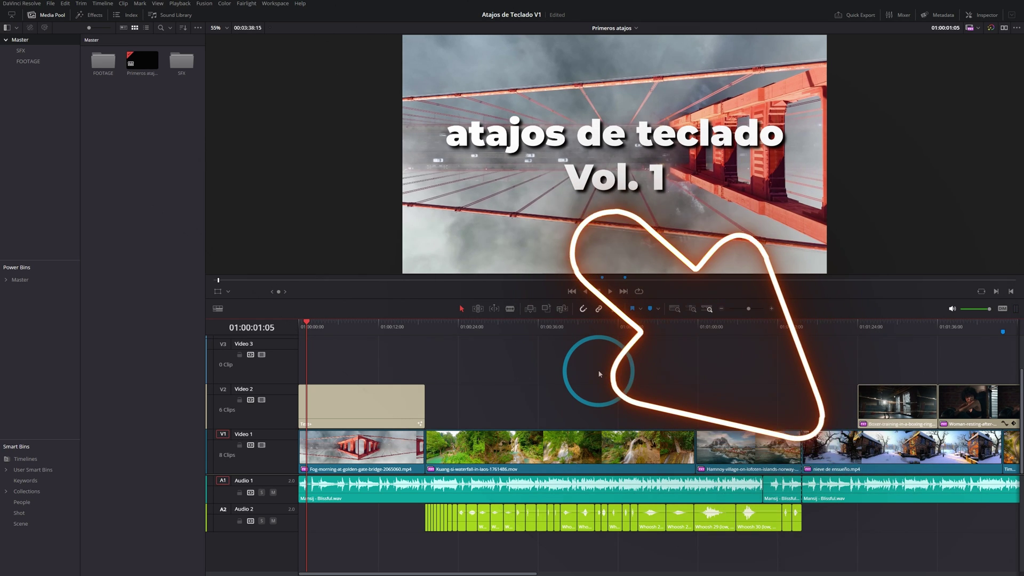
Look through the System and User preferences, and close the preferences without saving
key("ctrl+comma")
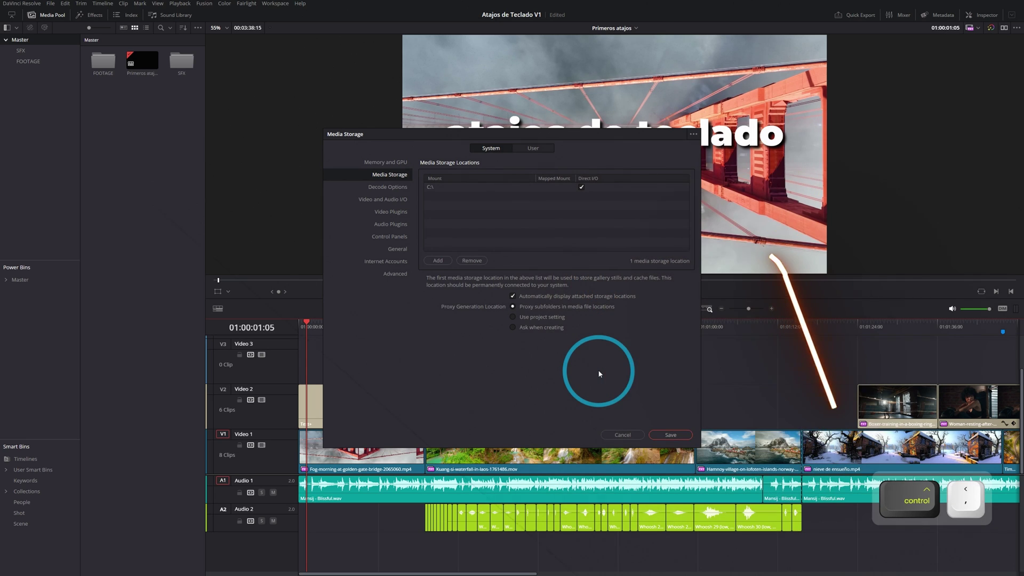
left_click(534, 138)
left_click(493, 138)
left_click(623, 425)
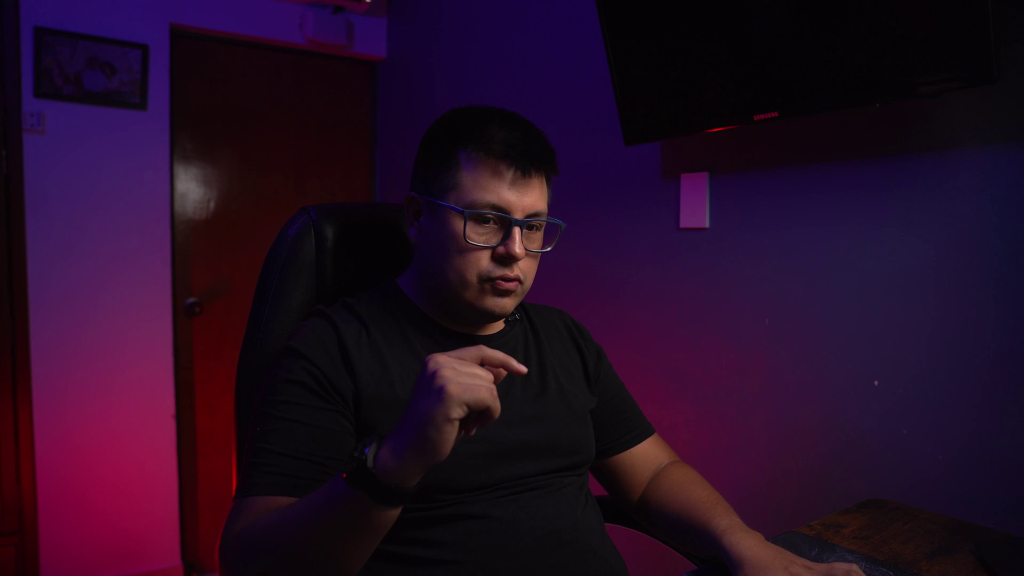
Move the timeline playhead to 01:00:45:13 in the waterfall clip
key("shift+2")
left_click(604, 333)
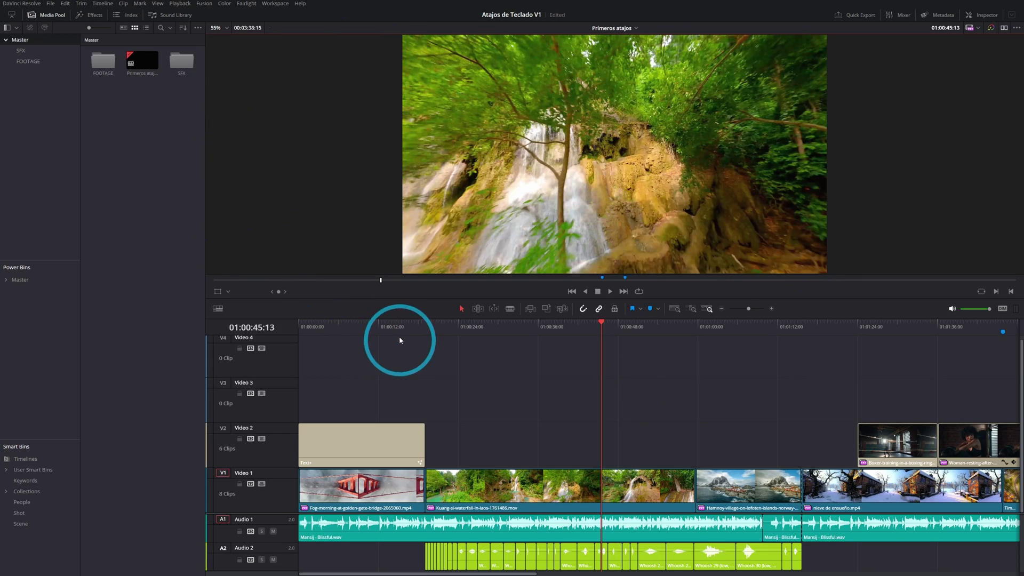
Open the keyboard customization settings and load the default DaVinci Resolve shortcut preset
left_click(20, 4)
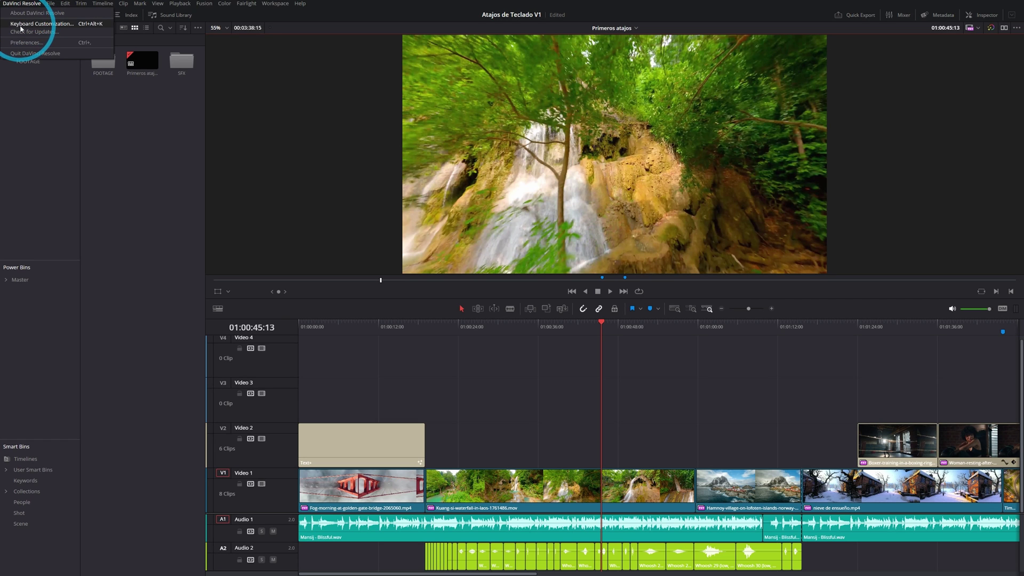
left_click(95, 27)
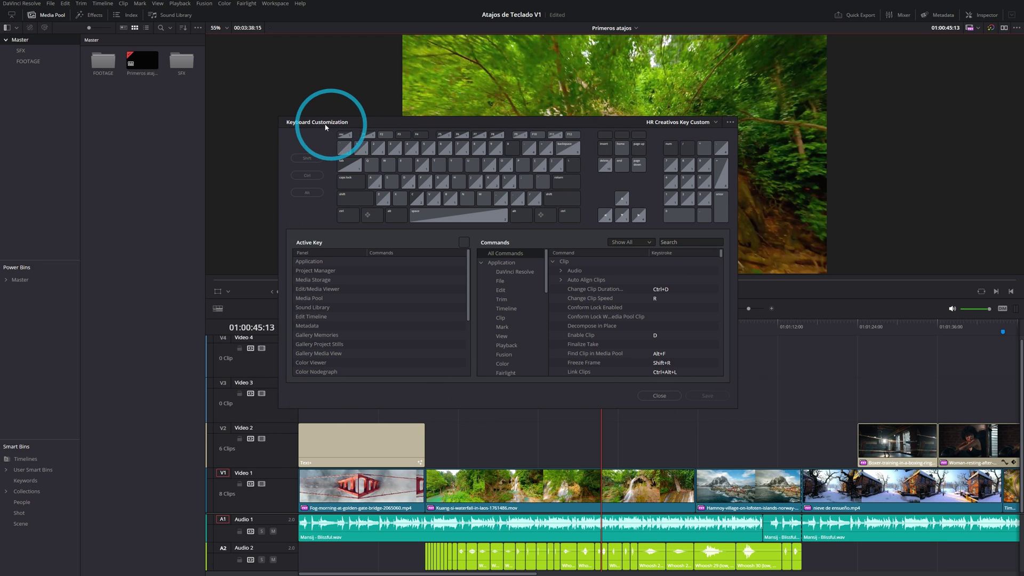
left_click(716, 122)
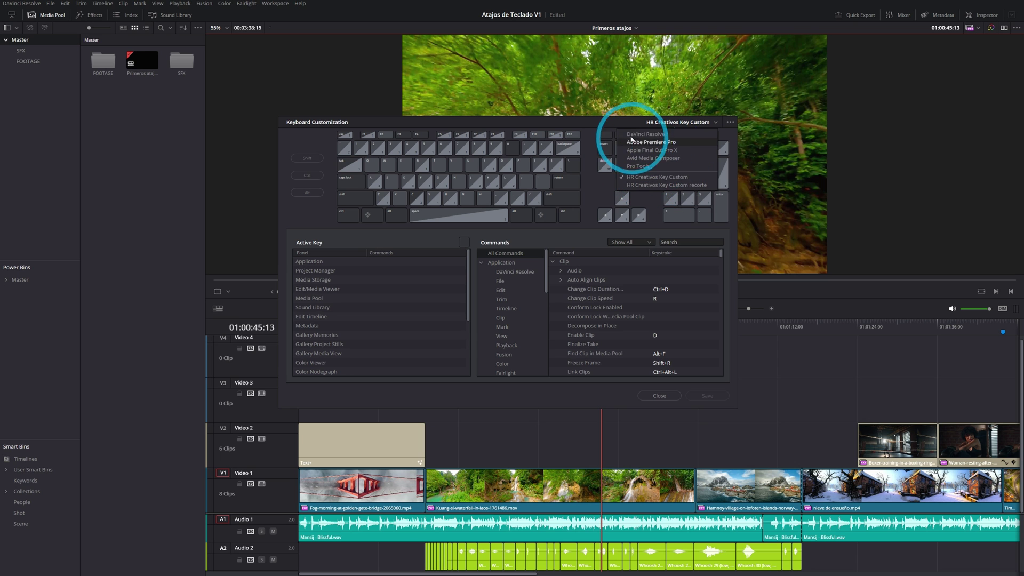
left_click(664, 136)
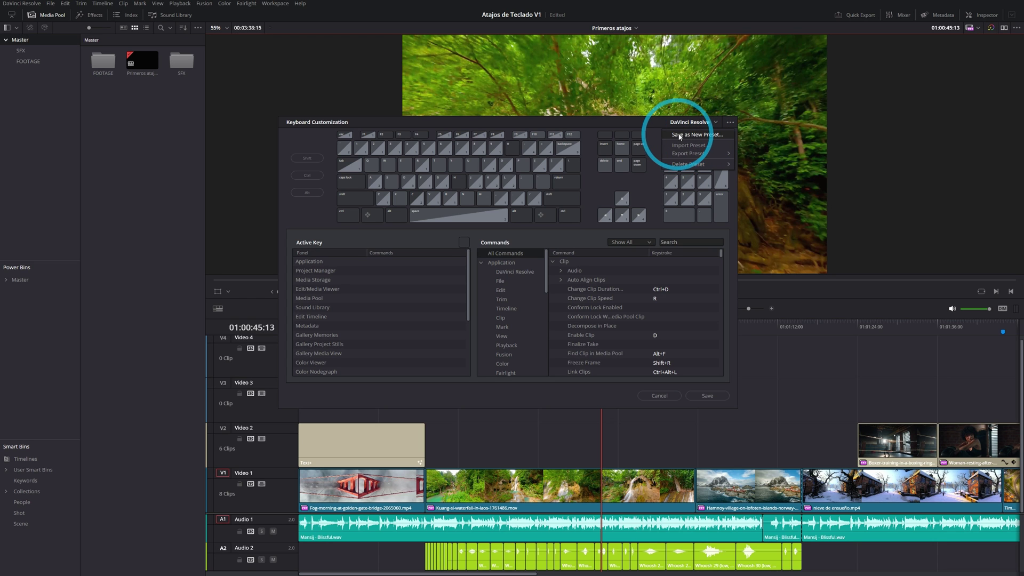
Save the keyboard mapping as a new preset named "DaVinci Resolve Ejemplo 1"
left_click(706, 136)
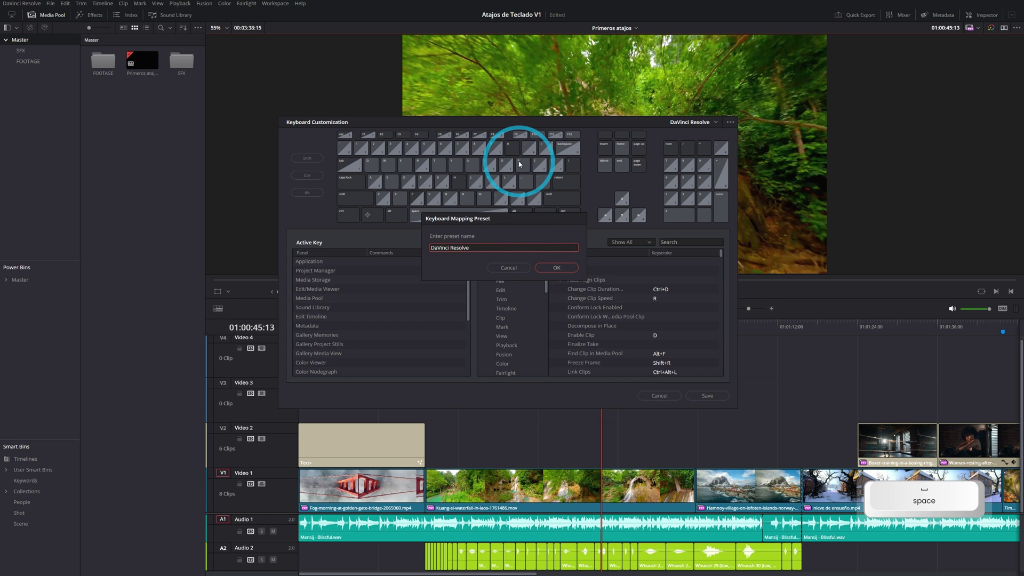
type("Ejemplo 1")
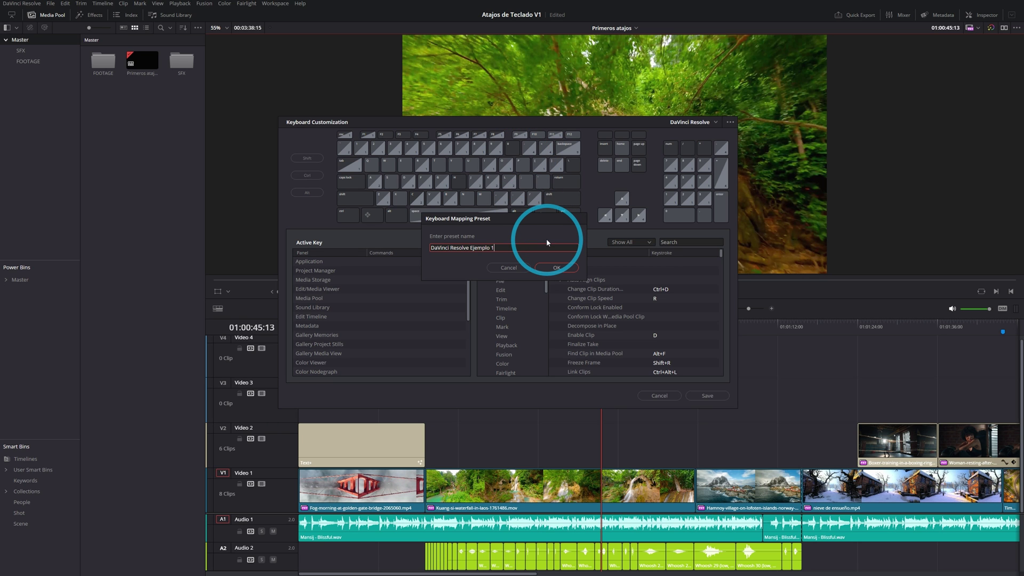
left_click(555, 267)
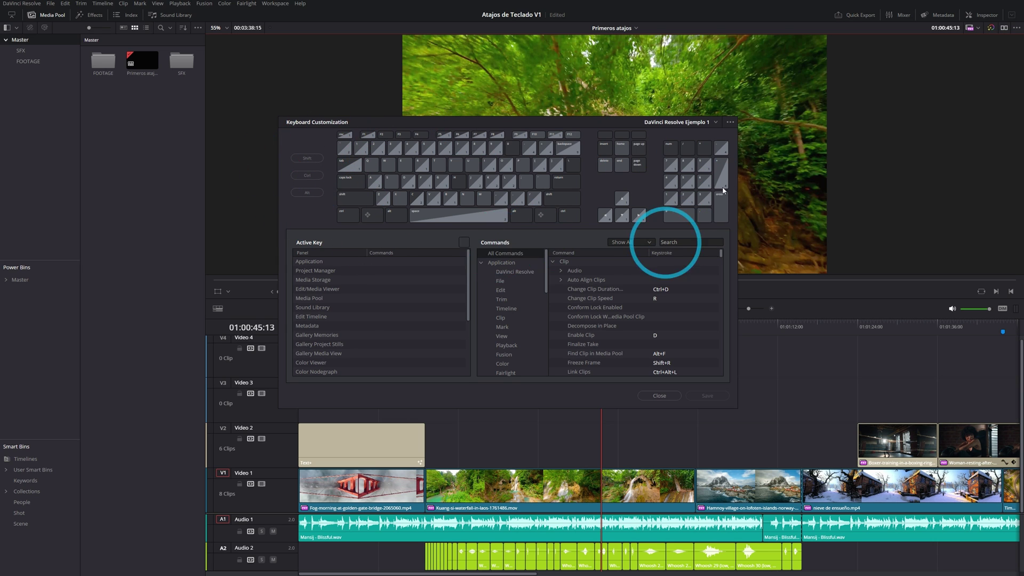
Look up the command assigned to Alt+X on the virtual keyboard and locate it in the command list
left_click(305, 193)
left_click(305, 192)
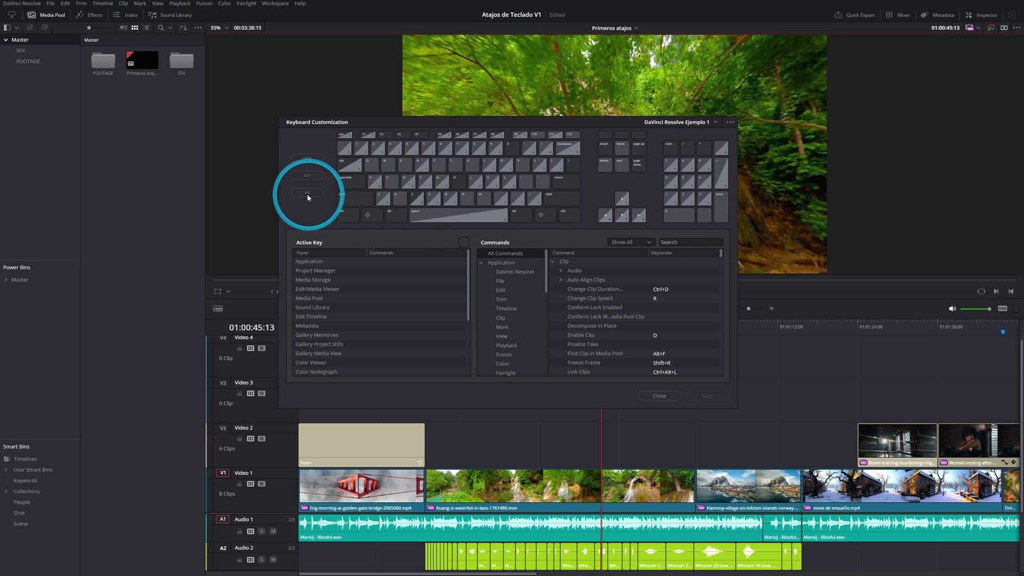
left_click(395, 215)
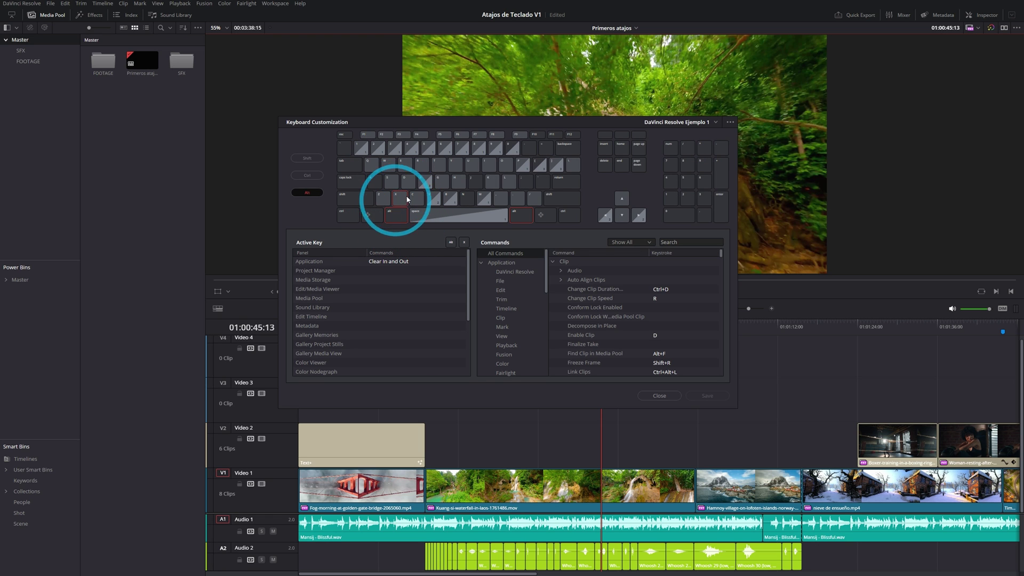
left_click(376, 262)
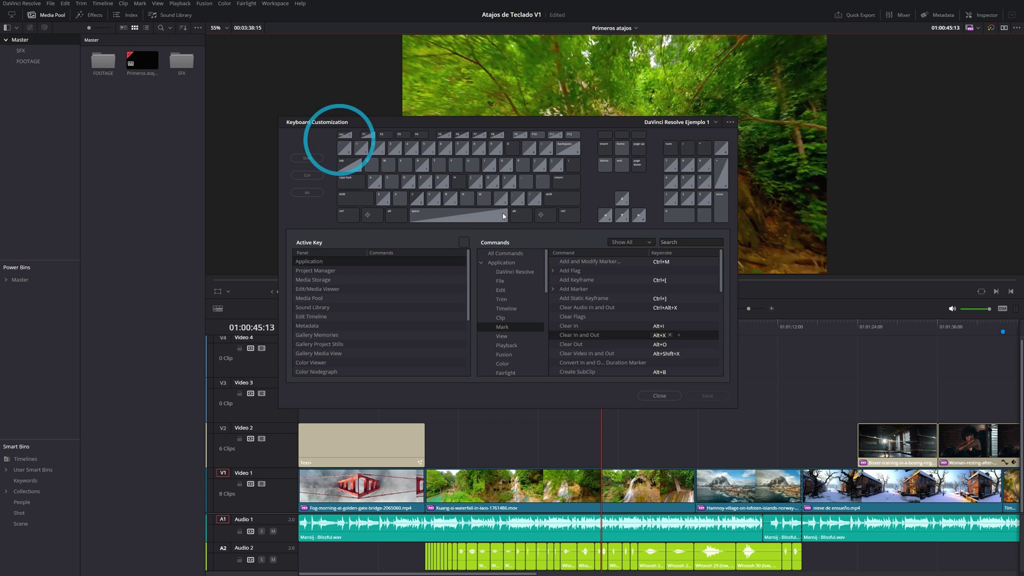
Check which commands are assigned to Ctrl+Shift+A and Shift+A on the virtual keyboard, and clear the key selection
left_click(343, 217)
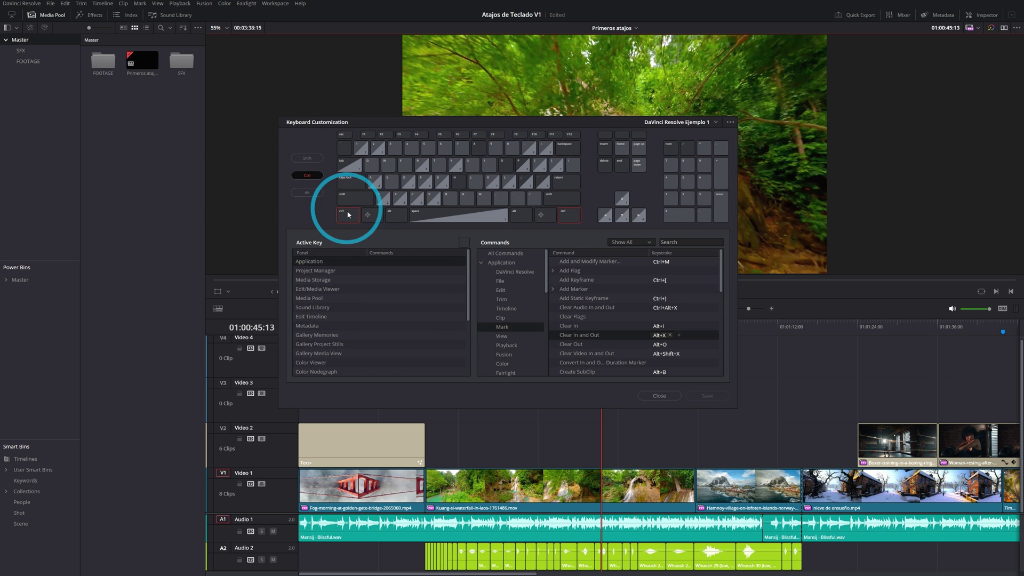
left_click(353, 196)
left_click(374, 185)
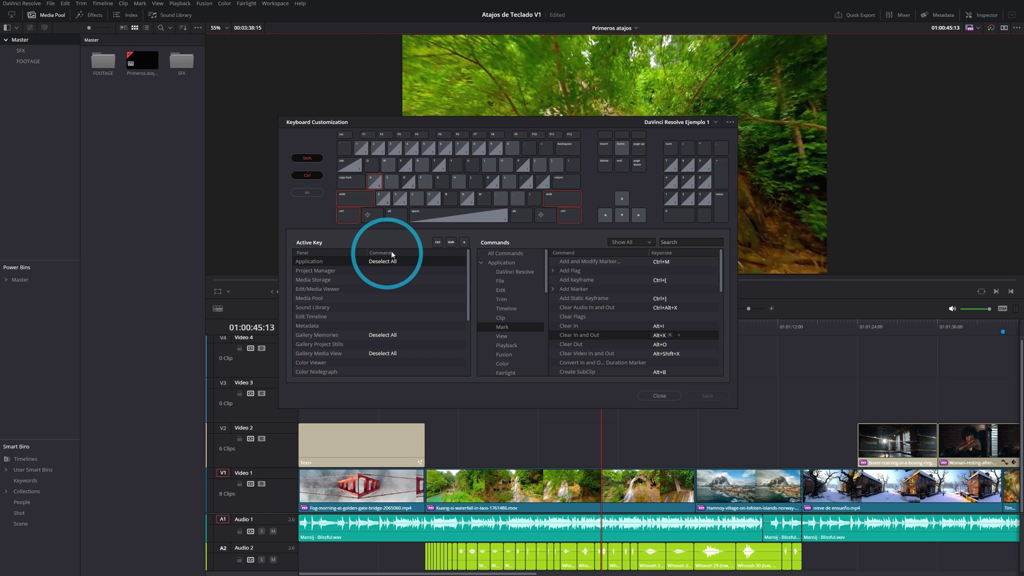
left_click(308, 175)
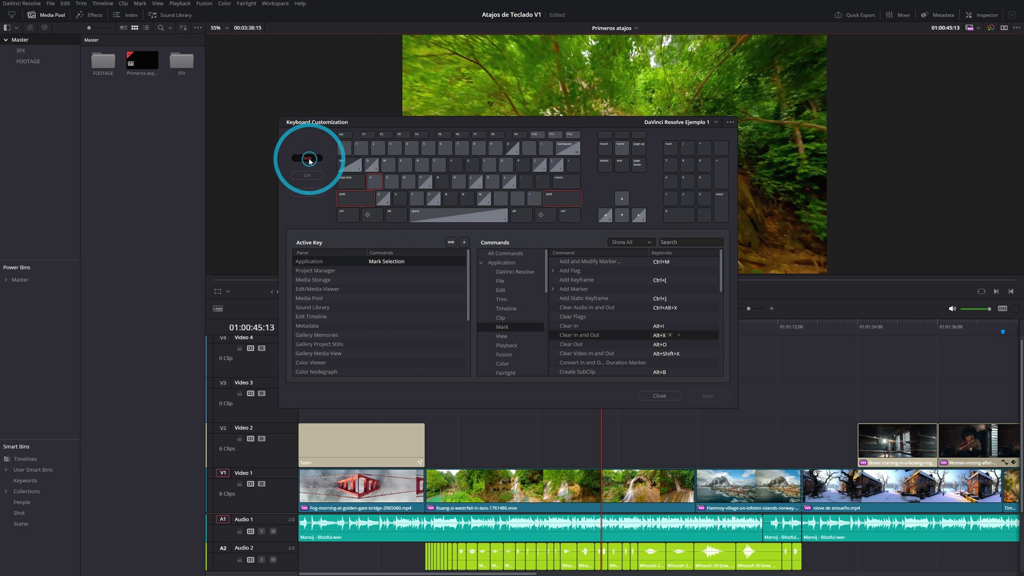
left_click(309, 159)
left_click(374, 183)
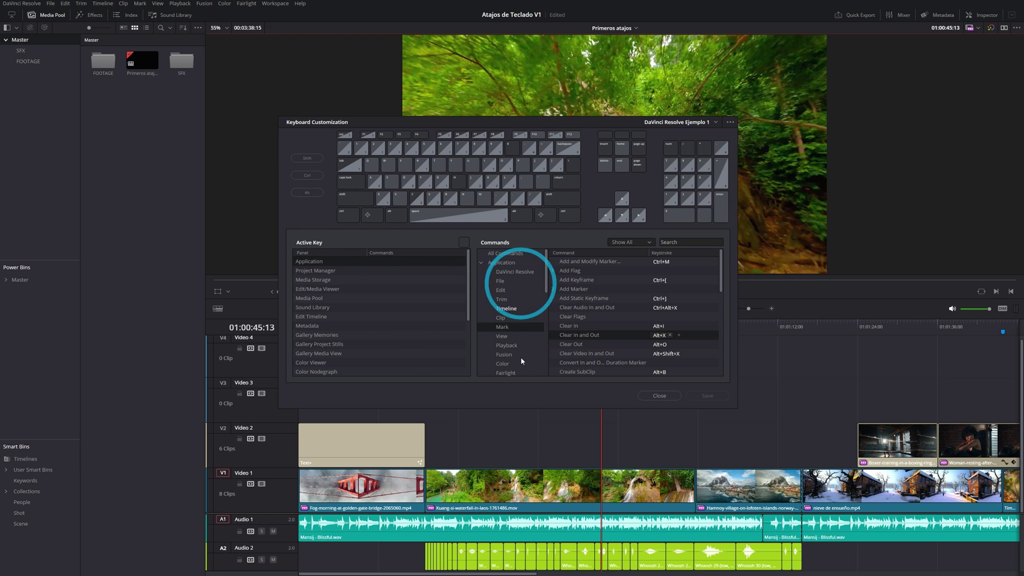
left_click(312, 279)
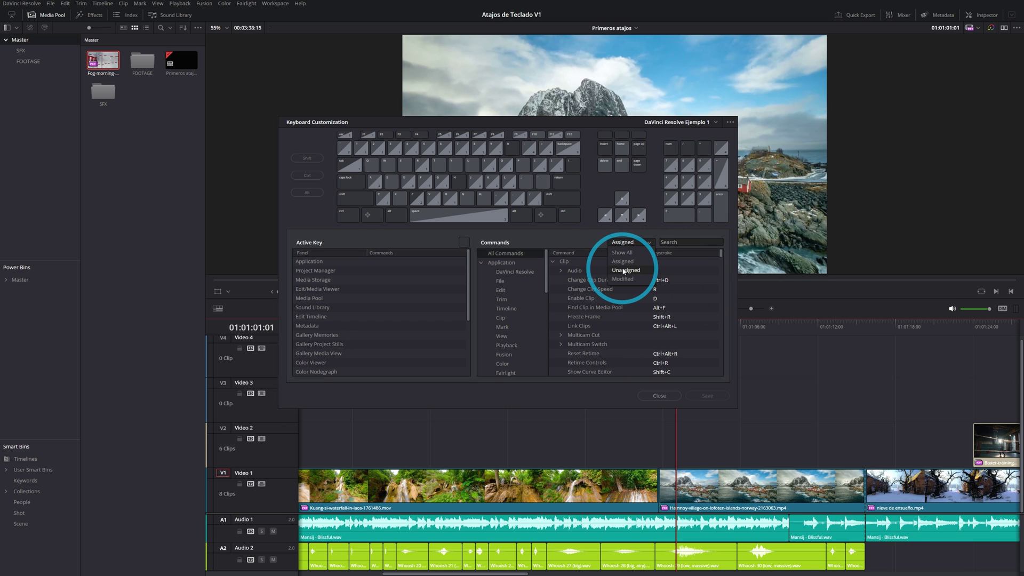
Filter the command list by Unassigned for the Edit category, and by Modified for the DaVinci Resolve and Trim categories
left_click(623, 268)
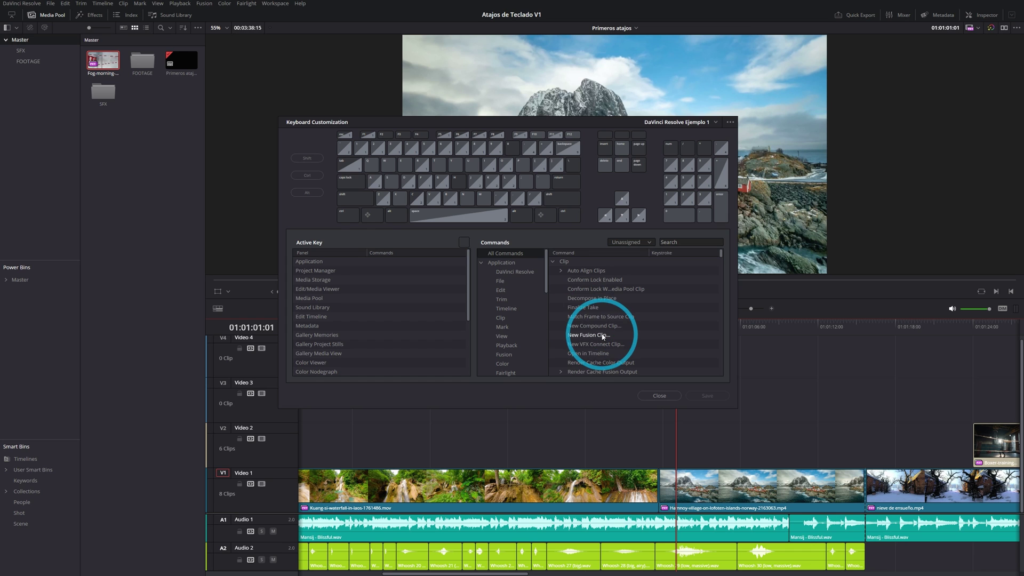
left_click(505, 291)
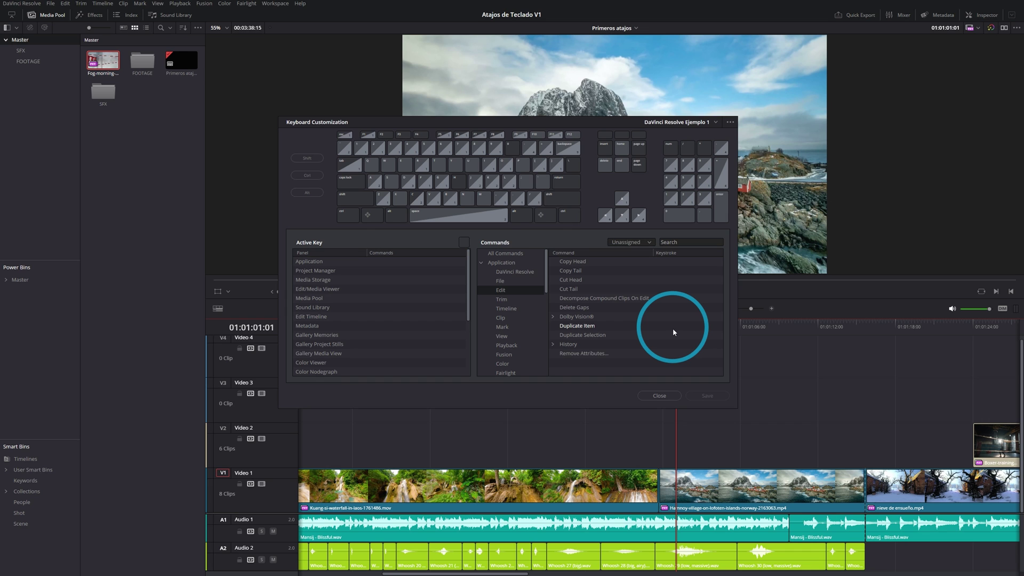
left_click(636, 244)
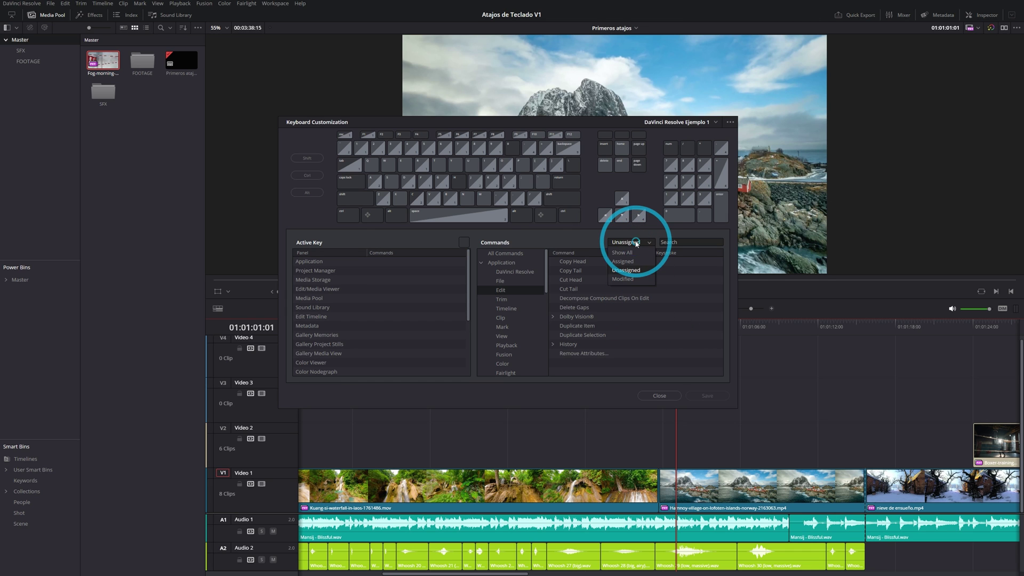
left_click(621, 279)
left_click(501, 271)
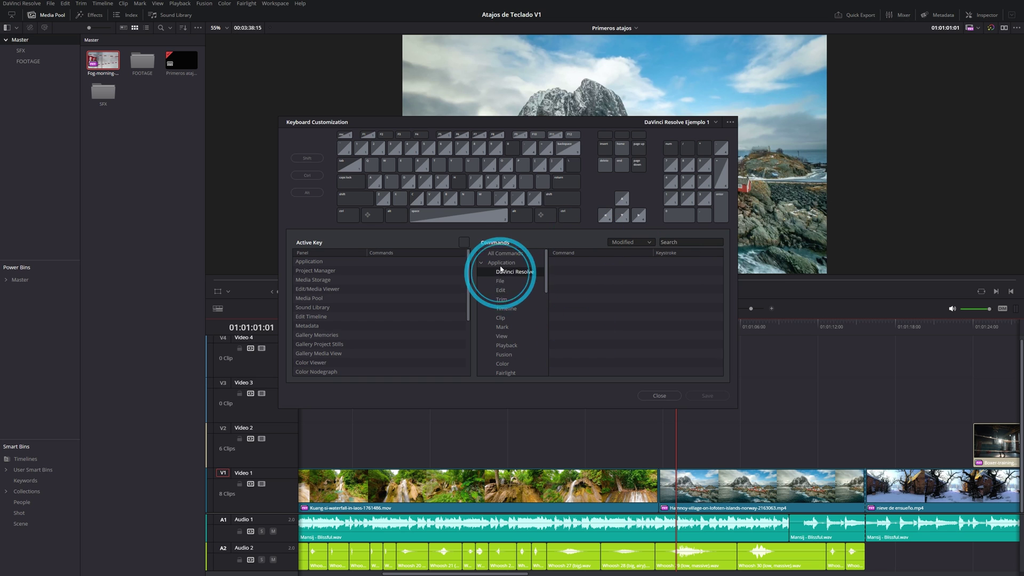
left_click(499, 299)
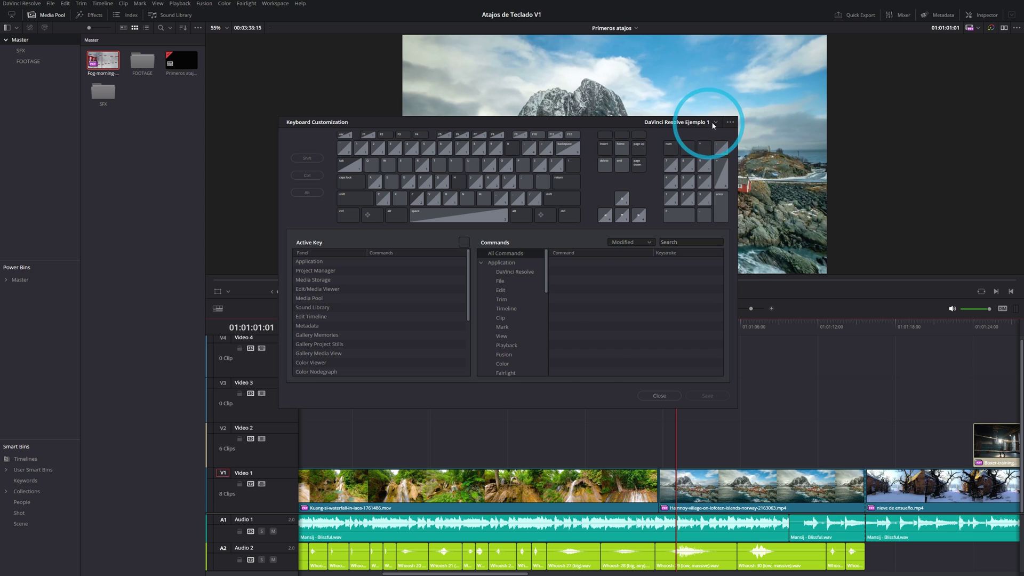
Assign F2 to the Label Selected Node command under Nodes in the Color category
left_click(589, 354)
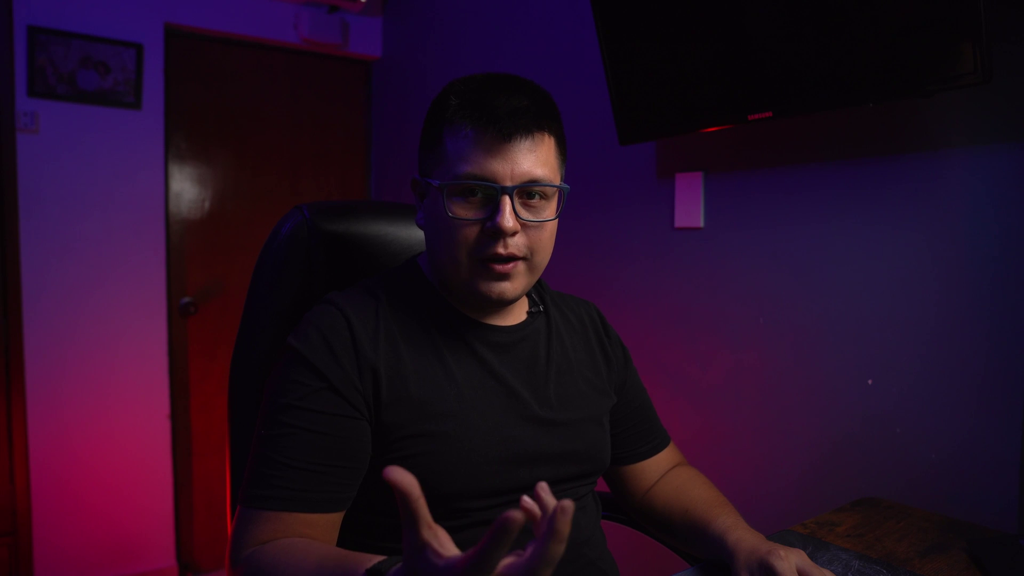
left_click(656, 356)
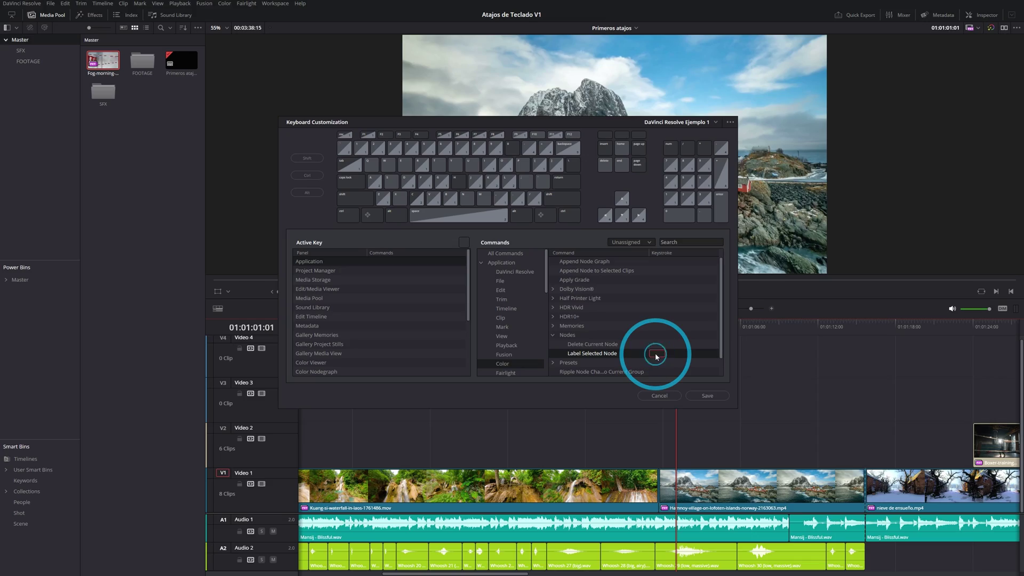
key("F2")
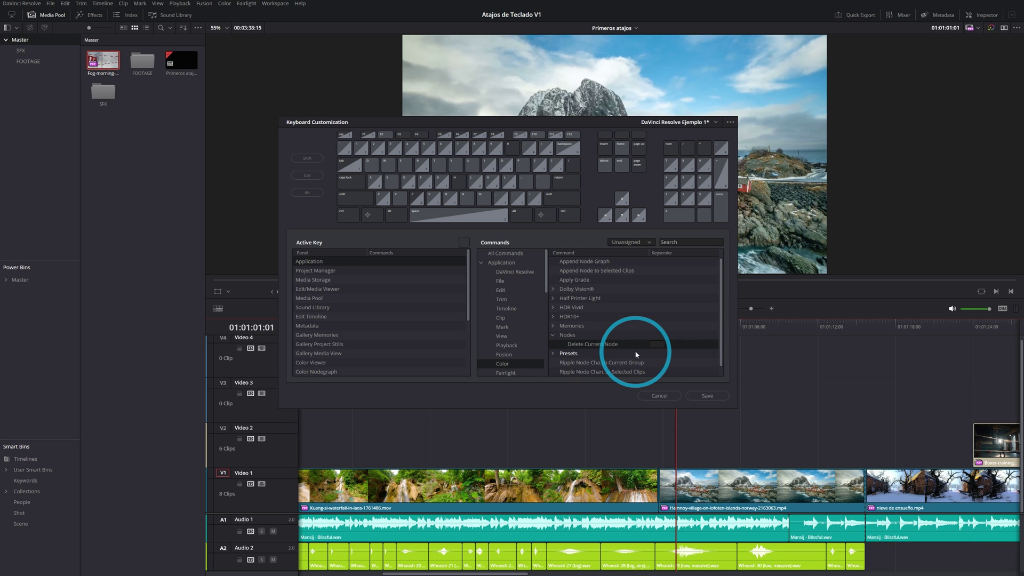
left_click(650, 346)
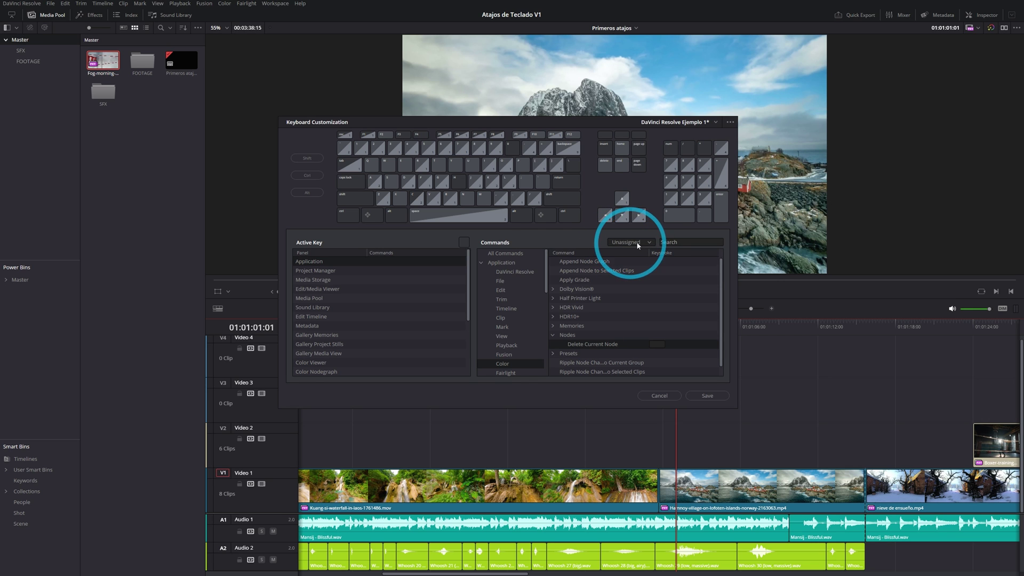
Filter the Color commands by Modified to review the changed shortcut, and restore the filter to Show All
left_click(623, 278)
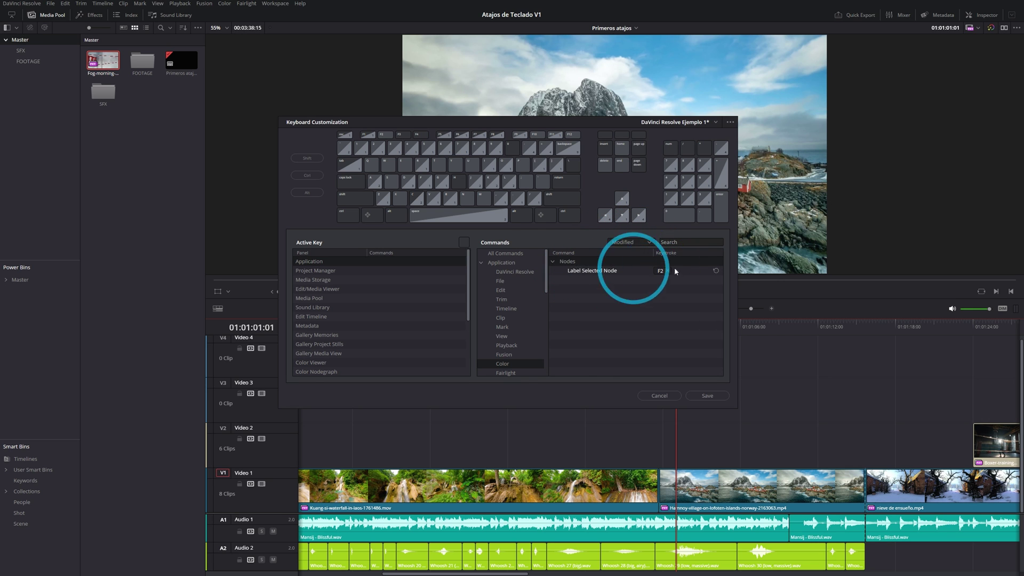
left_click(639, 242)
left_click(626, 252)
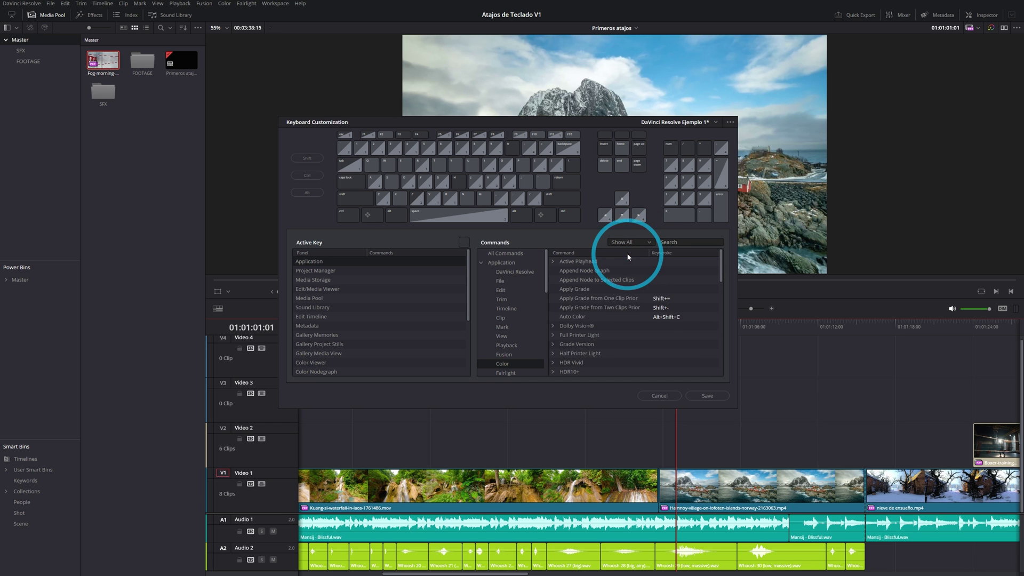
Look up the command assigned to F2 on the virtual keyboard and locate it in the Color command list
scroll(623, 299, "down", 5)
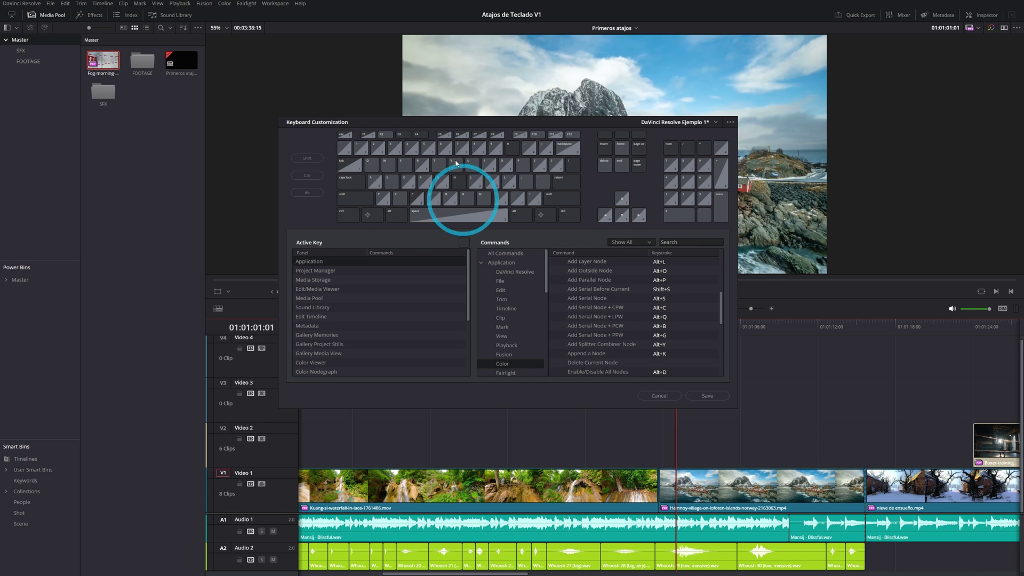
left_click(385, 134)
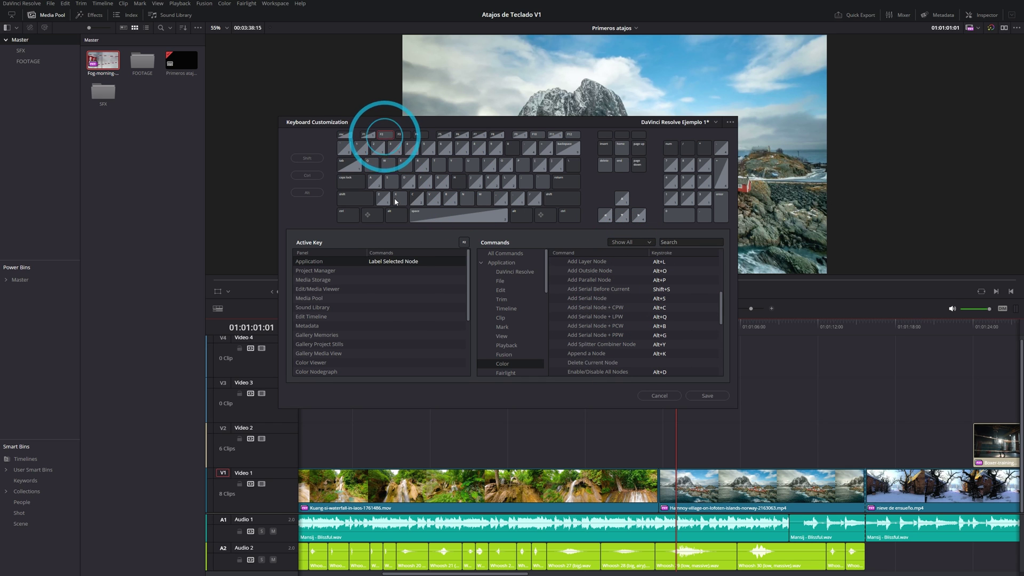
left_click(392, 261)
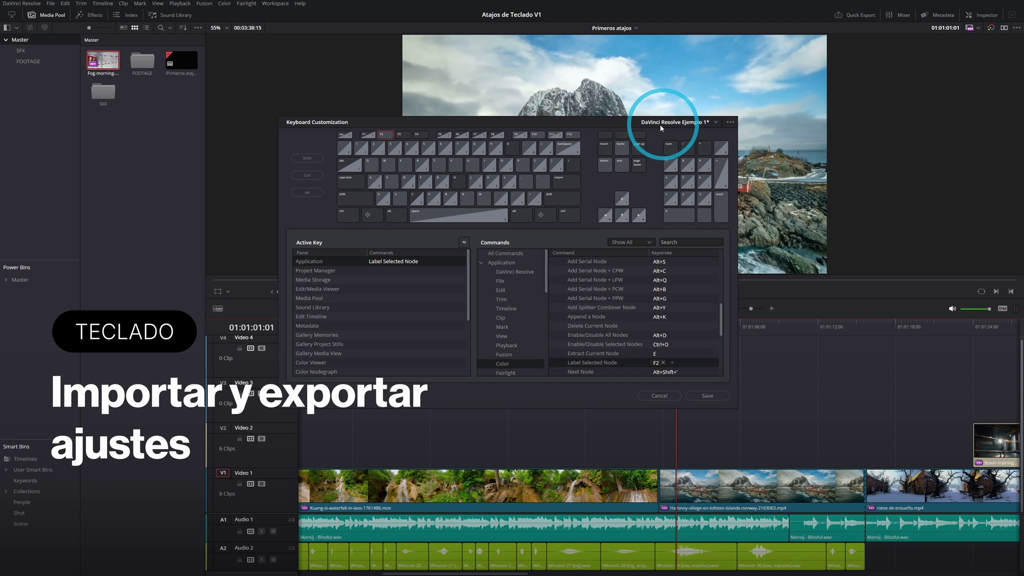
Export the DaVinci Resolve Ejemplo 1 preset as DaVinci Resolve Ejemplo 1.txt into a new desktop folder named "preset de teclado"
left_click(729, 122)
mouse_move(698, 155)
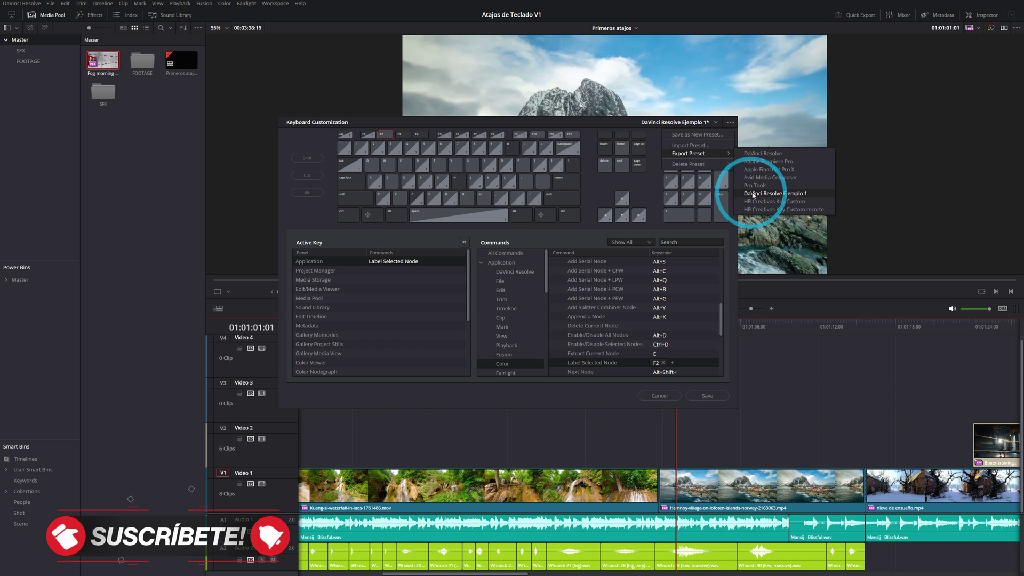
left_click(788, 194)
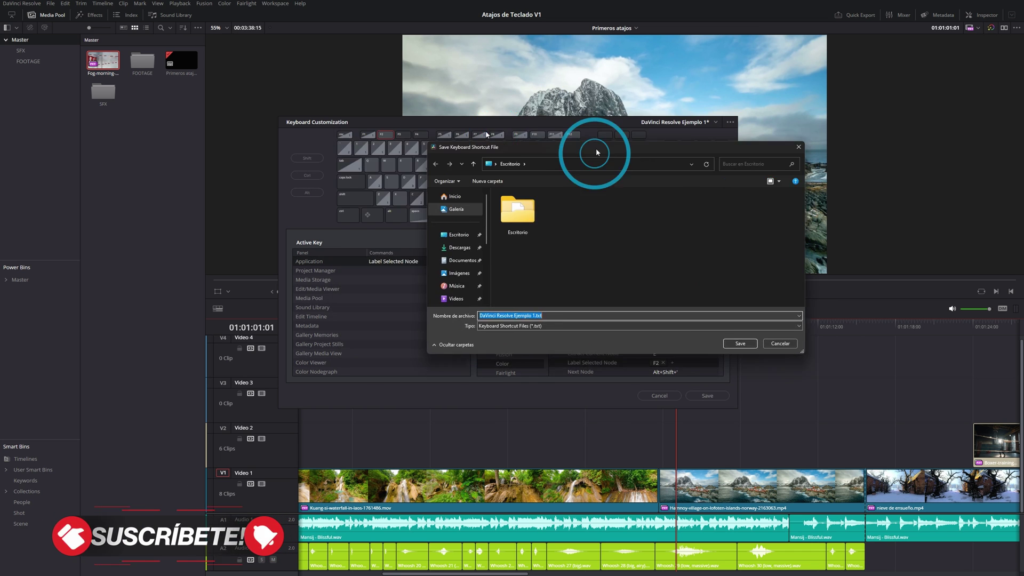
left_click(457, 257)
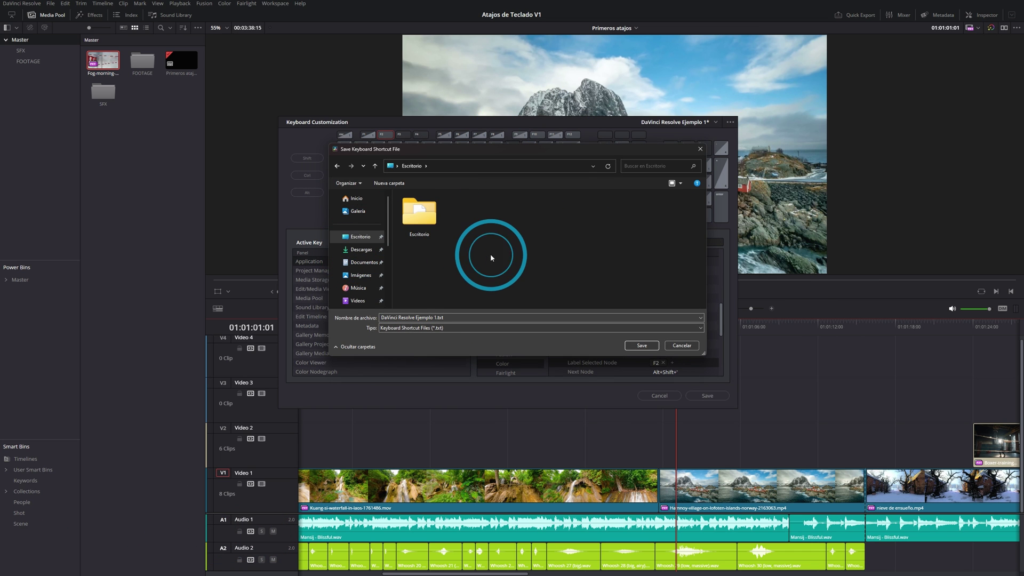
key("ctrl+shift+n")
type("preset de t")
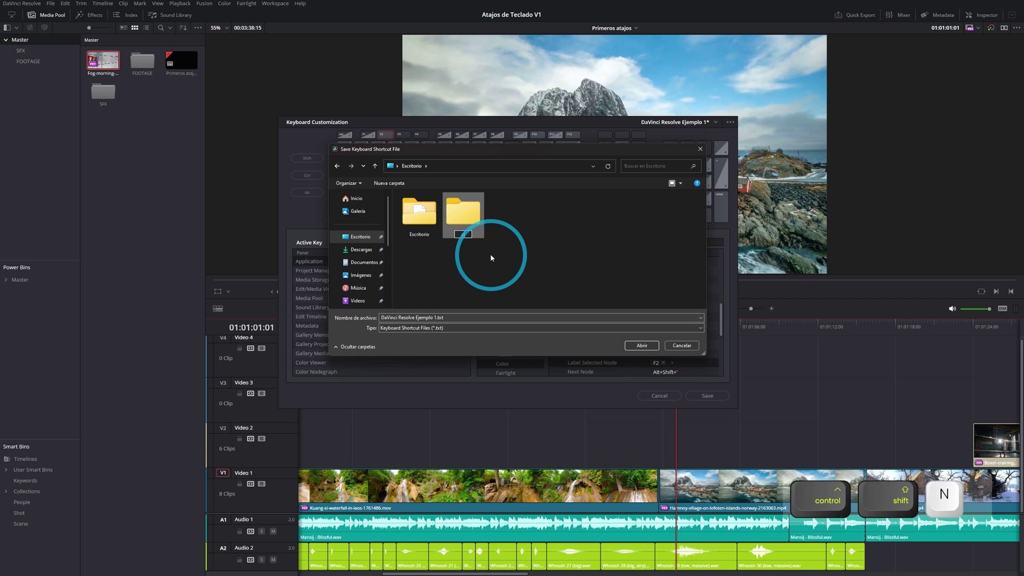
type("eclado")
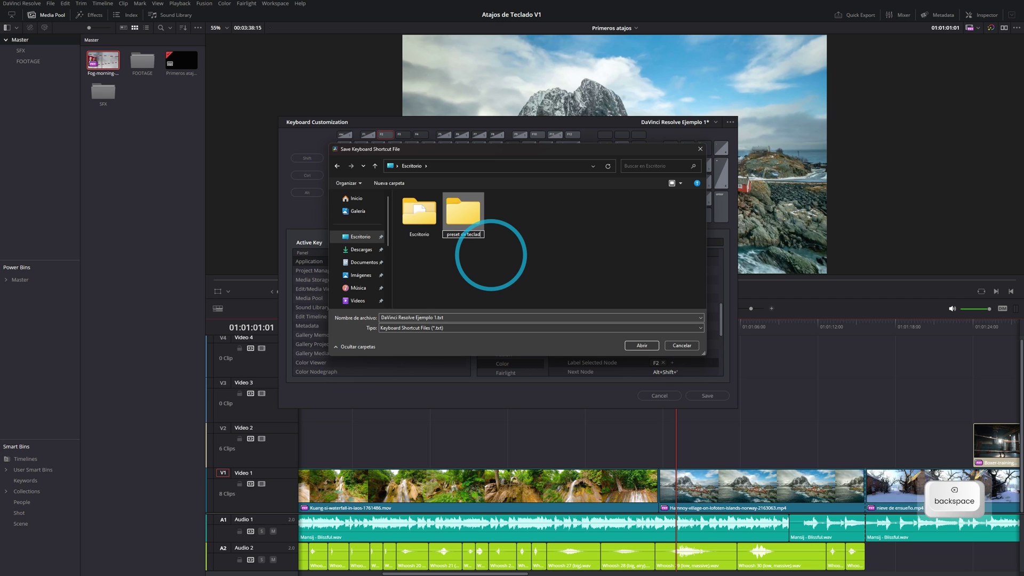
key("Return")
left_click(642, 346)
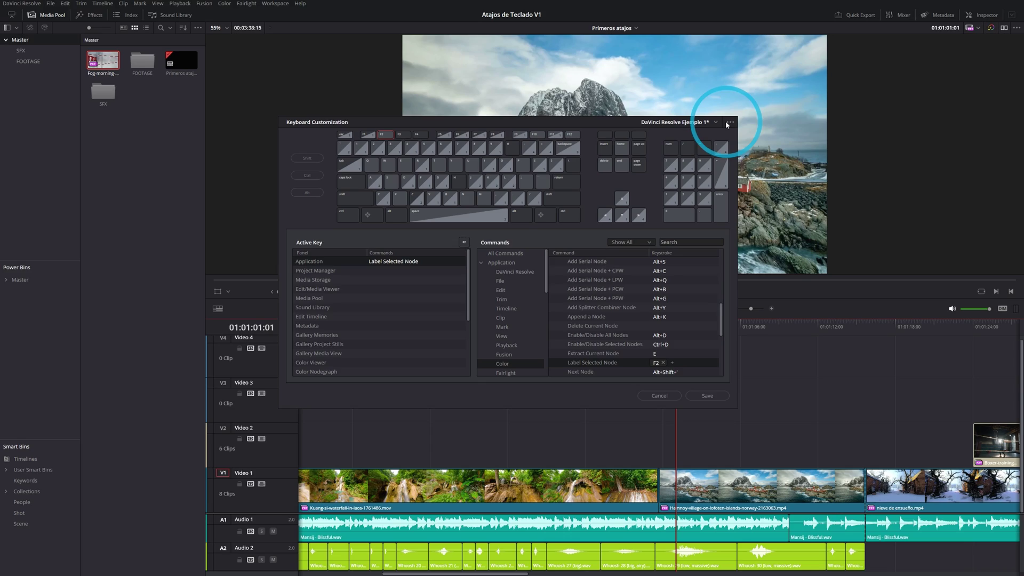
Start a preset import, saving the pending preset changes, select DaVinci Resolve Ejemplo 1.txt in the preset de teclado folder, and cancel the import
left_click(730, 122)
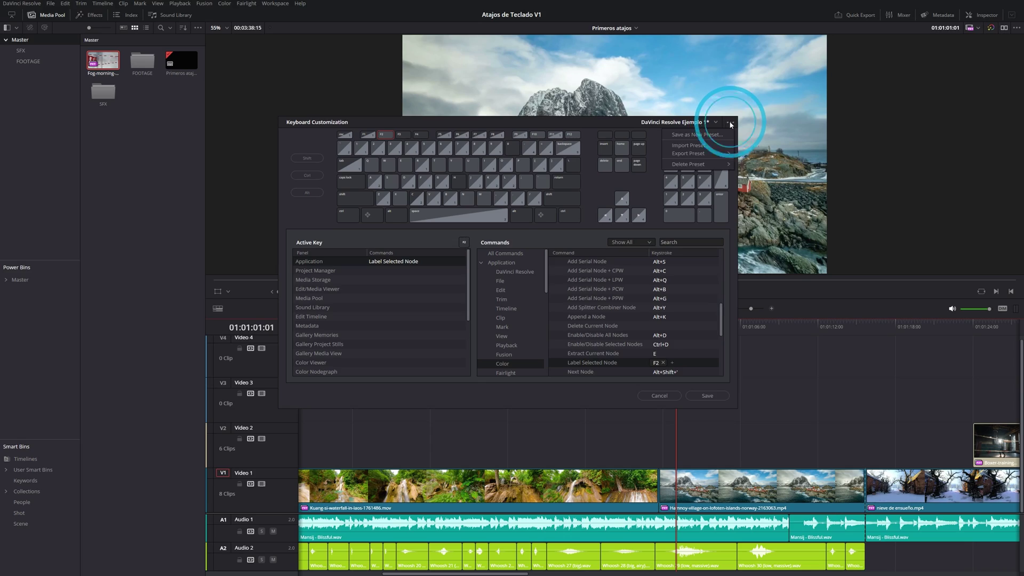
left_click(683, 146)
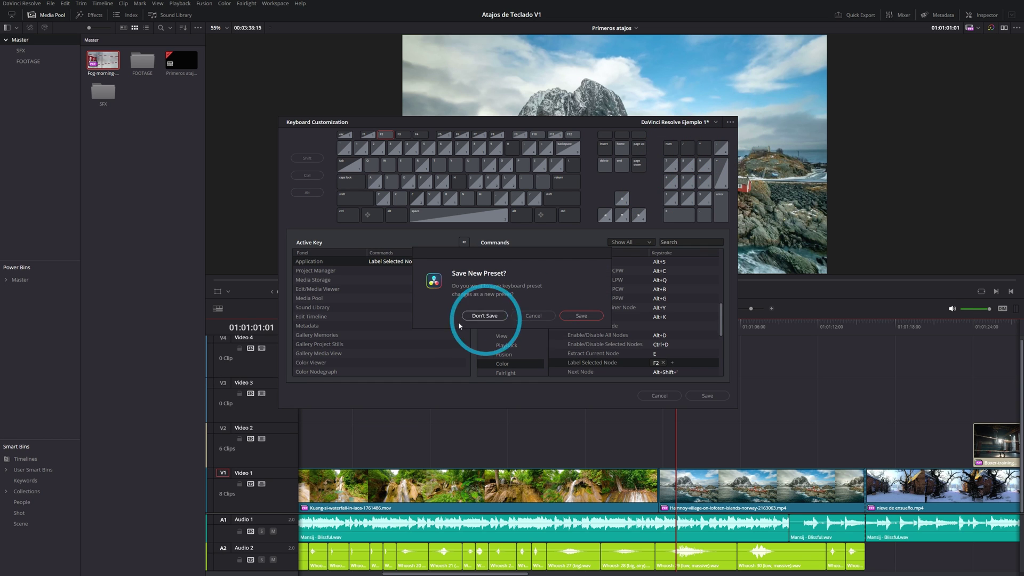
left_click(565, 315)
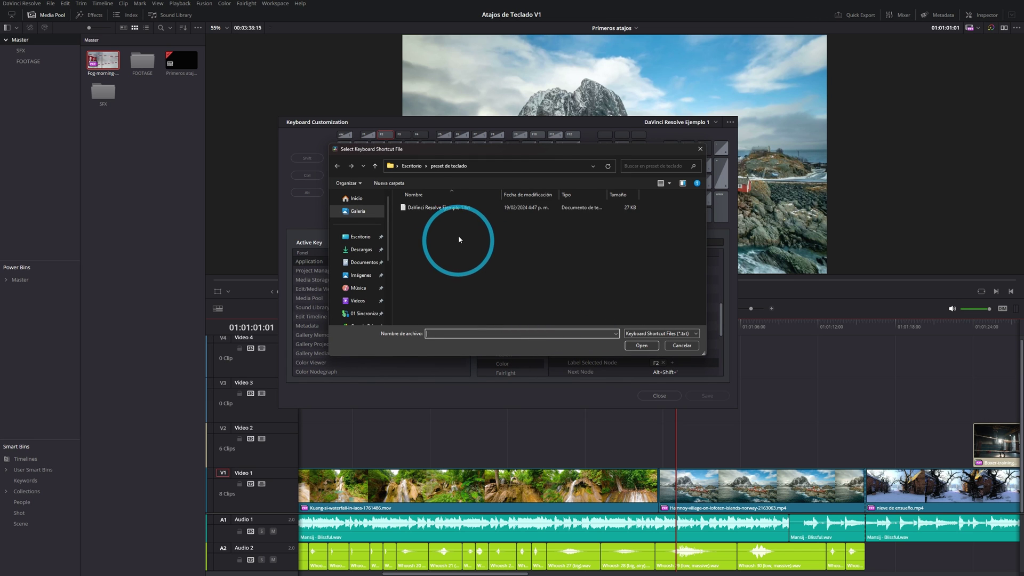
left_click(429, 207)
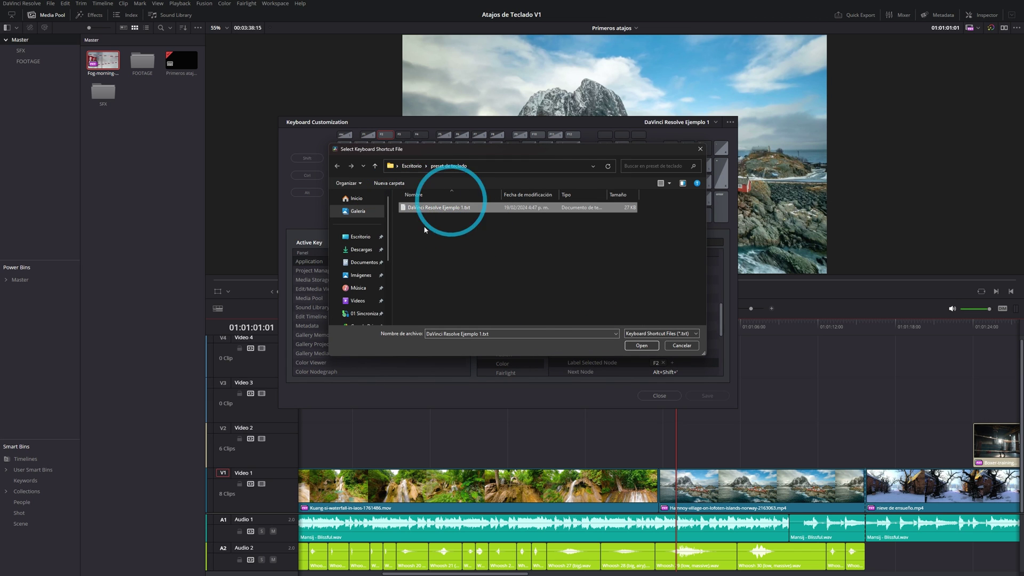
left_click(670, 347)
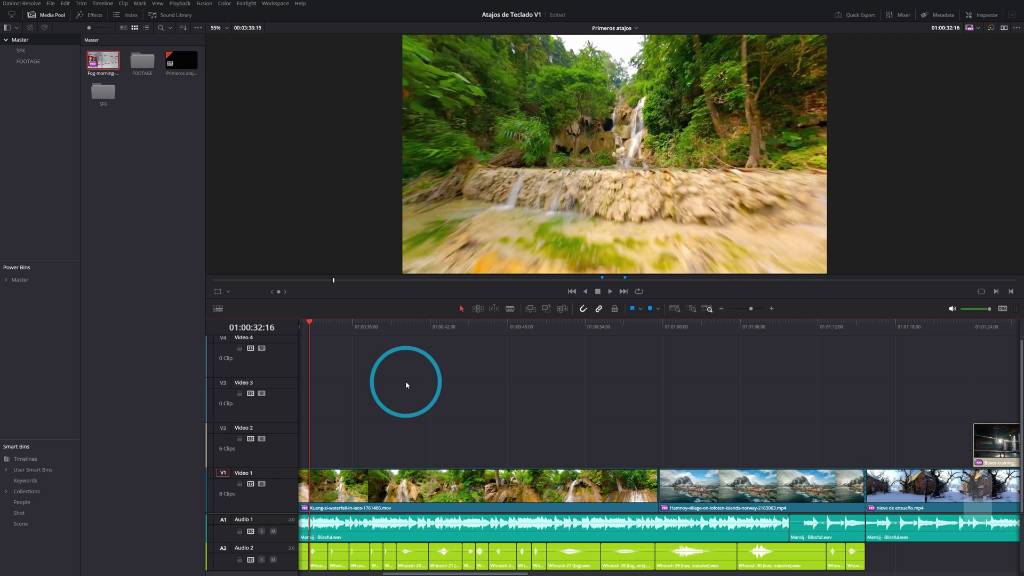
Create a new empty timeline named "ejemplo1" with the project settings
key("ctrl+n")
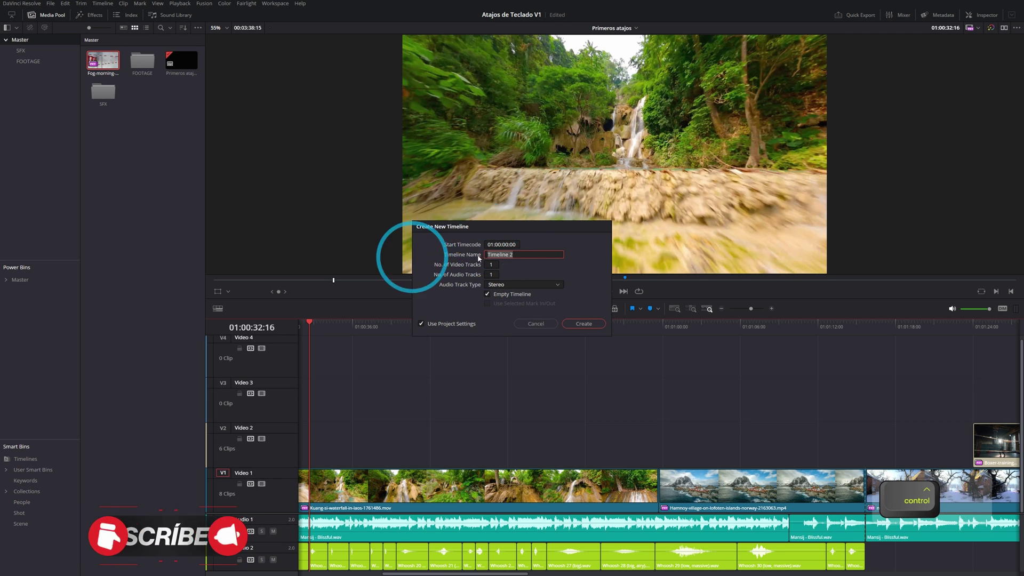
type("e")
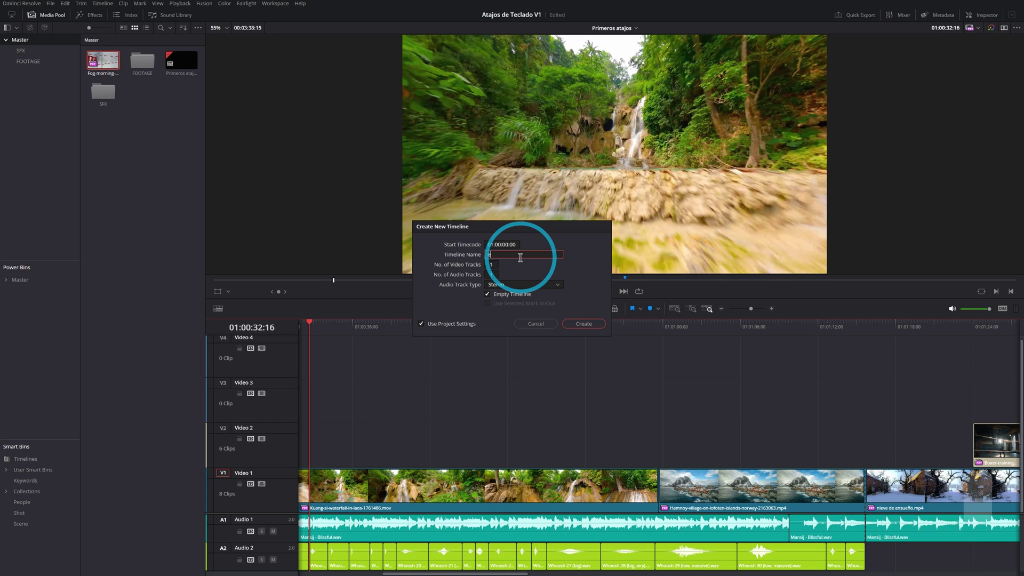
type("jemplo1")
key("Return")
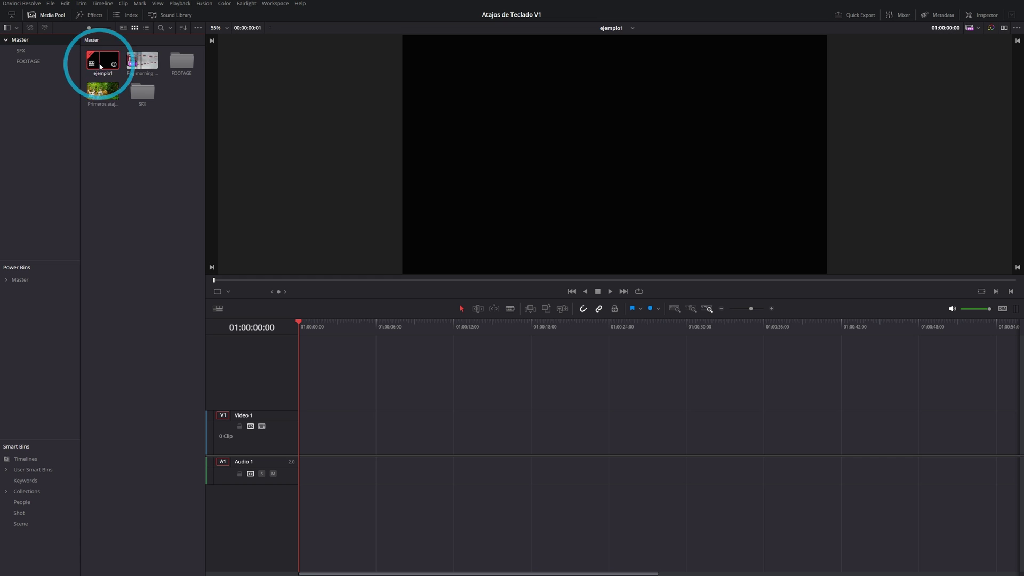
Examine the contents of the Master and SFX bins in the media pool
left_click(105, 96)
left_click(21, 50)
left_click(20, 40)
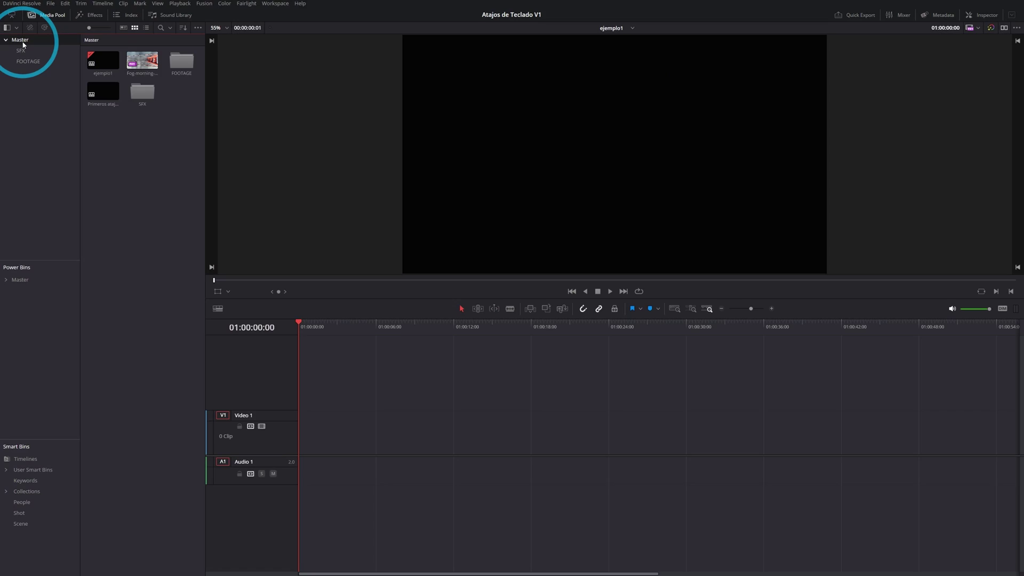
left_click(20, 50)
left_click(19, 40)
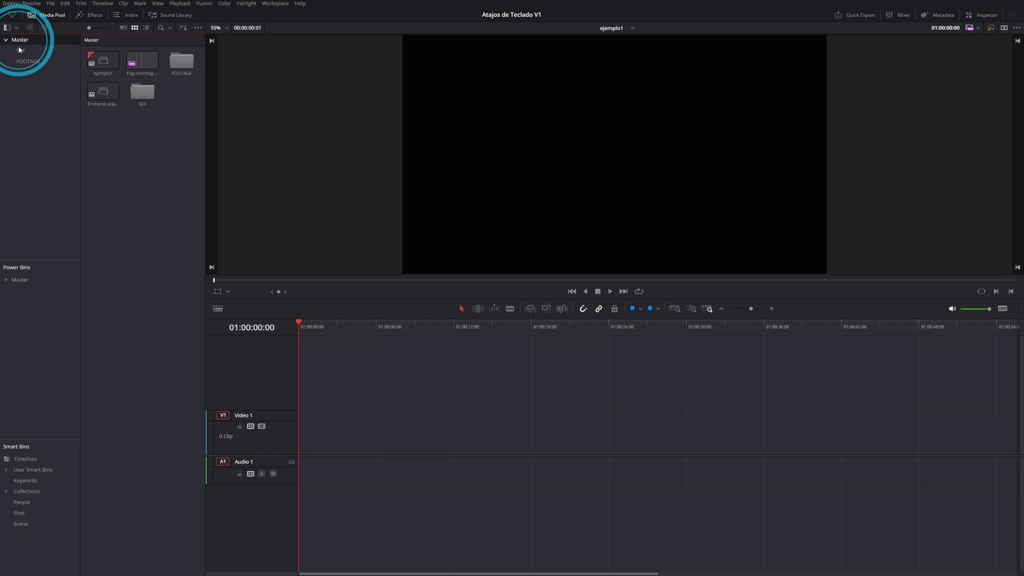
left_click(20, 50)
left_click(22, 39)
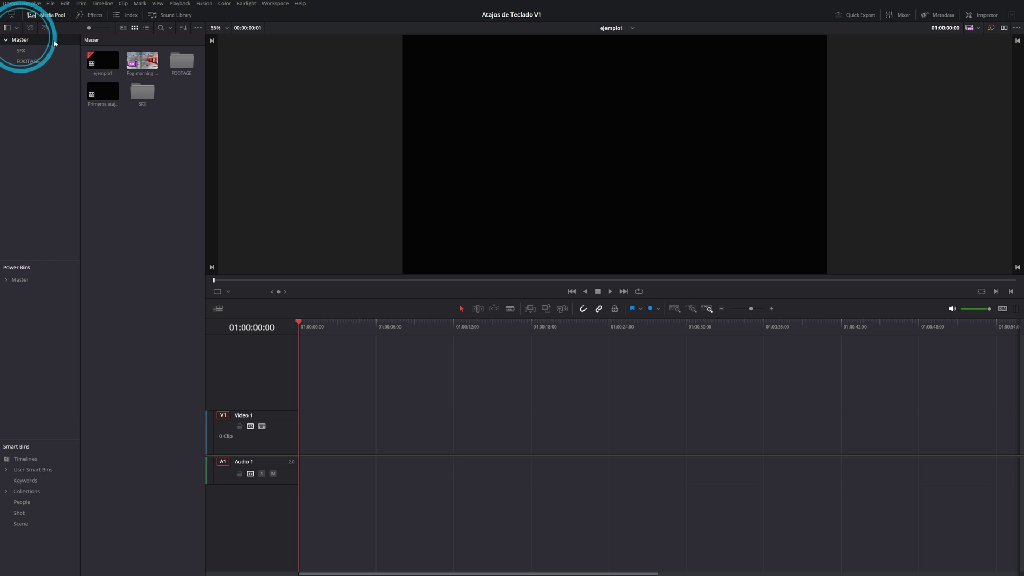
left_click(20, 50)
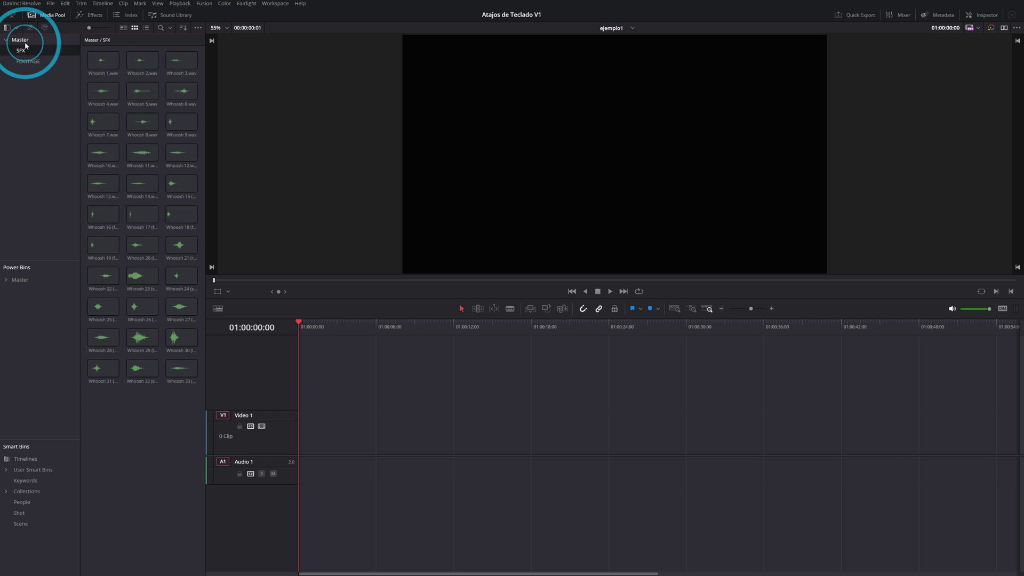
Create two new bins named "png" and "VO" inside the Master bin
left_click(20, 40)
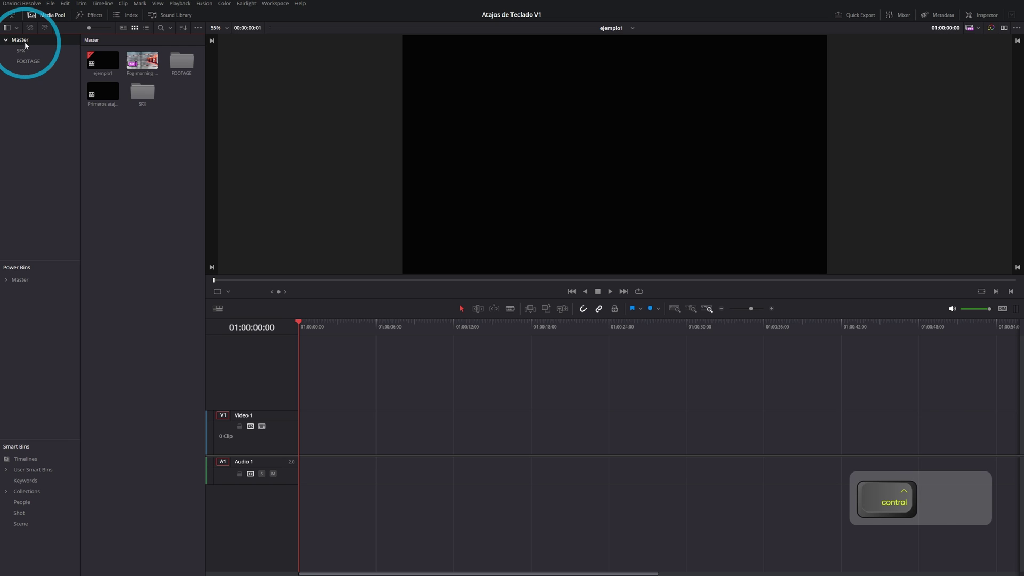
key("ctrl+shift+n")
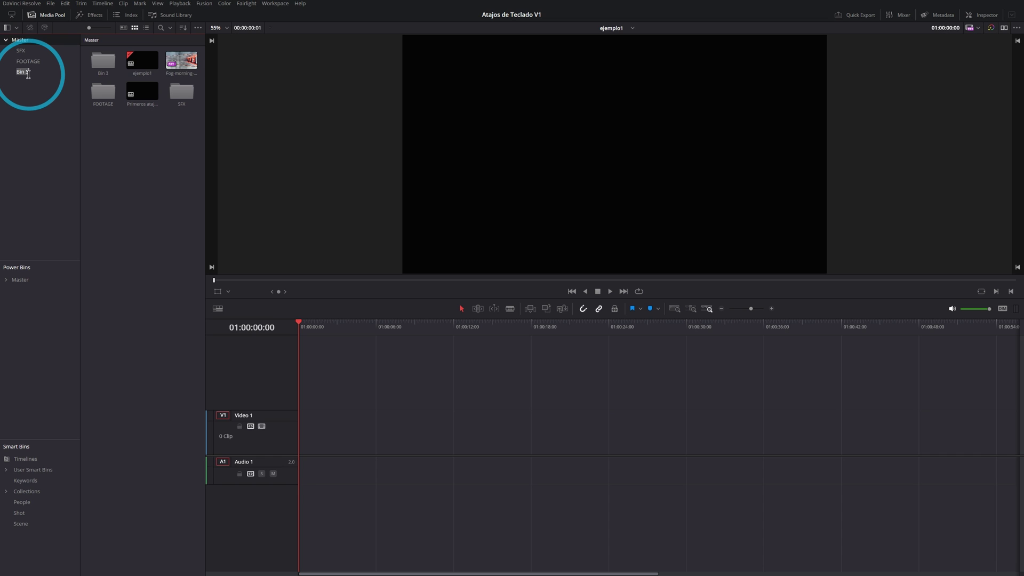
type("png")
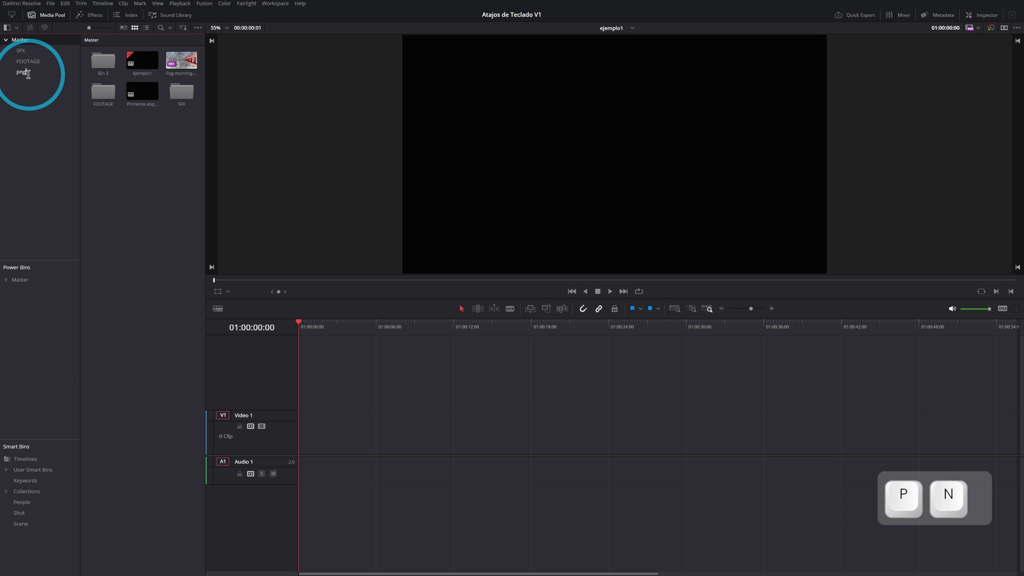
key("Return")
key("ctrl+shift+n")
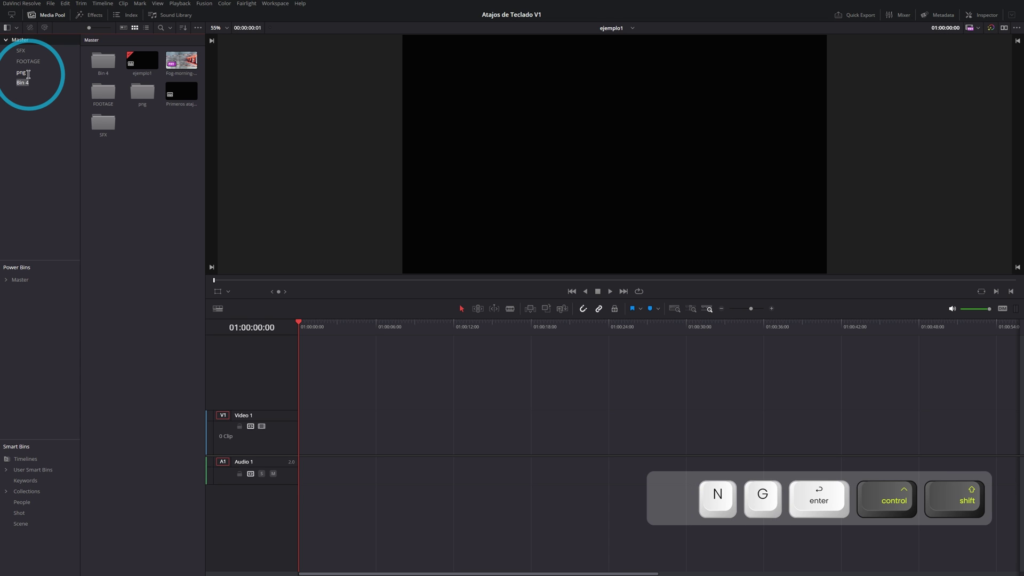
type("VO")
key("Return")
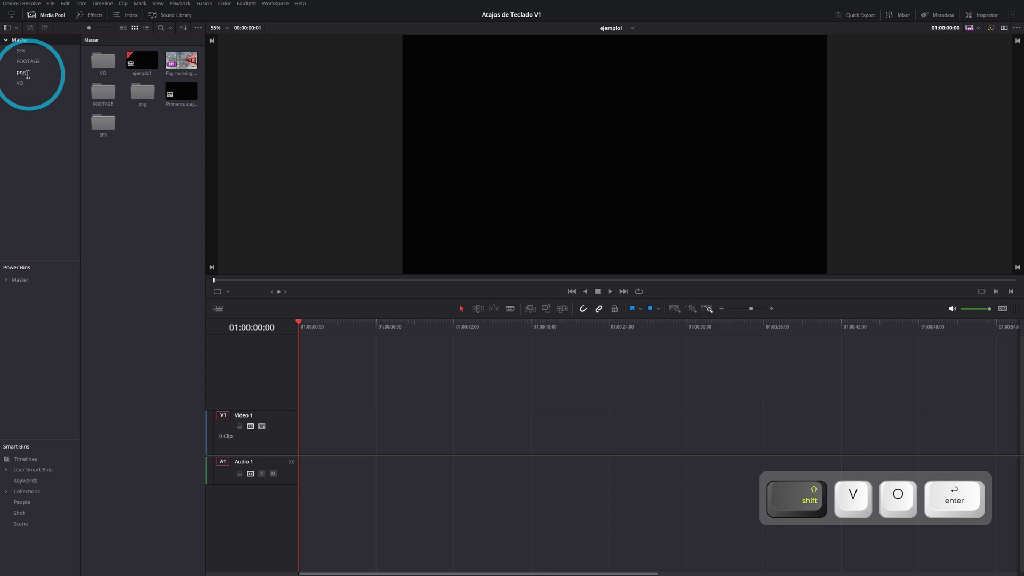
Check the png and FOOTAGE bins, and move the VO bin inside the SFX bin
left_click(28, 74)
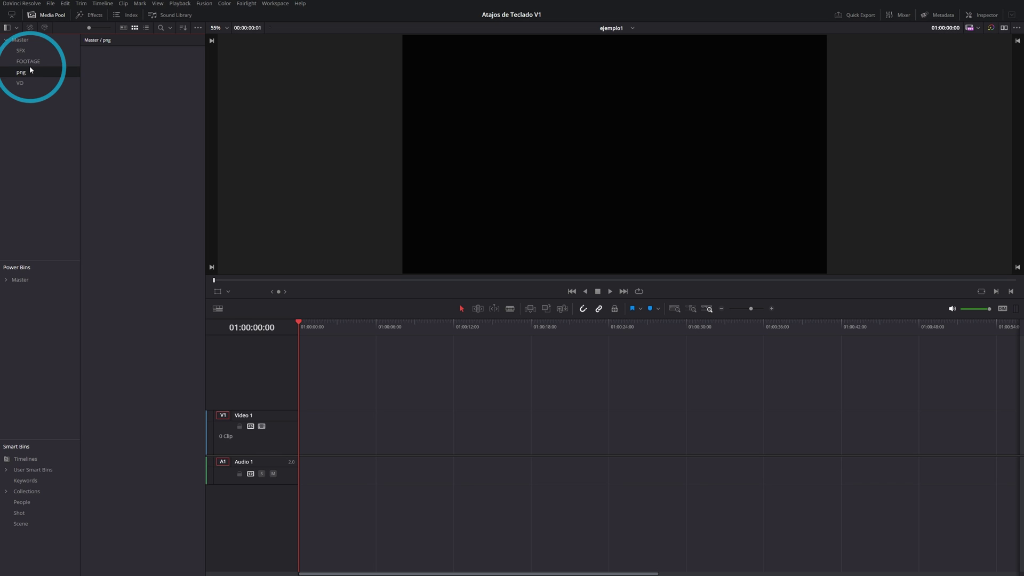
left_click(29, 63)
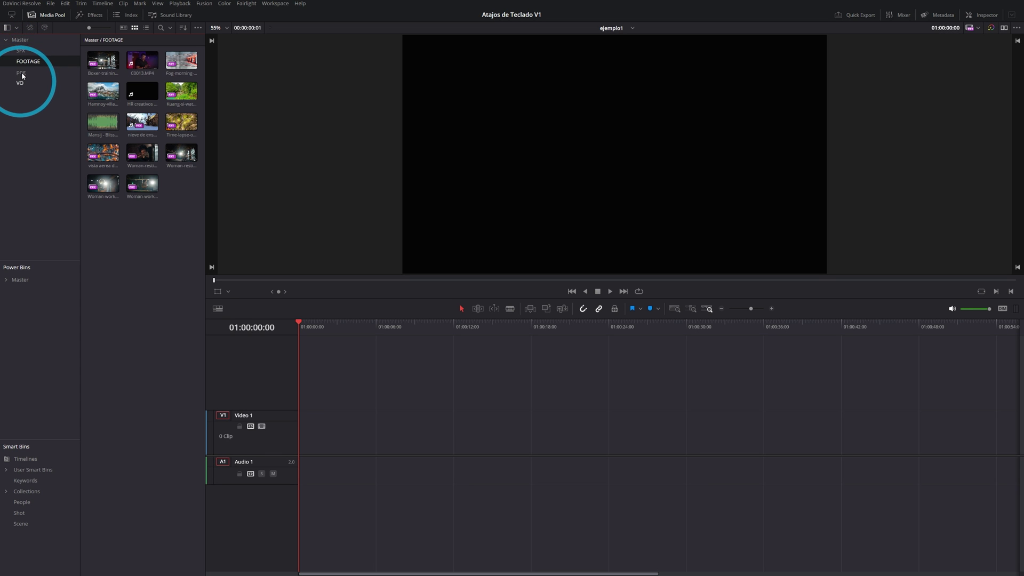
left_click(23, 84)
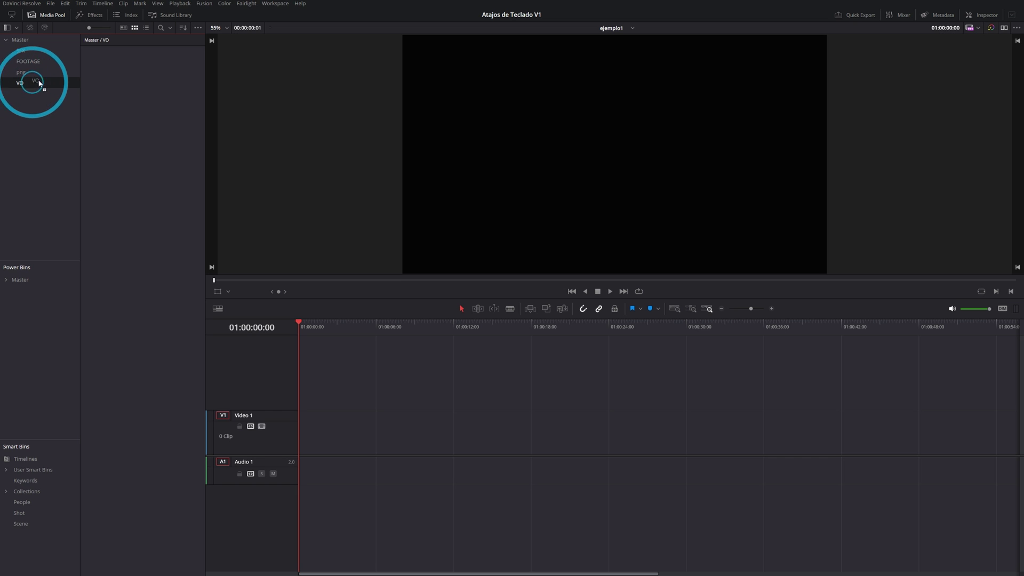
left_click_drag(39, 82, 21, 51)
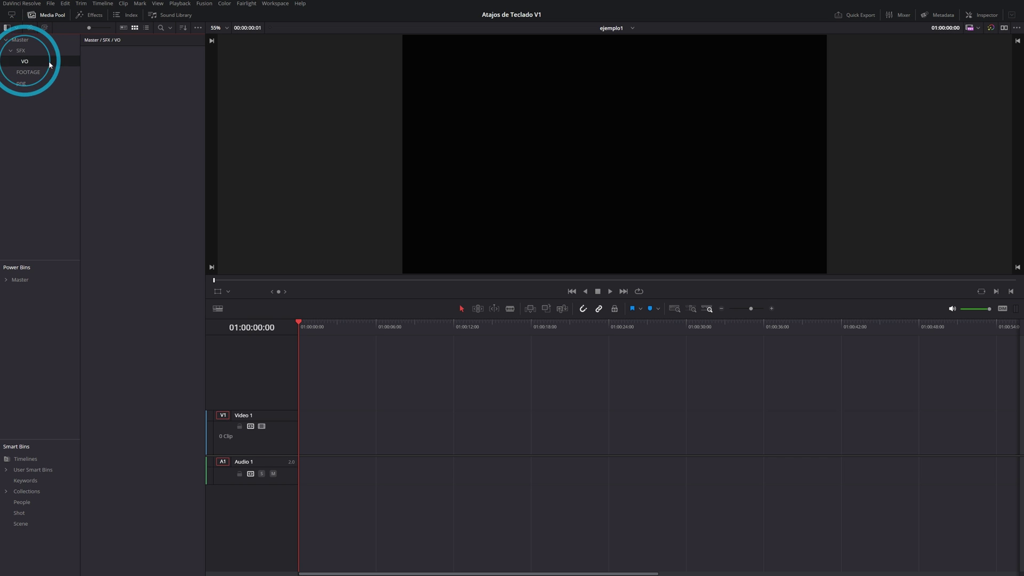
left_click(10, 51)
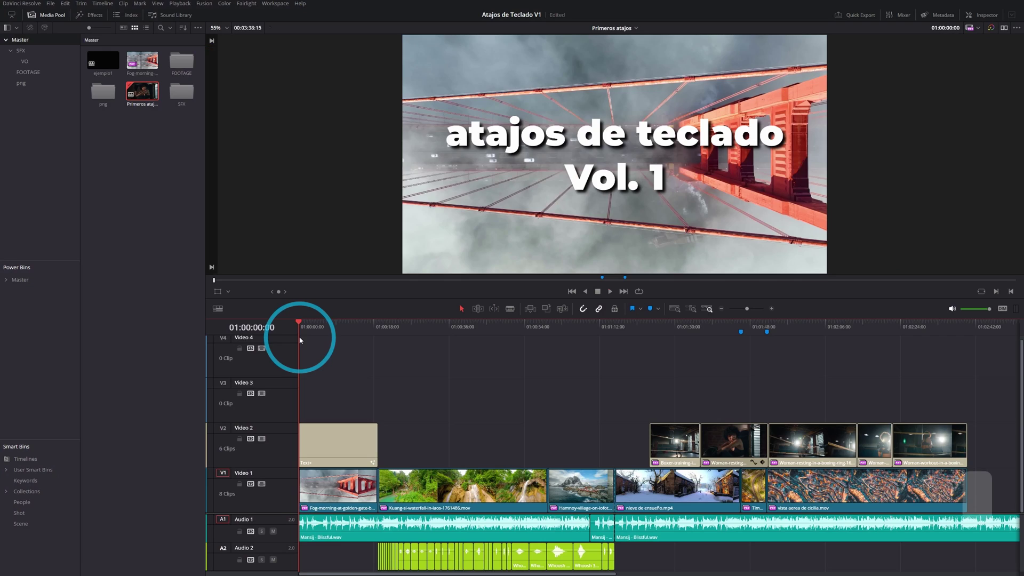
Play the Primeros atajos timeline forward from its start, raise the playback speed in stages to 64x, and stop playback
key("l")
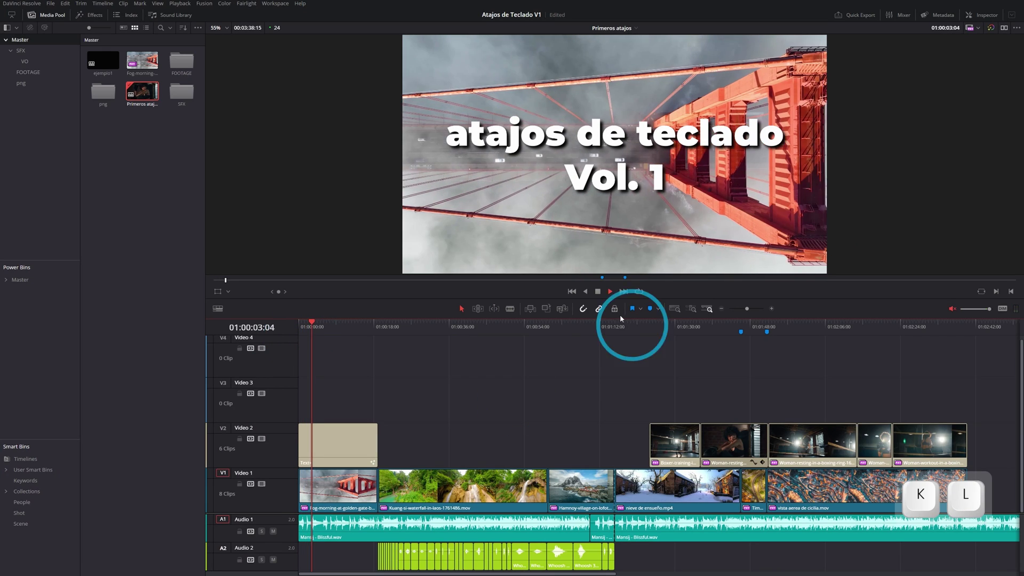
key("l")
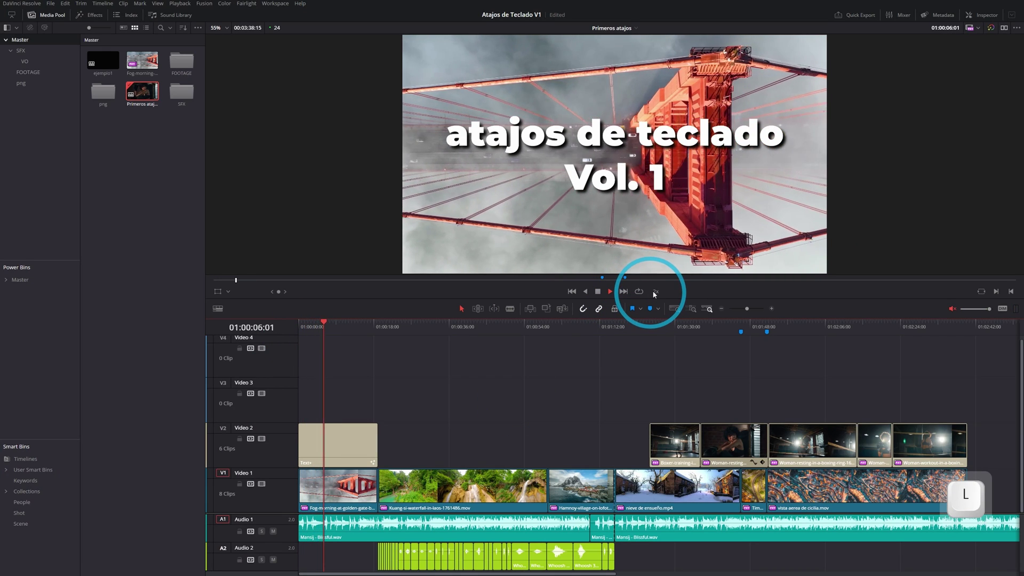
key("shift+backslash")
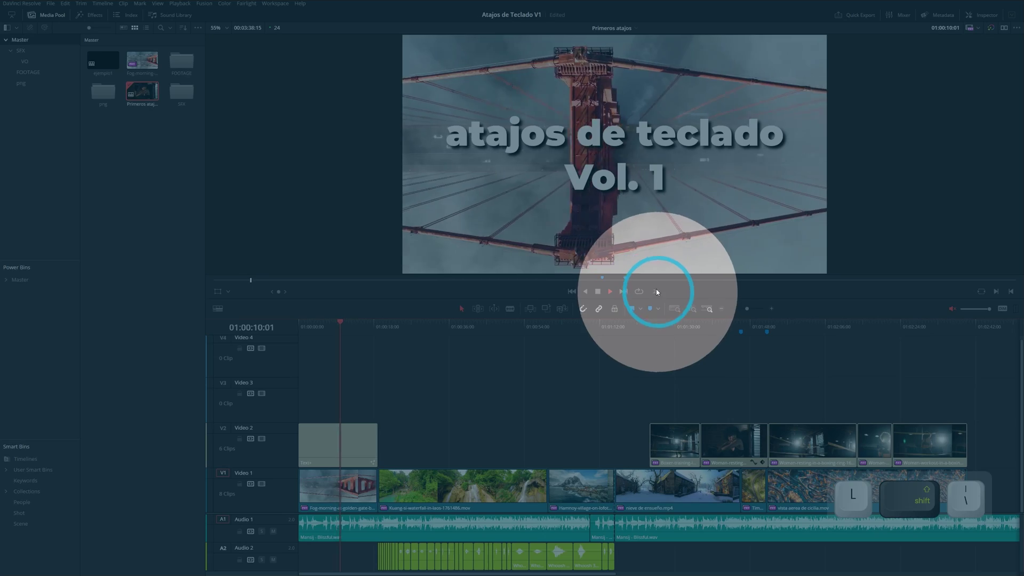
key("l")
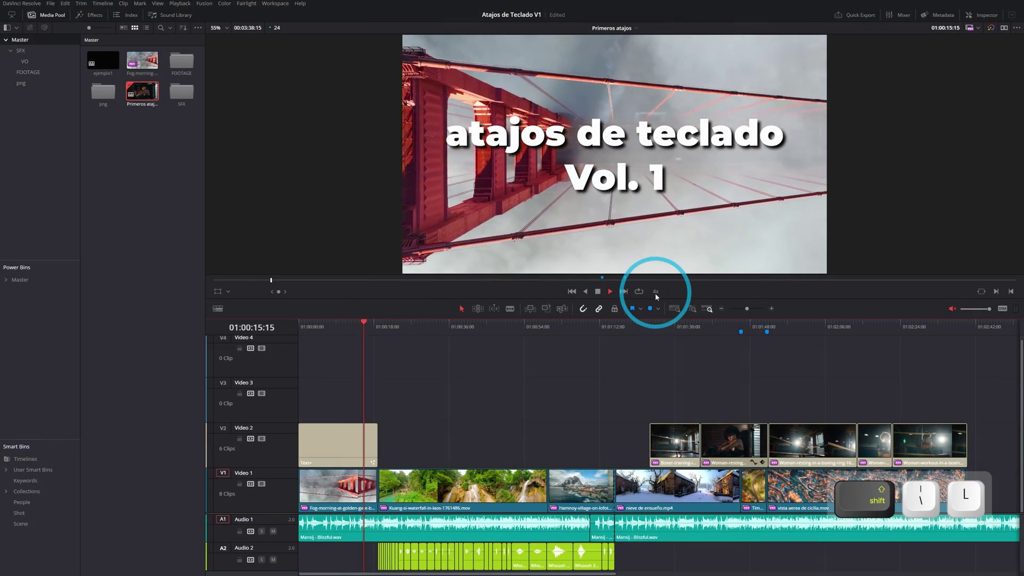
key("l")
key("l")
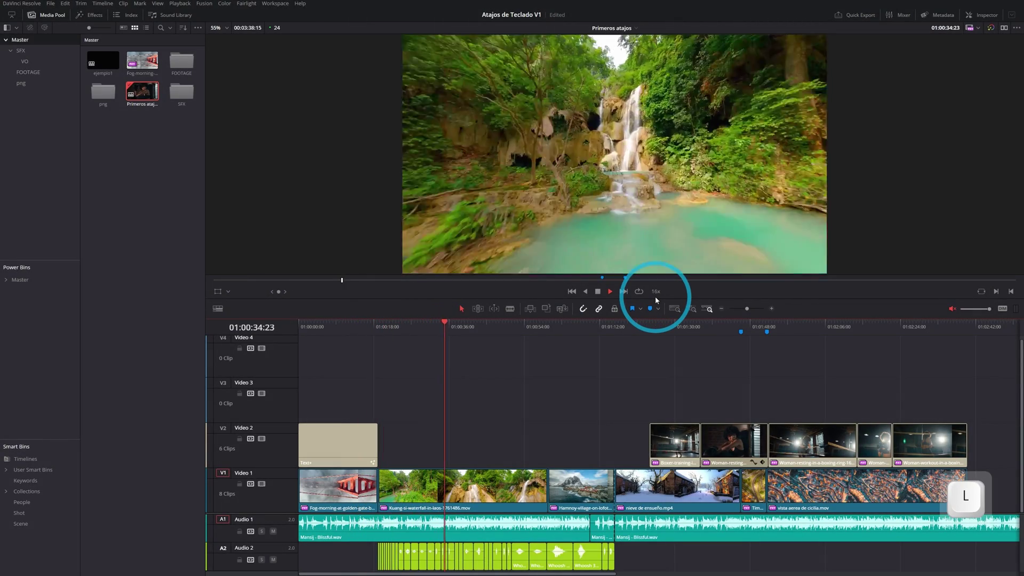
key("l")
key("l")
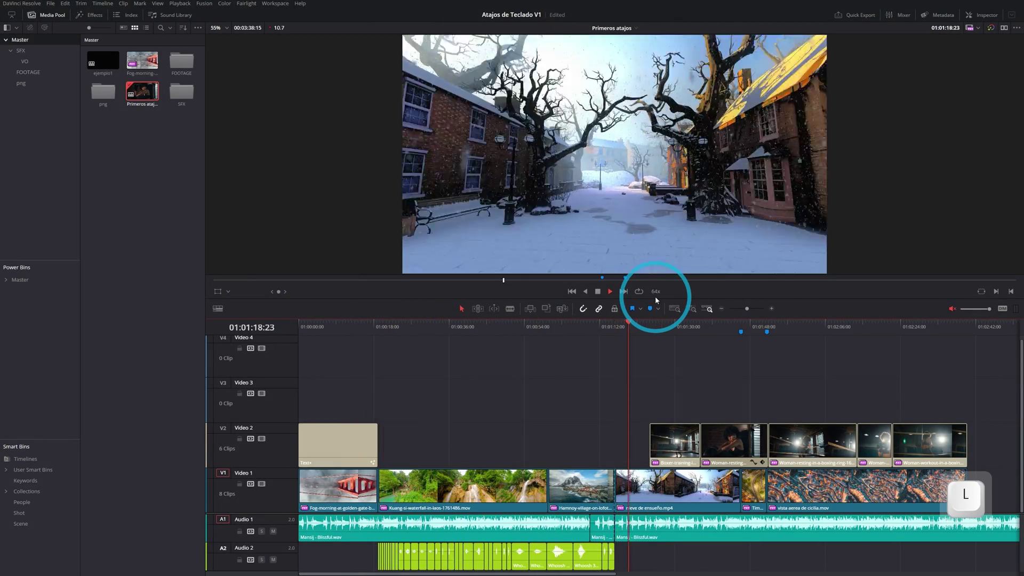
key("k")
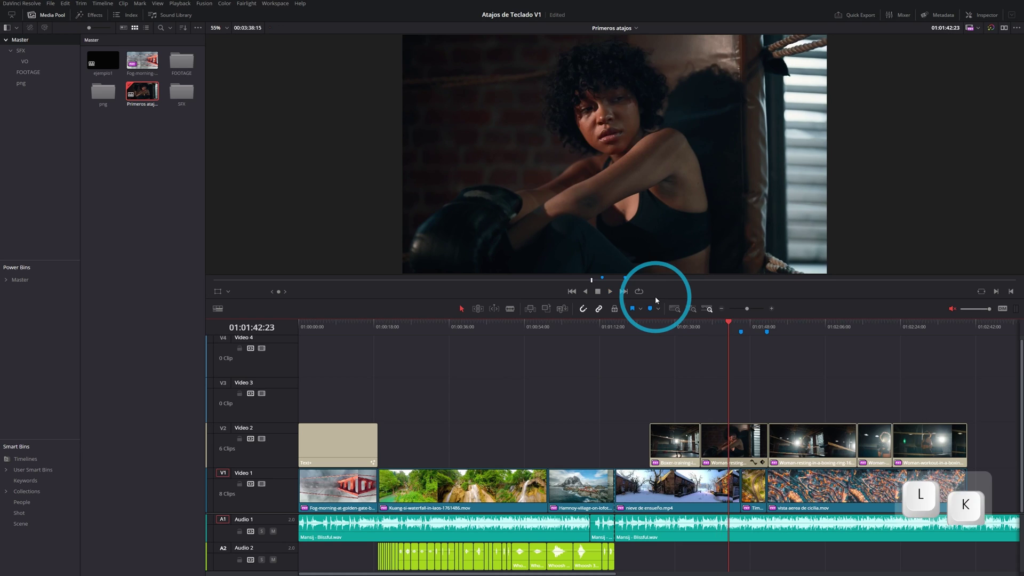
Move the playhead back to the waterfall clip, play the timeline forward and in reverse, and stop playback
left_click_drag(728, 325, 391, 365)
key("l")
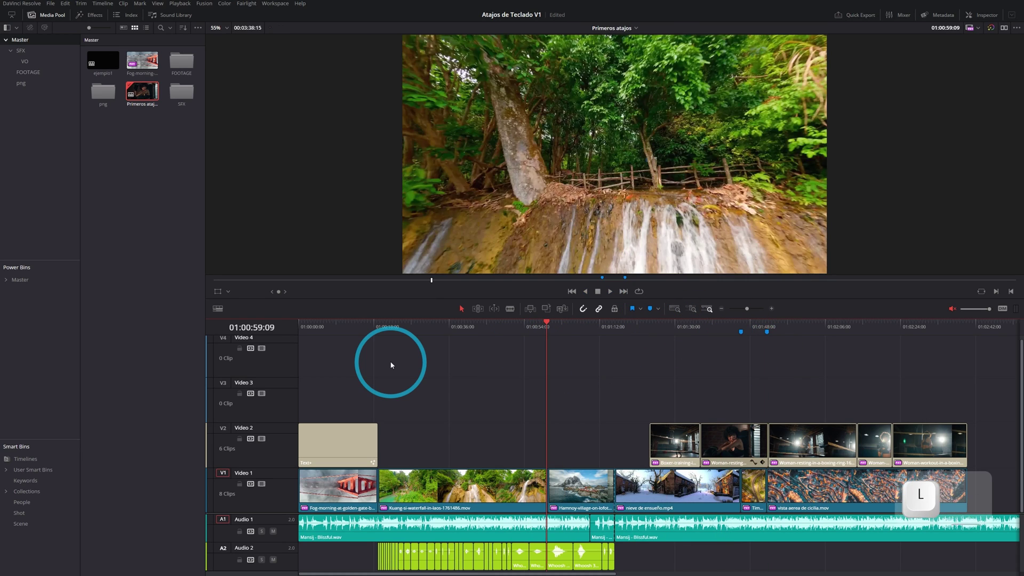
key("j")
key("k")
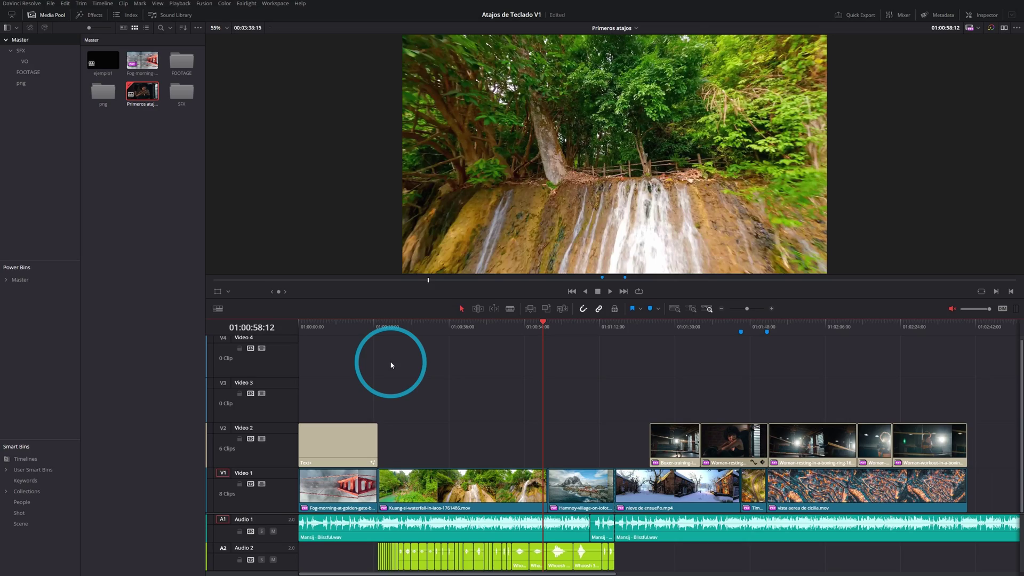
Place the playhead at 01:01:39:07 and play the resting boxer clip at 0.5x speed, forward and in reverse
left_click(714, 323)
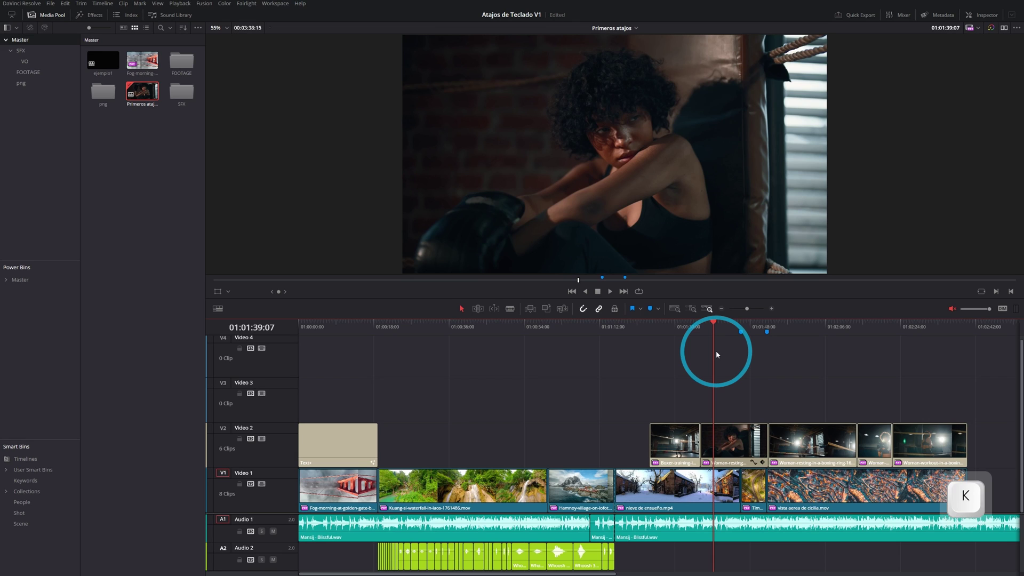
key("l")
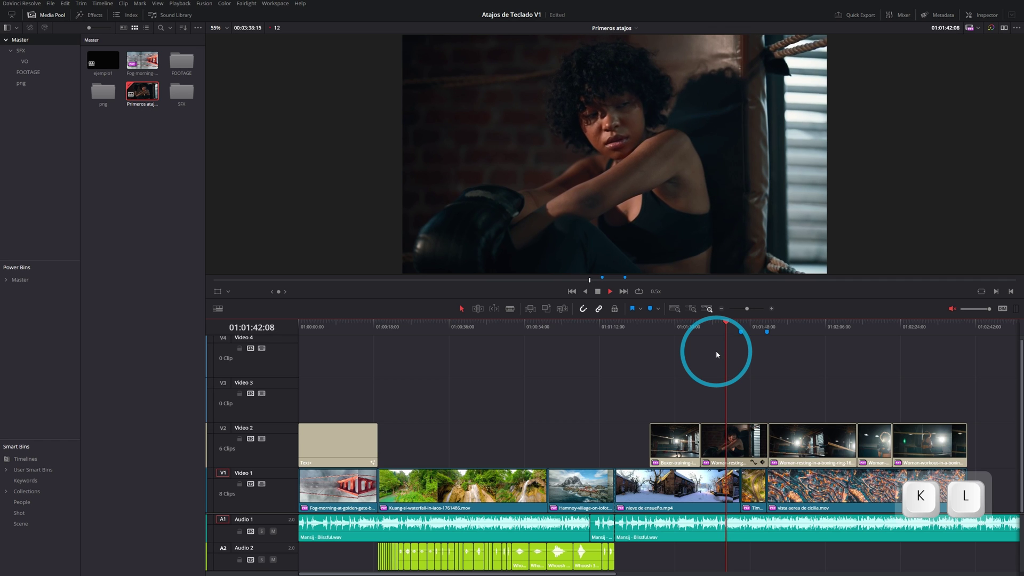
key("j")
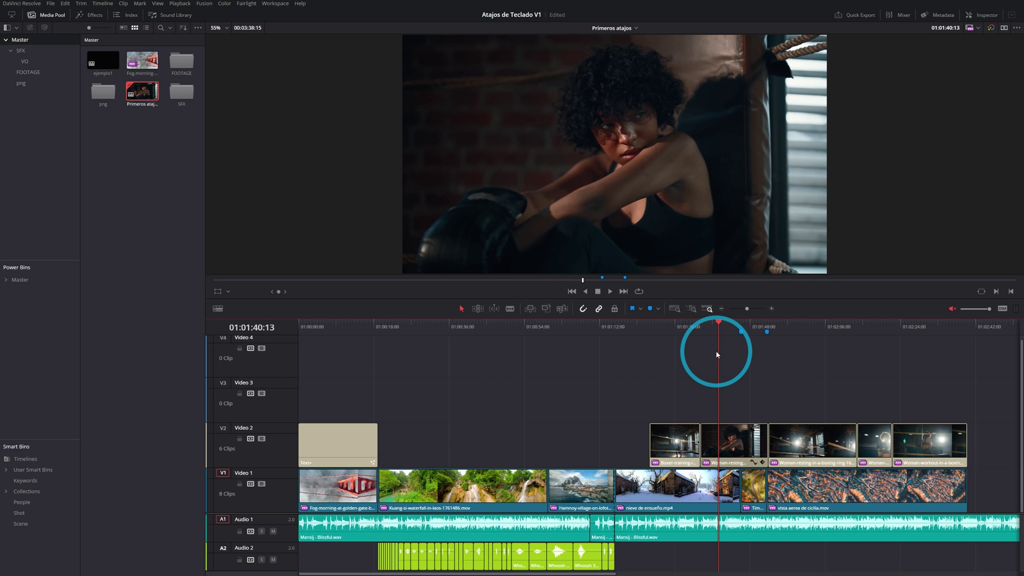
Step the playhead frame by frame, backward and forward, around 01:01:40:12 within the resting boxer clip
key("Right")
key("Left")
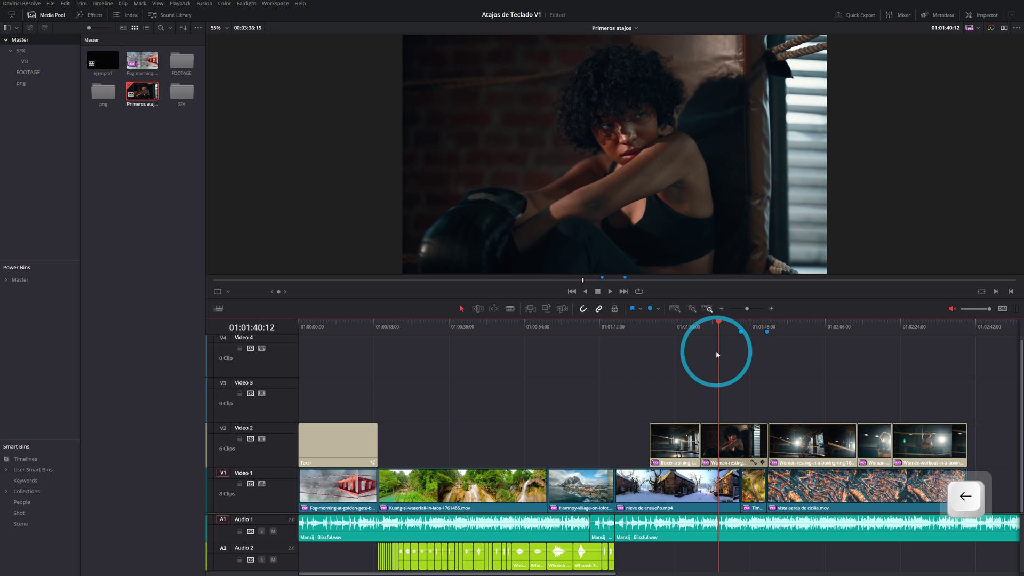
key("Right")
key("Left")
key("Right")
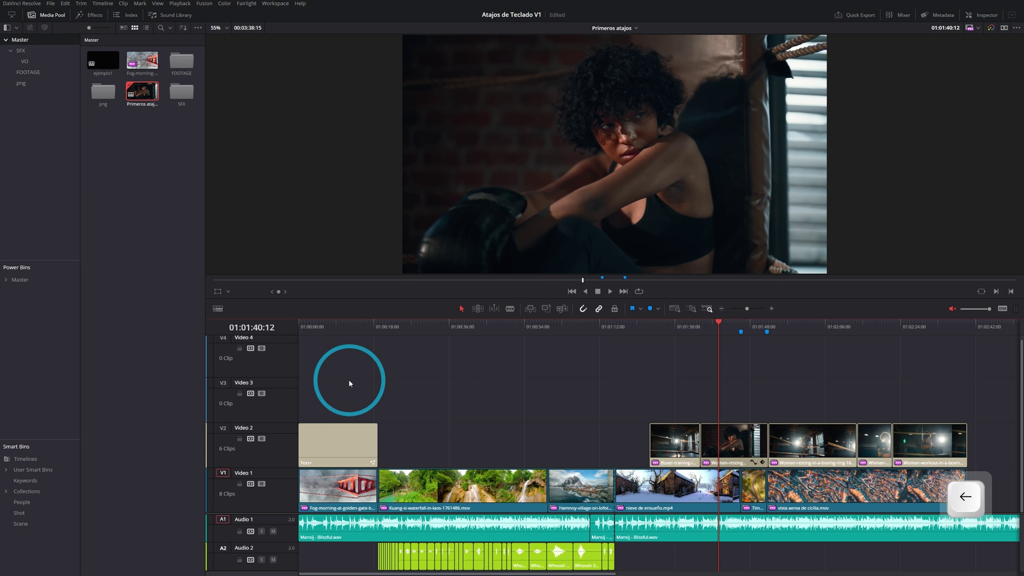
key("Left")
key("shift+backslash")
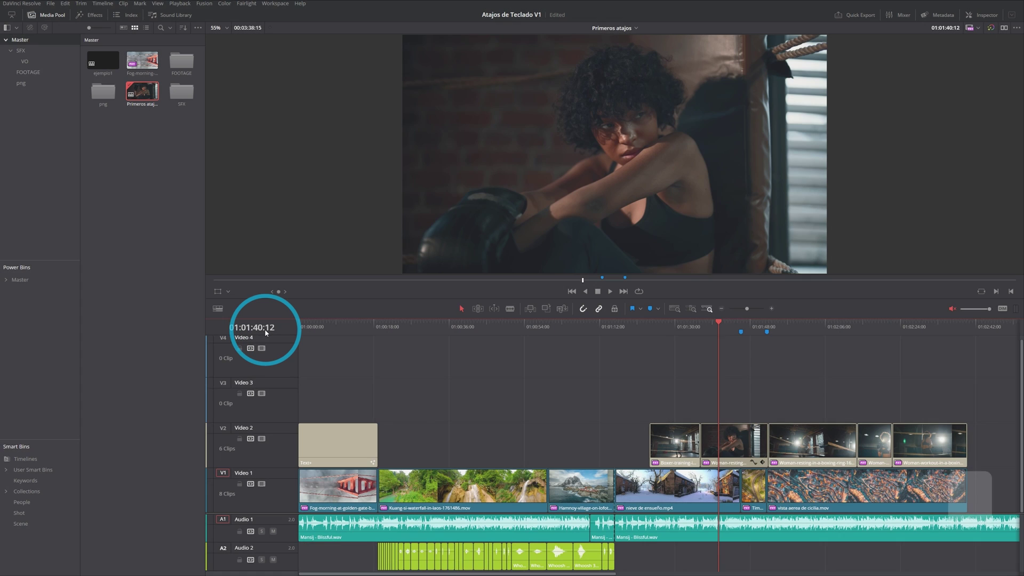
key("Right")
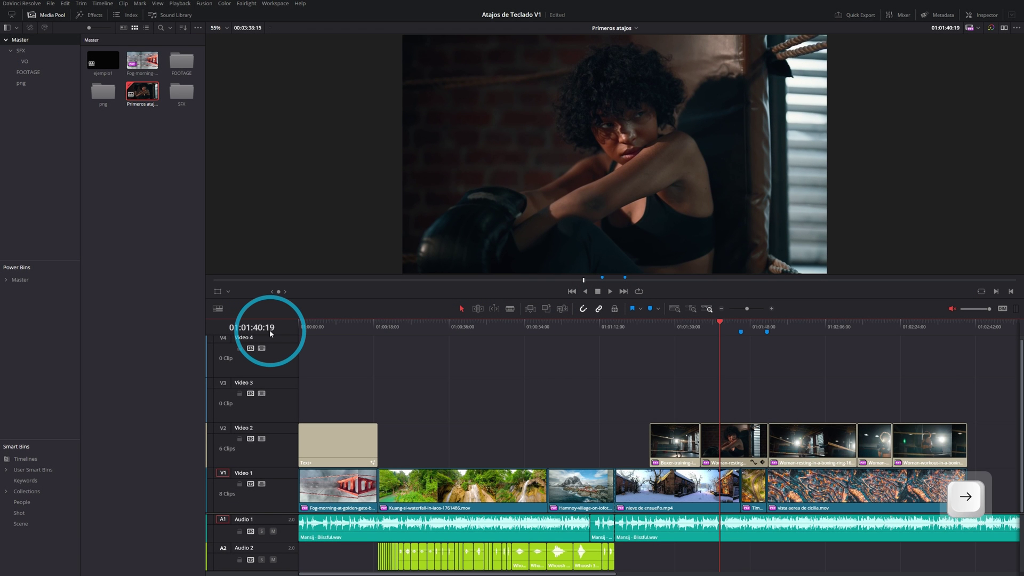
key("Left")
key("Left")
key("Right")
key("Right")
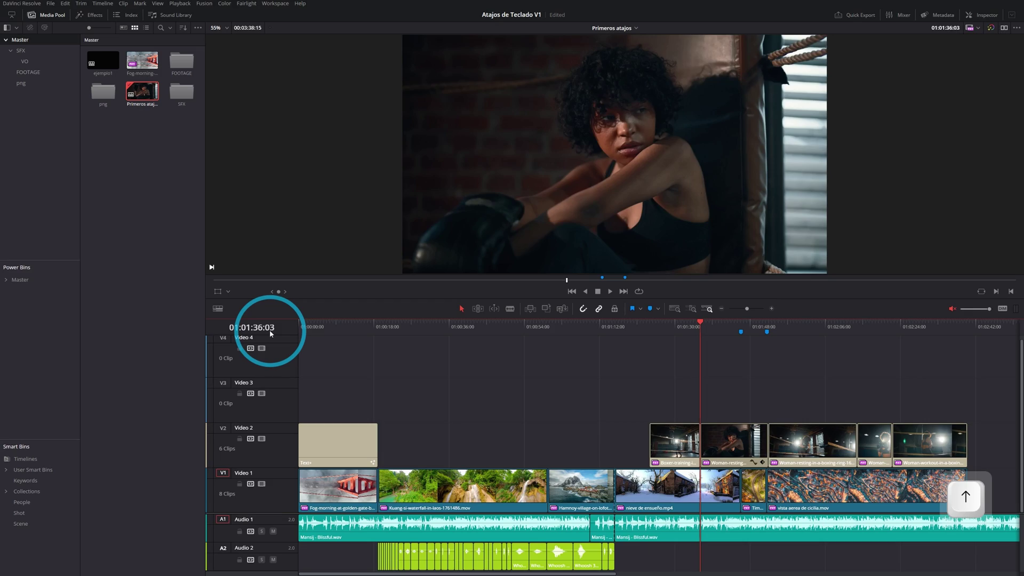
Jump the playhead backward and forward between the edit points around the start of the nieve de ensueño clip
key("Up")
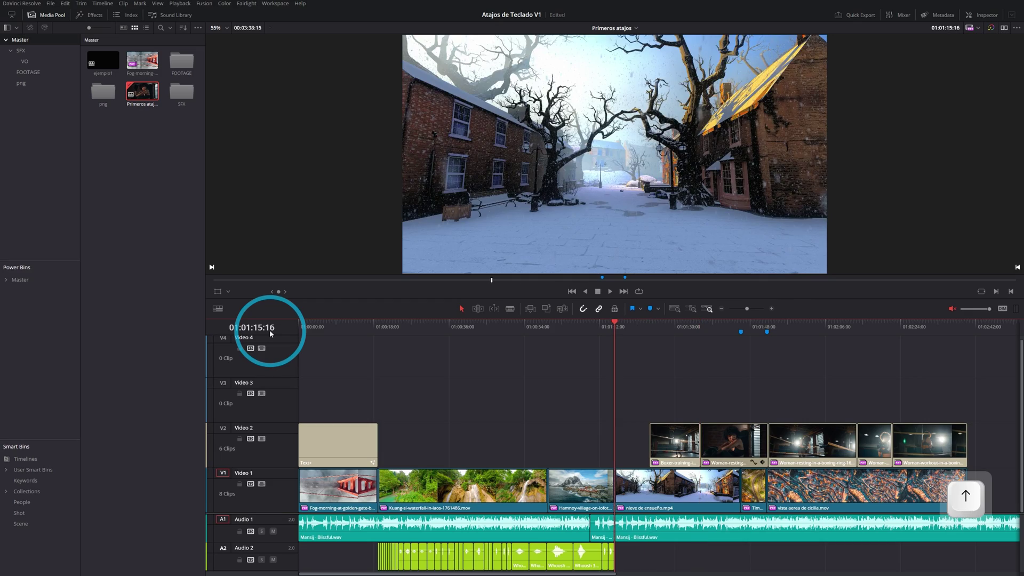
key("Up")
key("Up")
key("Up")
key("Up")
key("Up")
key("Down")
key("Down")
key("Down")
key("Down")
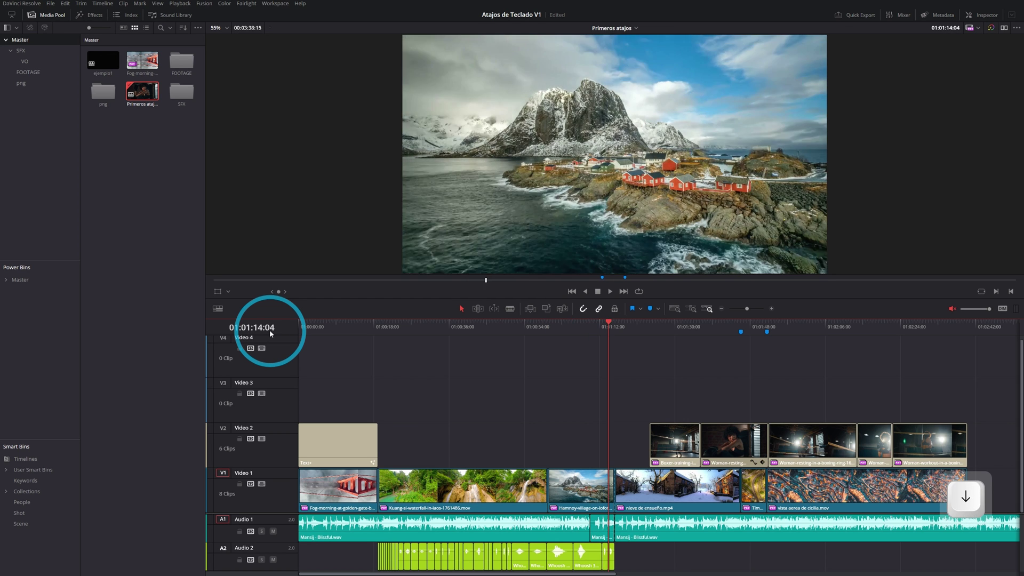
key("Down")
key("Down")
key("Down")
key("Up")
key("Up")
key("Up")
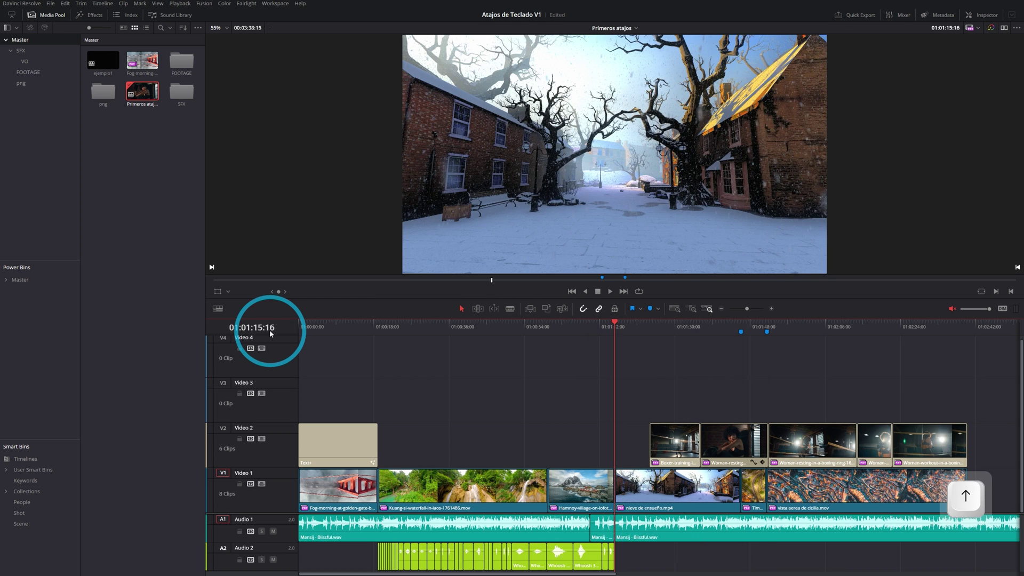
Jump the playhead backward edit by edit through the short Audio 2 clips to 01:00:21:21
key("Up")
key("Up")
key("Up")
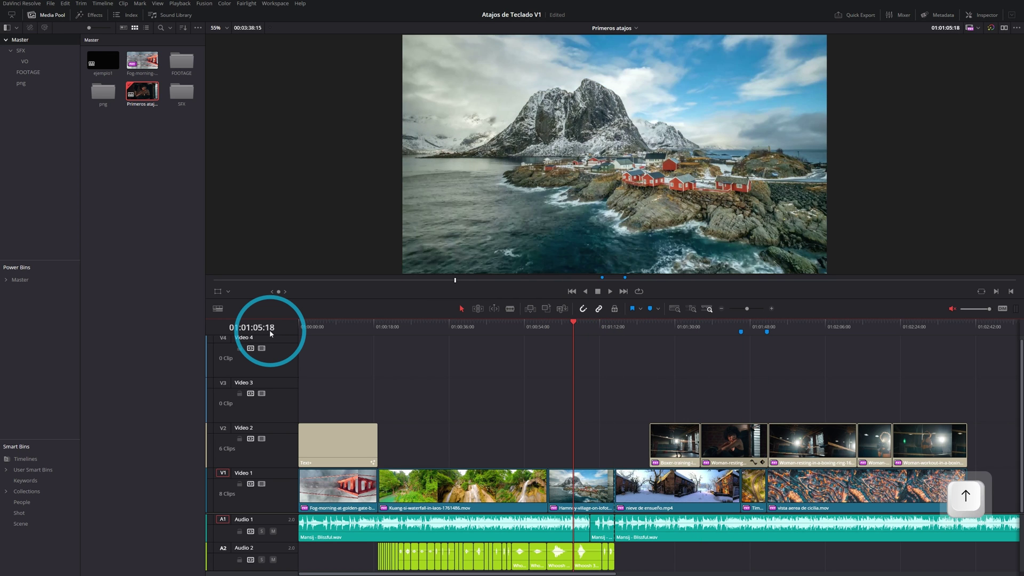
key("Up")
key("Up")
key("Up")
key("Up")
key("Up")
key("Up")
key("Up")
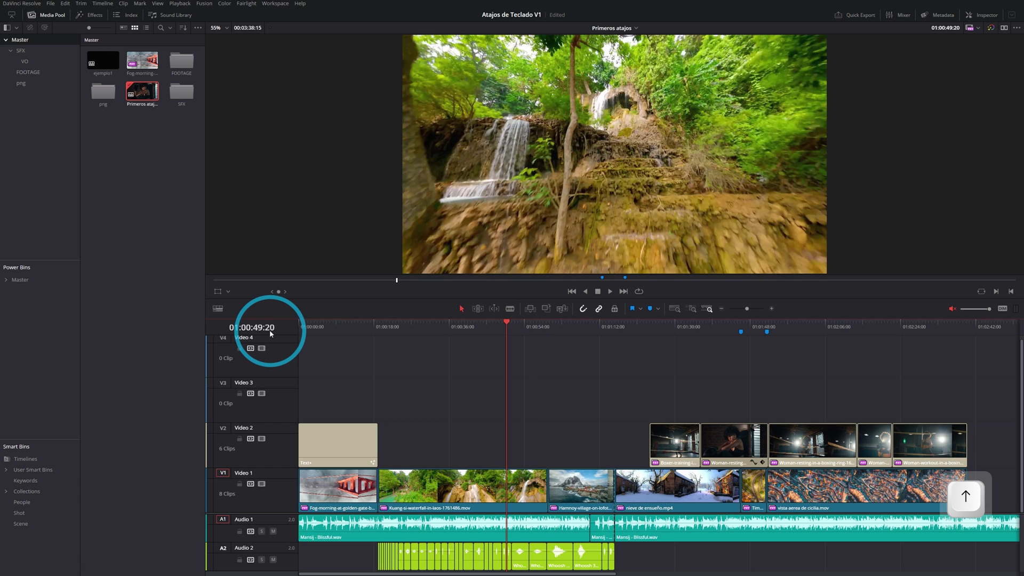
key("Up")
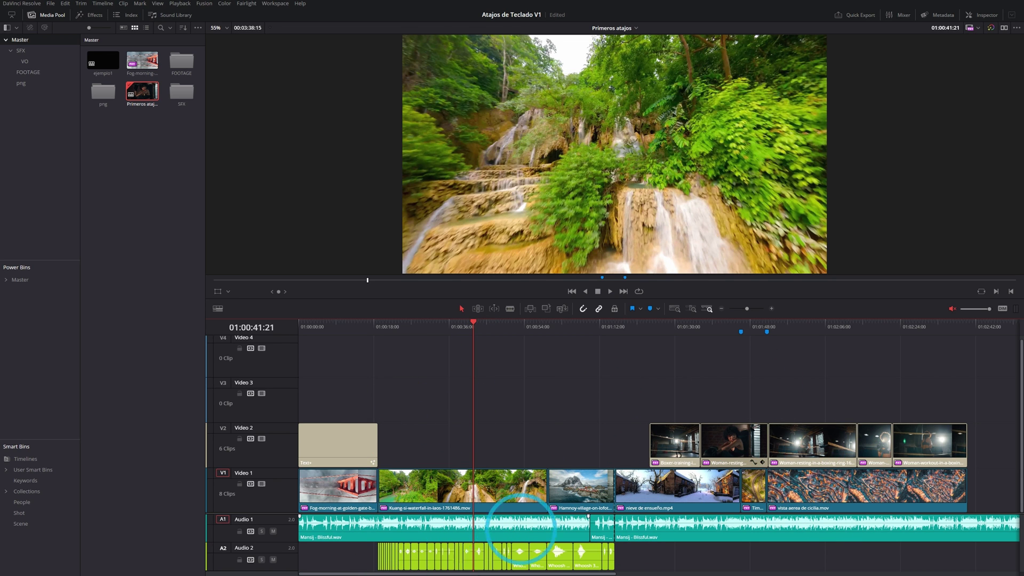
scroll(281, 513, "down", 2)
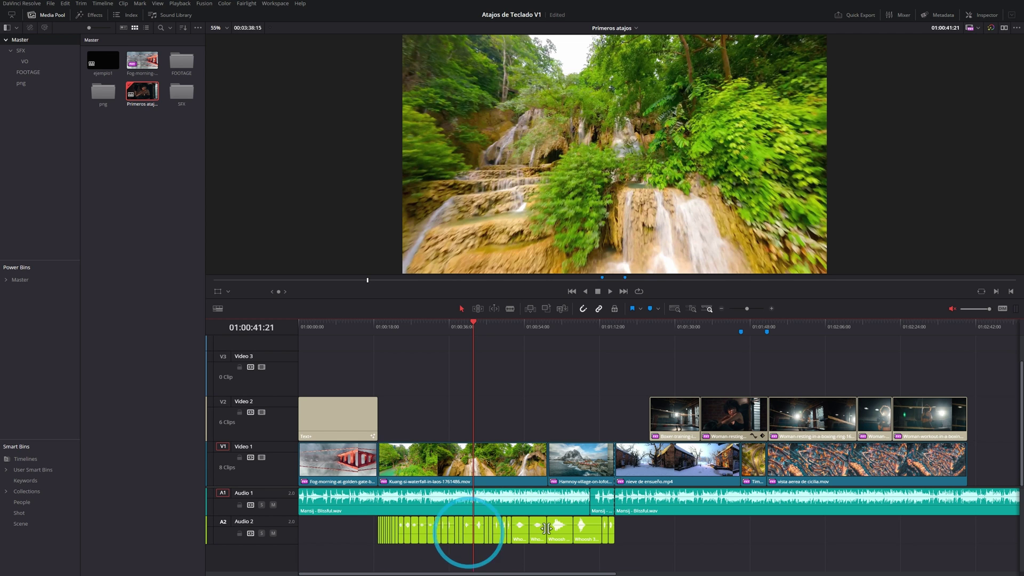
key("Up")
key("Up")
key("Up")
key("Up")
key("Up")
key("Up")
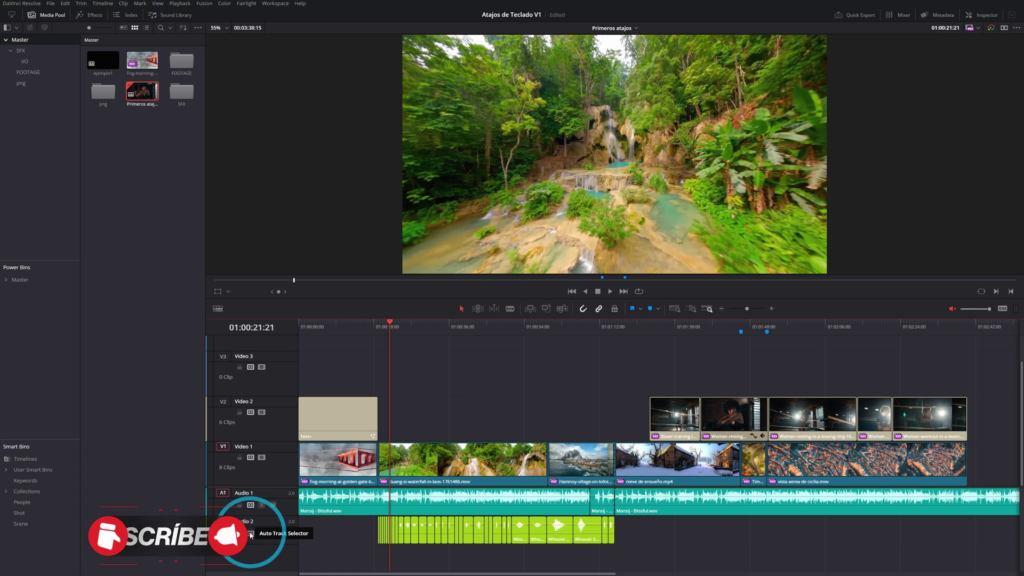
Turn off the Auto Track Selector for Audio 2 and jump between the edit points of the other tracks
left_click(250, 534)
left_click(678, 519)
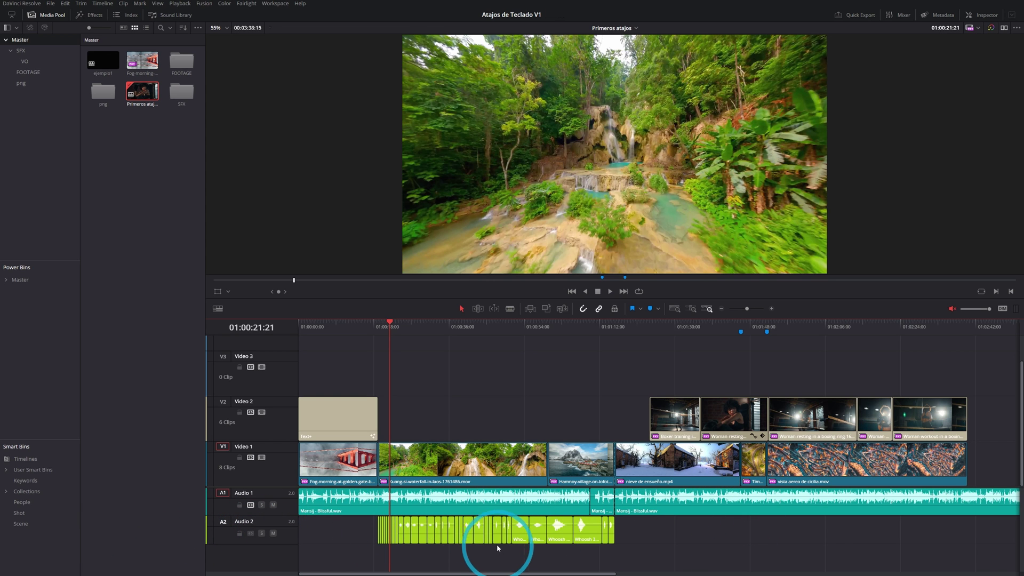
left_click(456, 545)
key("Down")
key("Down")
key("Up")
key("Up")
key("Up")
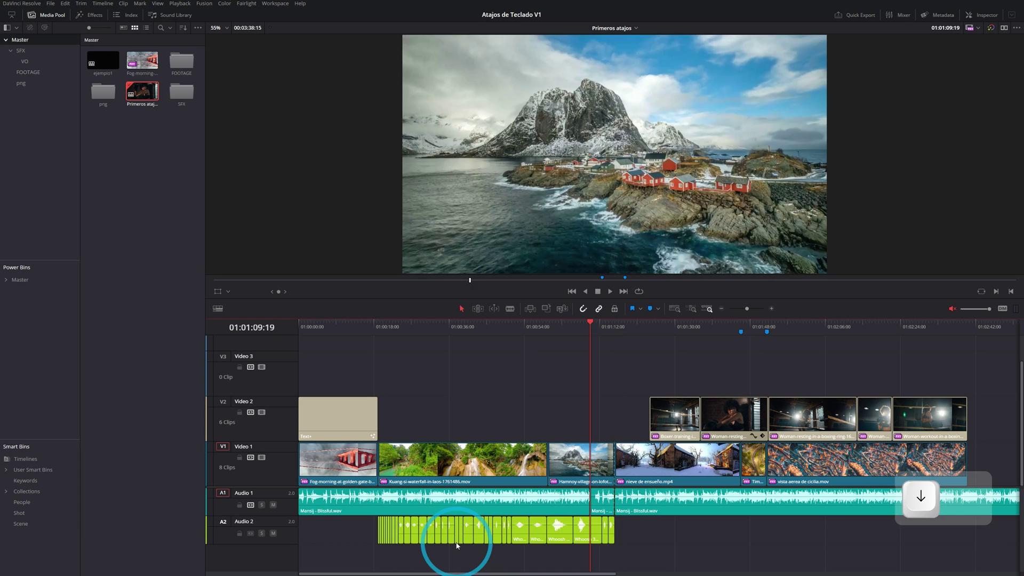
Turn the Auto Track Selector for Audio 2 back on and jump forward through its edit points to 01:00:35:17
left_click(251, 532)
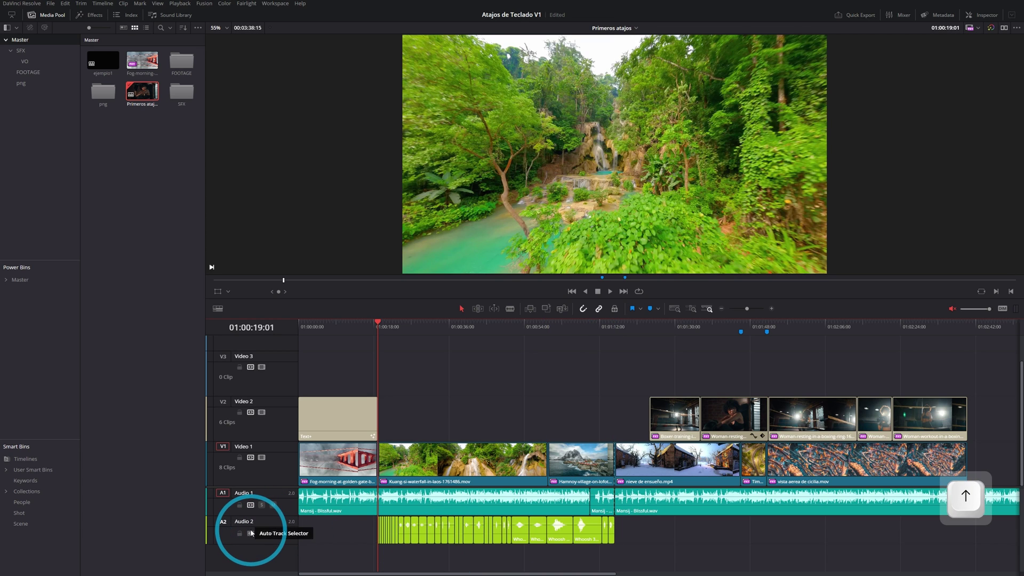
key("Down")
key("Down")
key("Down")
key("Down")
key("Down")
key("Down")
key("Down")
key("Down")
key("Down")
key("Down")
key("Down")
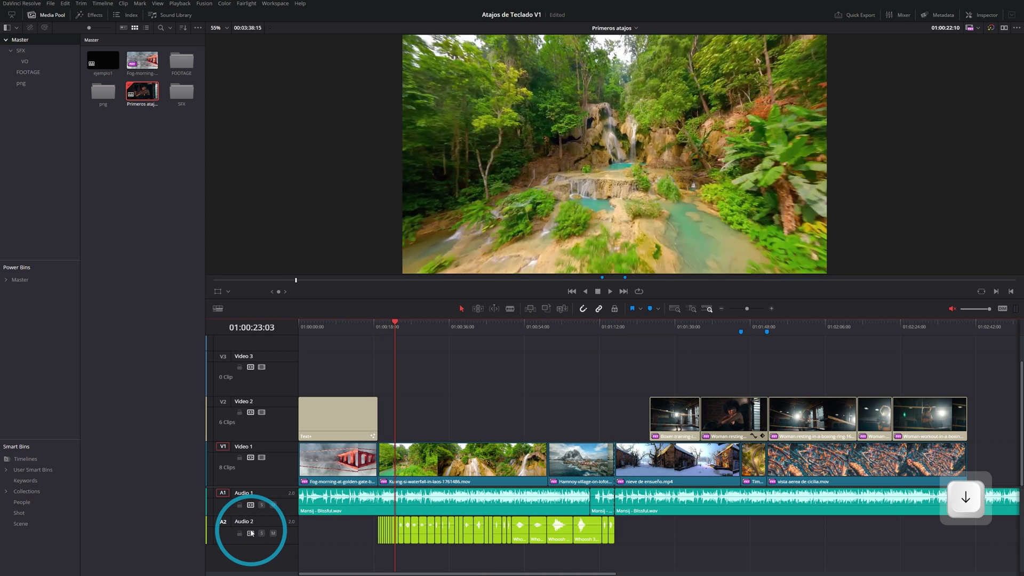
key("Down")
key("Down")
key("Down")
key("Down")
key("Down")
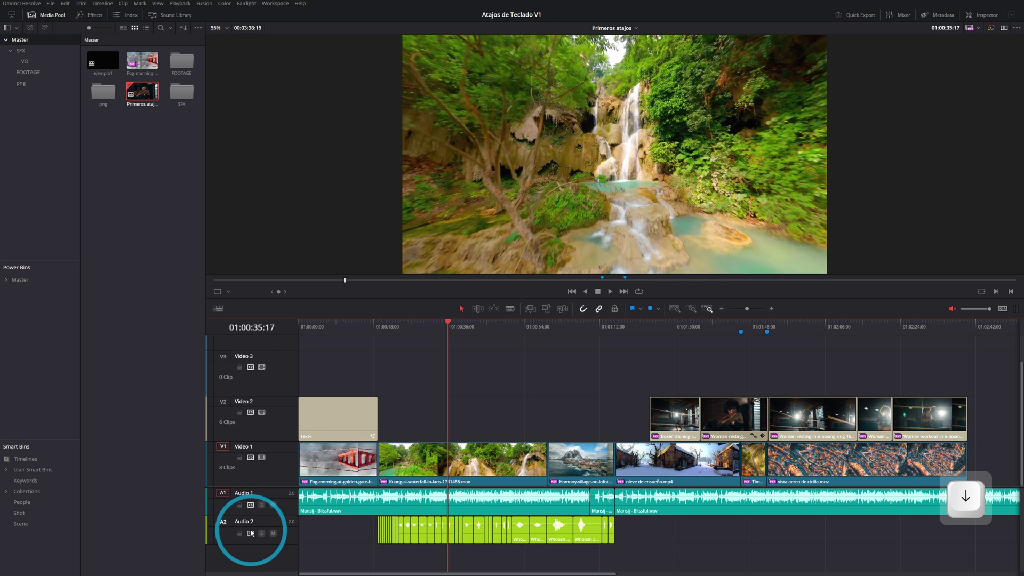
key("Up")
key("Down")
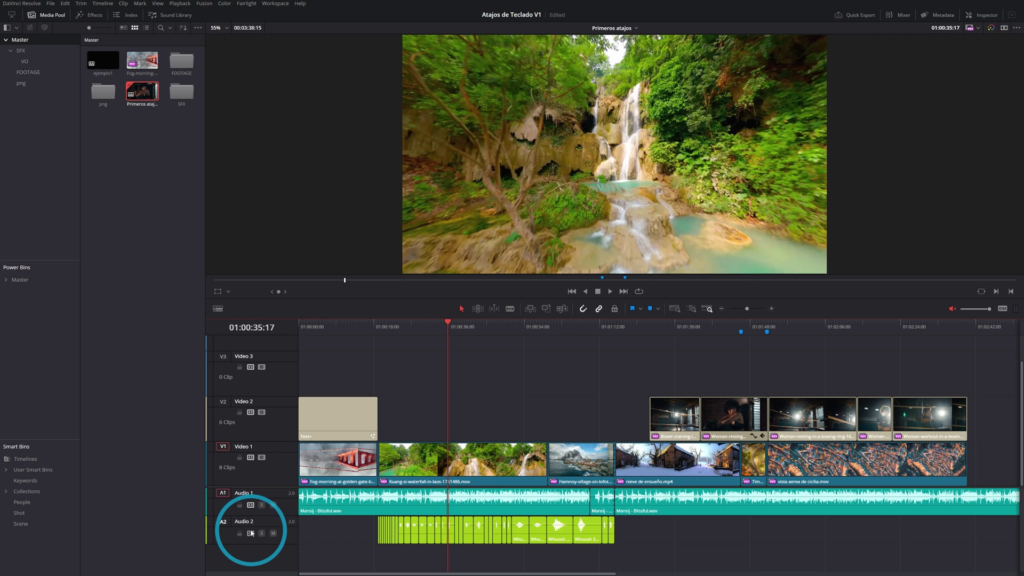
Select the HR creativos clip in the FOOTAGE bin and move the playhead to the empty area after the C0013.MP4 clip
left_click(42, 72)
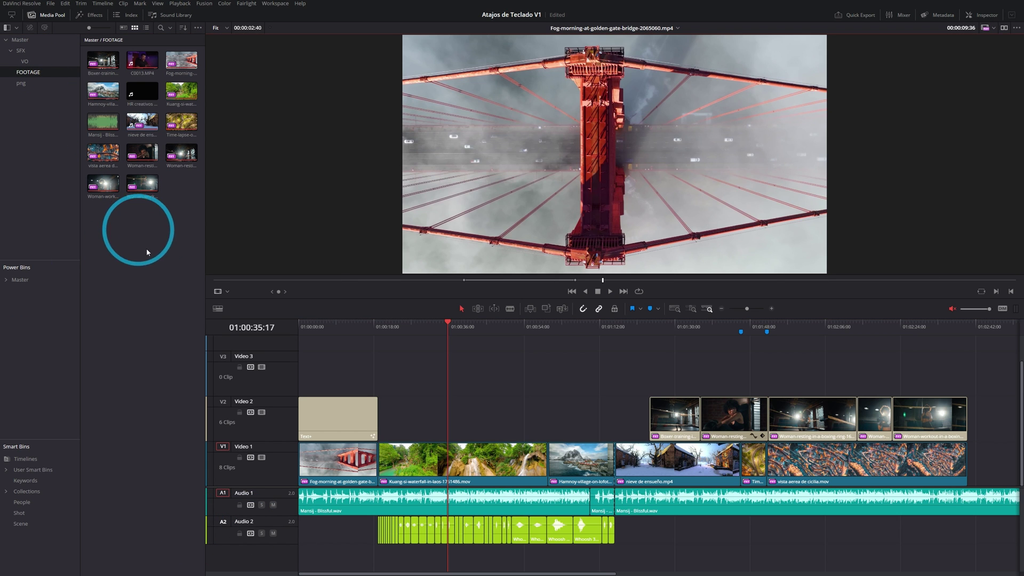
left_click(143, 91)
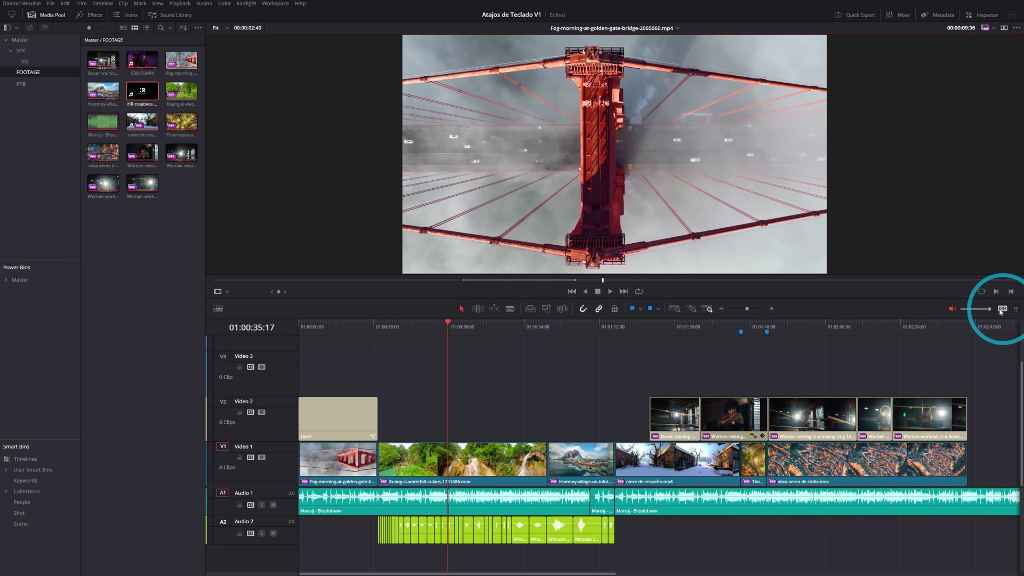
scroll(762, 360, "down", 3)
left_click_drag(838, 326, 855, 356)
scroll(724, 386, "up", 5)
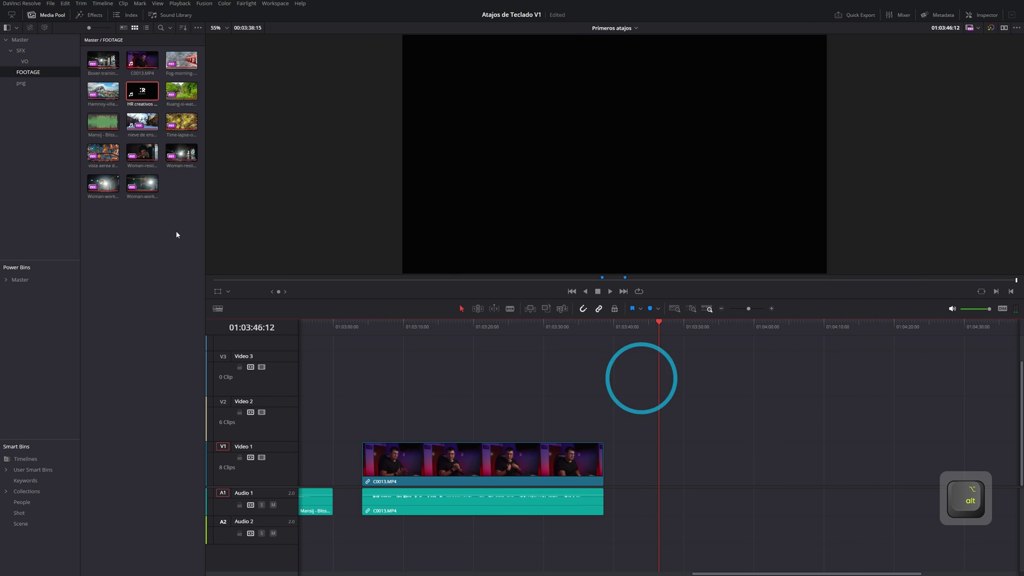
Place the HR creativos clip with both video and audio on Video 1 and Audio 1 after C0013.MP4, and preview it
left_click(142, 92)
left_click_drag(142, 92, 648, 446)
left_click_drag(678, 383, 664, 446)
key("space")
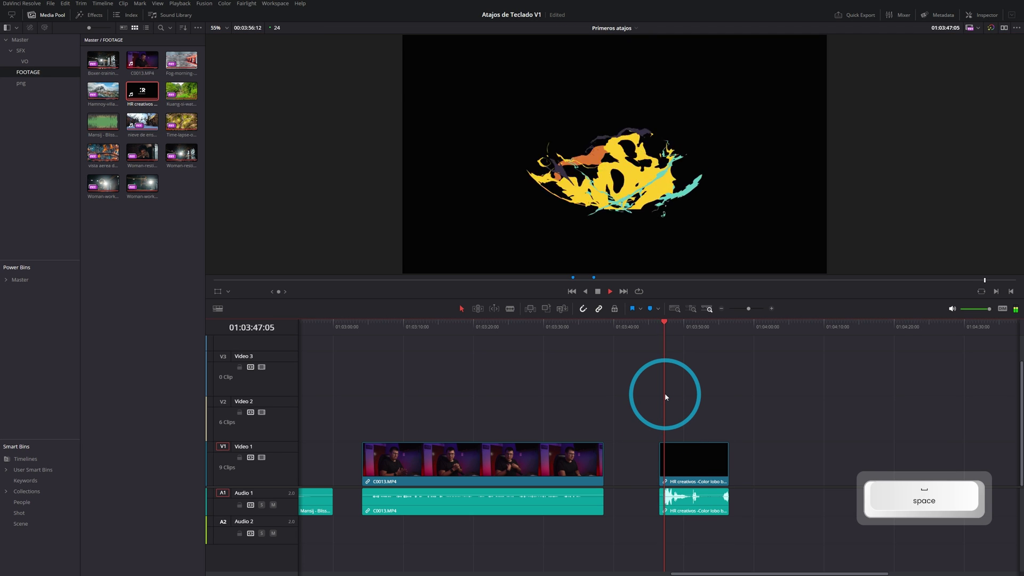
Replace the complete HR creativos clip on the timeline with only its video on Video 1, and scrub through it
left_click(680, 450)
key("ctrl+x")
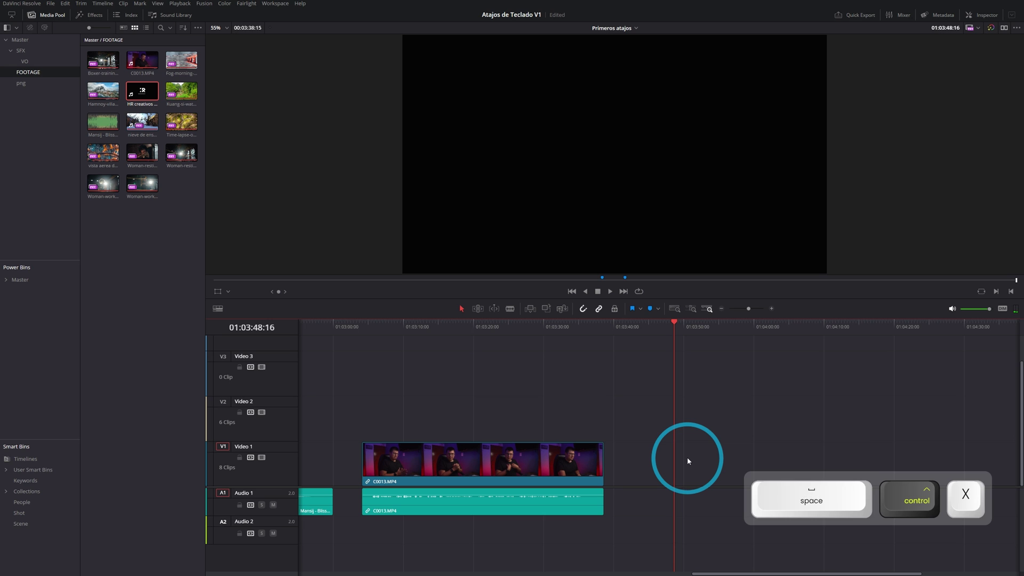
left_click(143, 98)
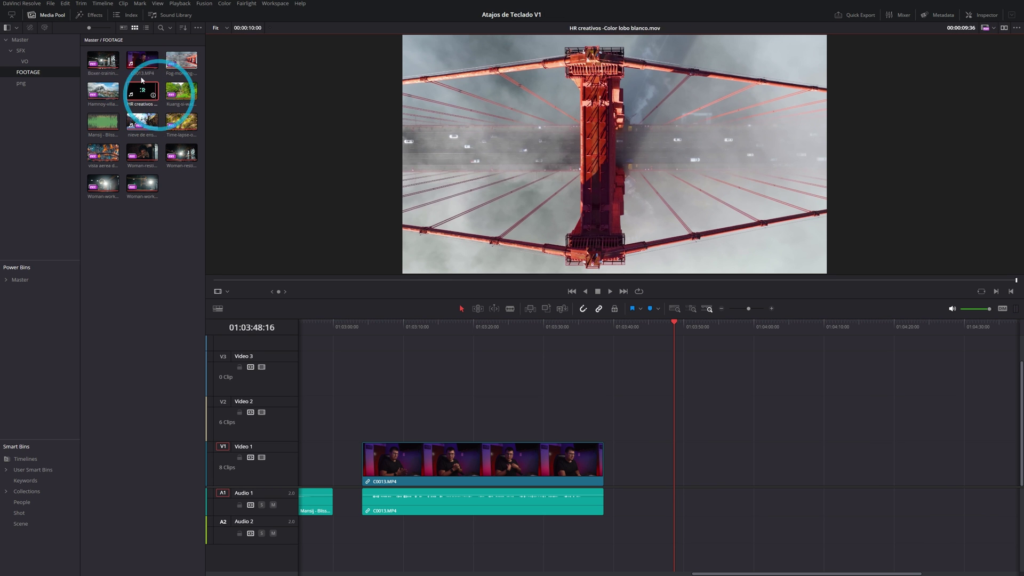
double_click(144, 96)
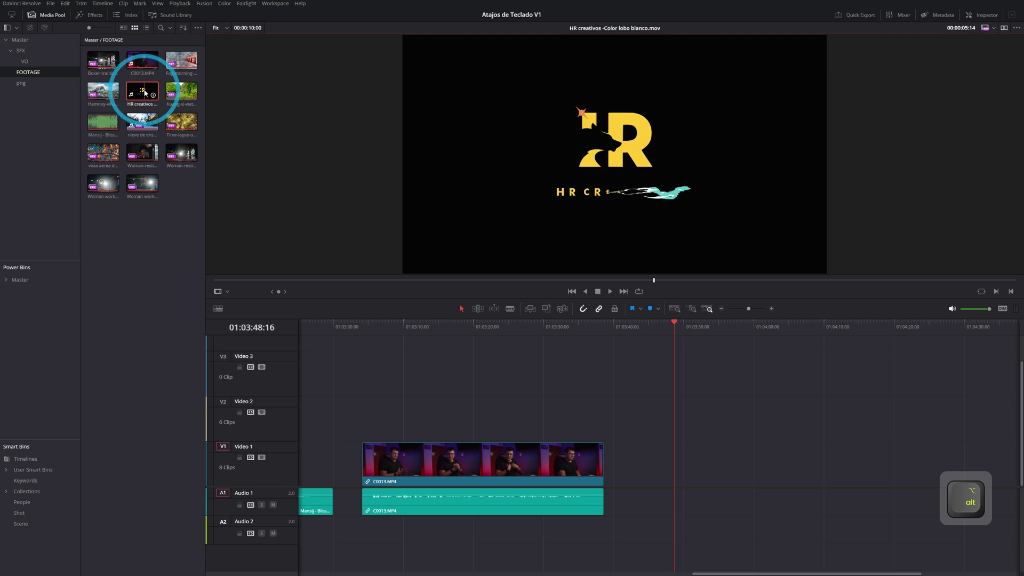
left_click_drag(145, 93, 666, 467)
left_click_drag(679, 339, 697, 335)
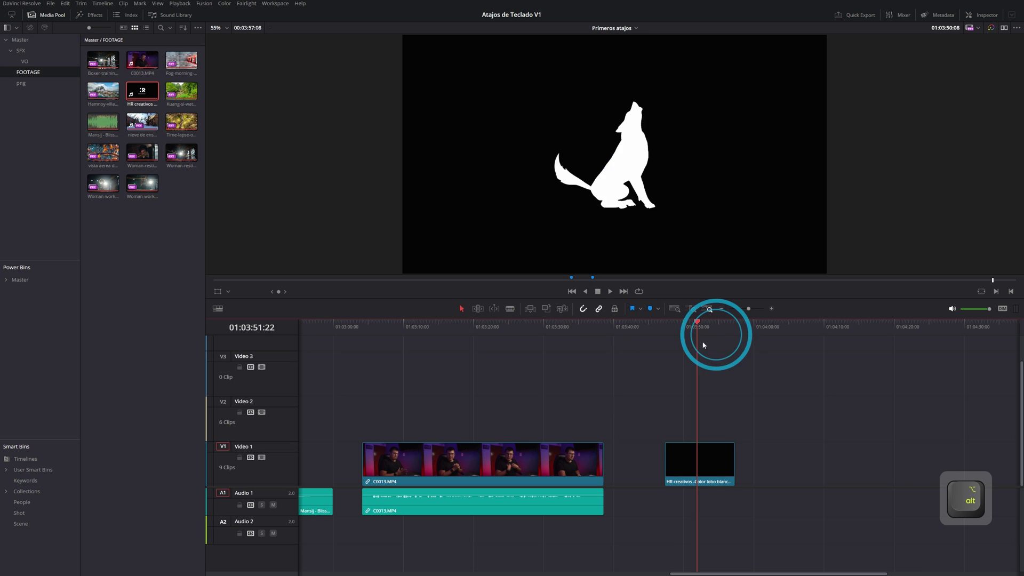
Replace the video-only HR creativos clip with only its audio, placed on Audio 1 after C0013.MP4
key("ctrl+x")
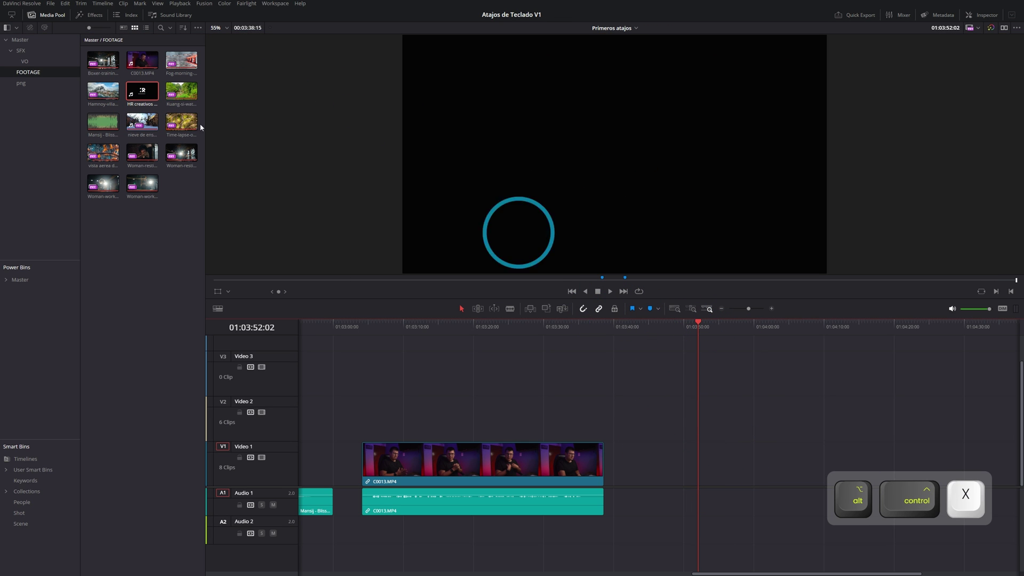
left_click(150, 94)
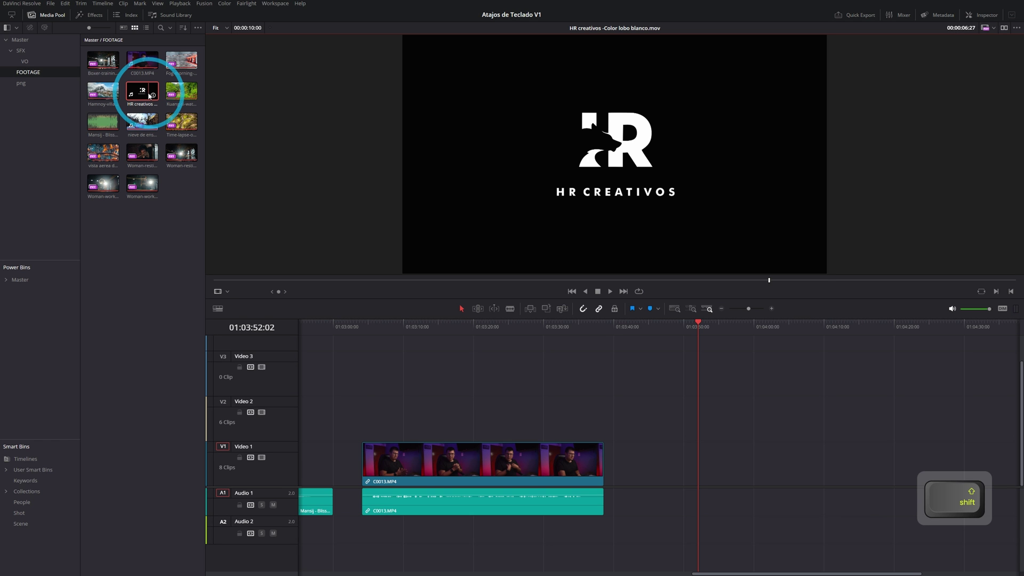
left_click_drag(150, 94, 672, 495)
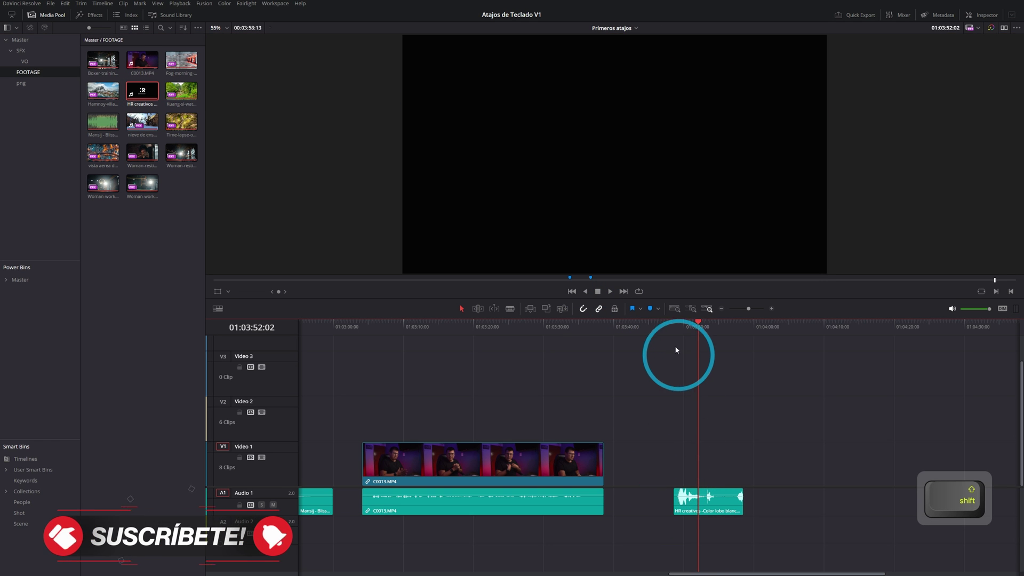
Preview the audio-only HR creativos clip, cut it from Audio 1 and scrub over the emptied area after C0013.MP4
left_click(674, 326)
key("space")
left_click(698, 499)
key("ctrl+x")
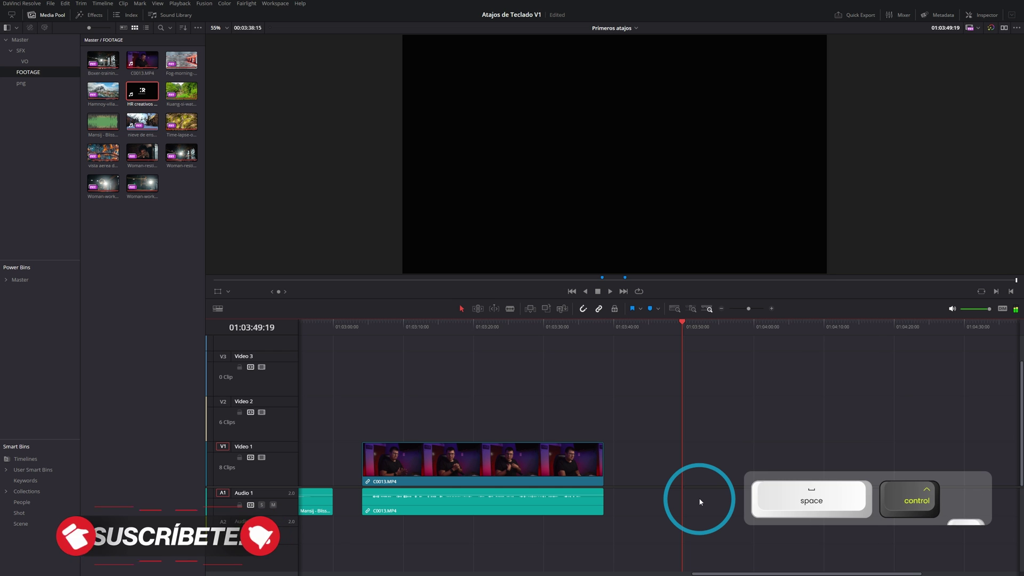
left_click_drag(687, 326, 659, 328)
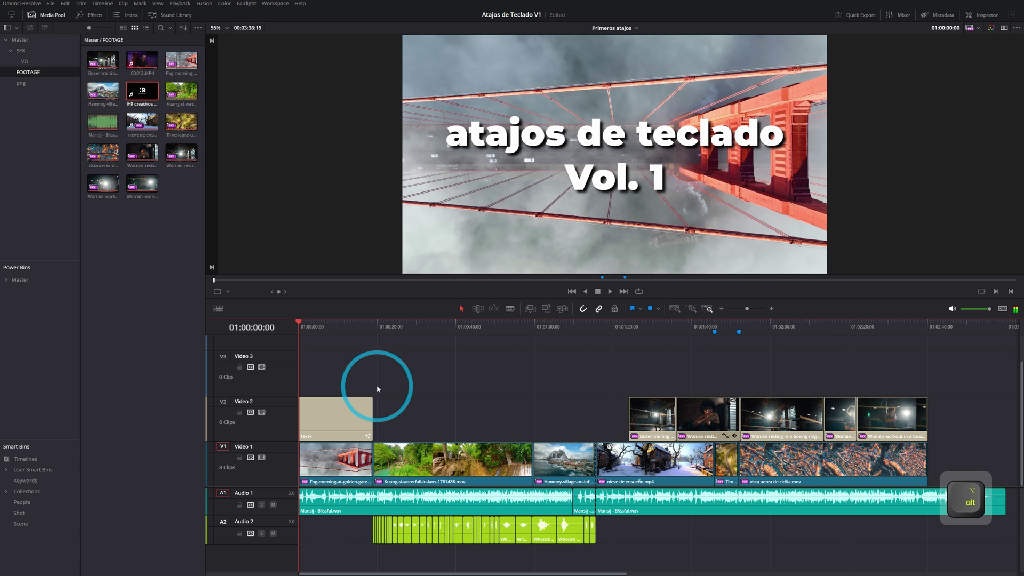
Shuttle playback from the start of the timeline forward, in reverse and to a stop, parking the playhead at 01:00:16:20
scroll(376, 385, "up", 5)
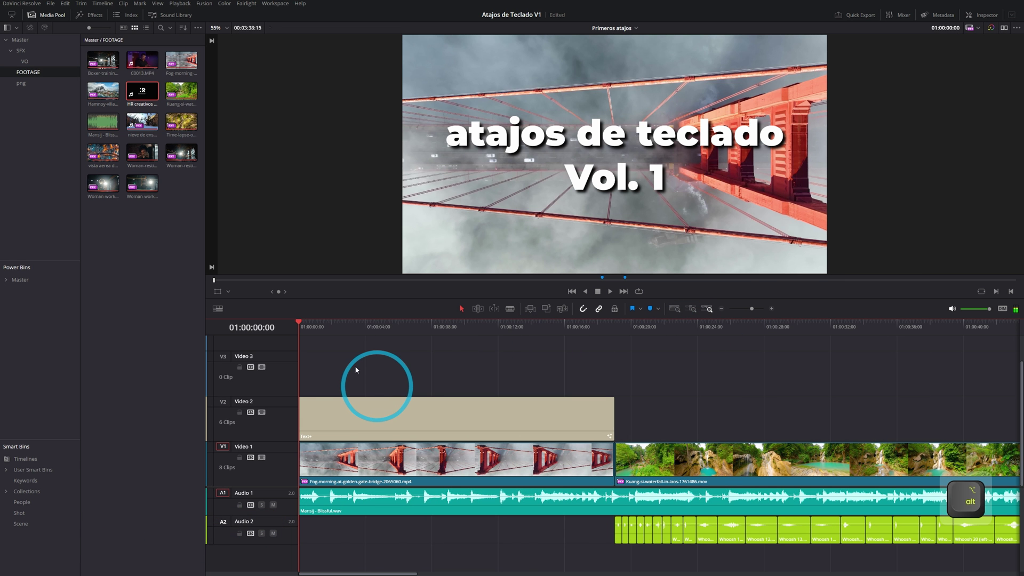
mouse_move(321, 327)
left_mouse_down()
mouse_move(359, 330)
mouse_move(301, 327)
left_mouse_up()
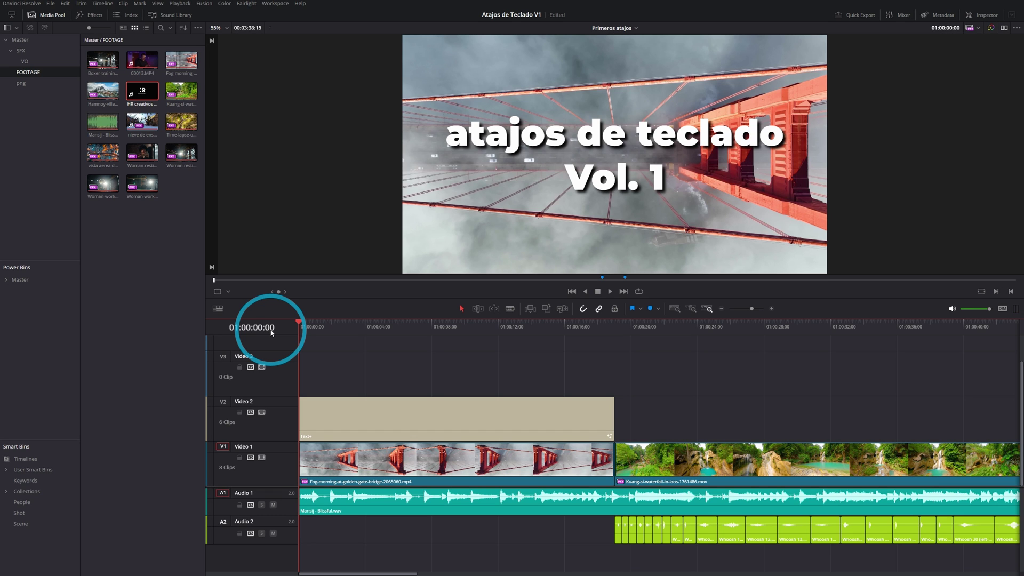
key("l")
key("l")
key("l")
key("l")
key("l")
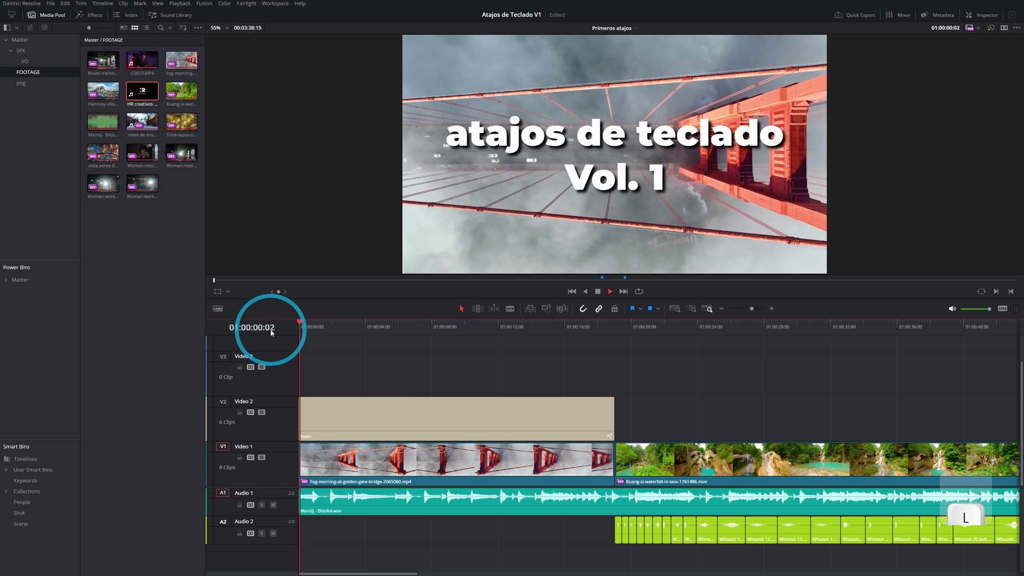
key("j")
key("k")
left_click(672, 376)
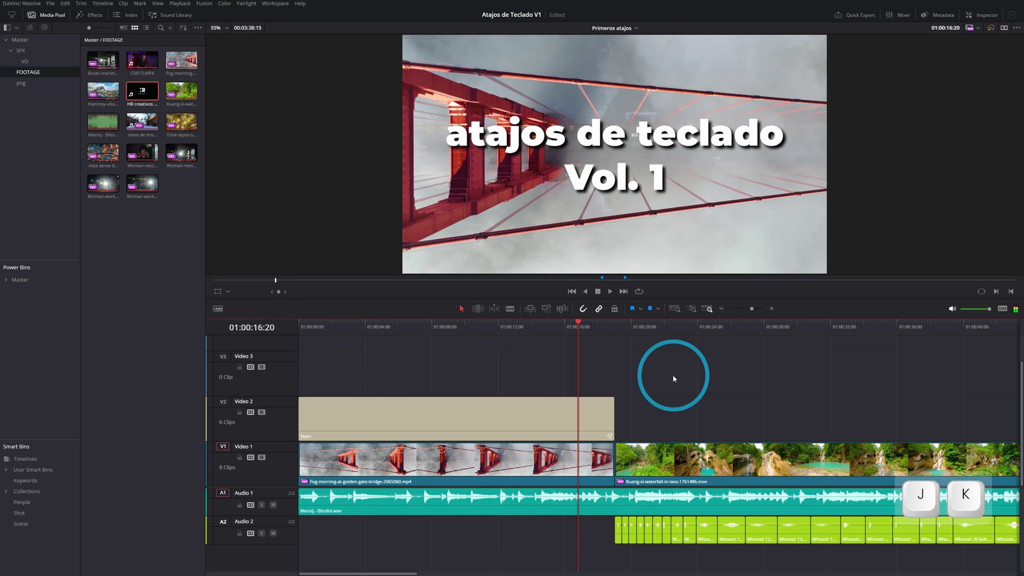
Mark a range on the timeline with the in point at 01:00:16:20 and the out point at 01:00:19:11
key("l")
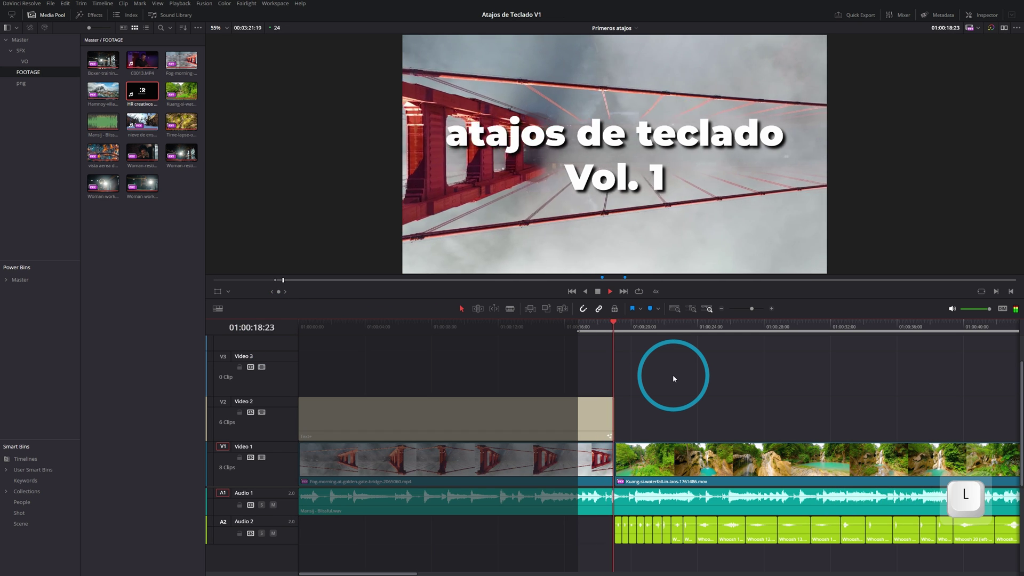
key("k")
key("o")
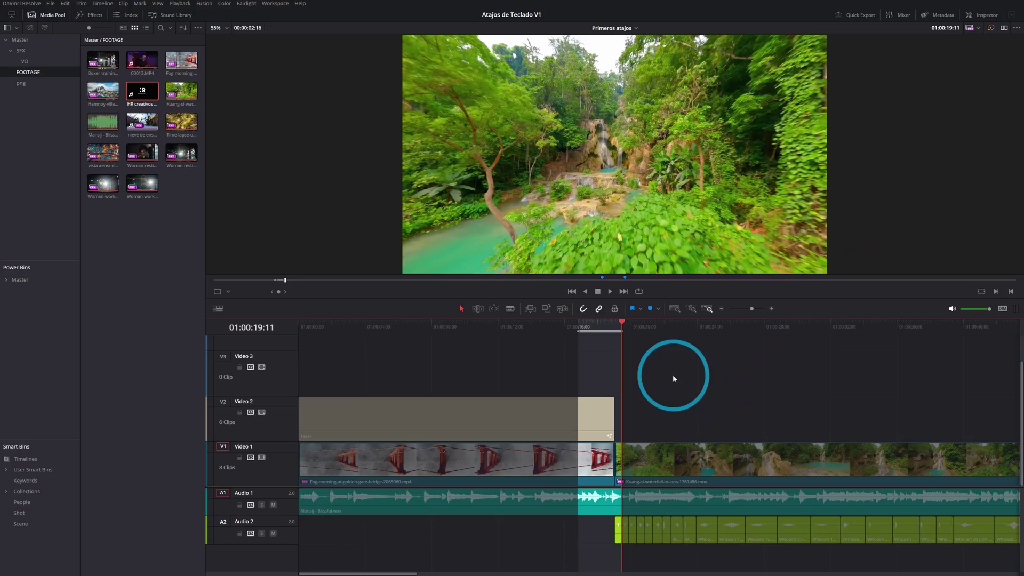
Delete the marked range leaving a gap, undo that deletion, and ripple-delete the range to close the gap
key("BackSpace")
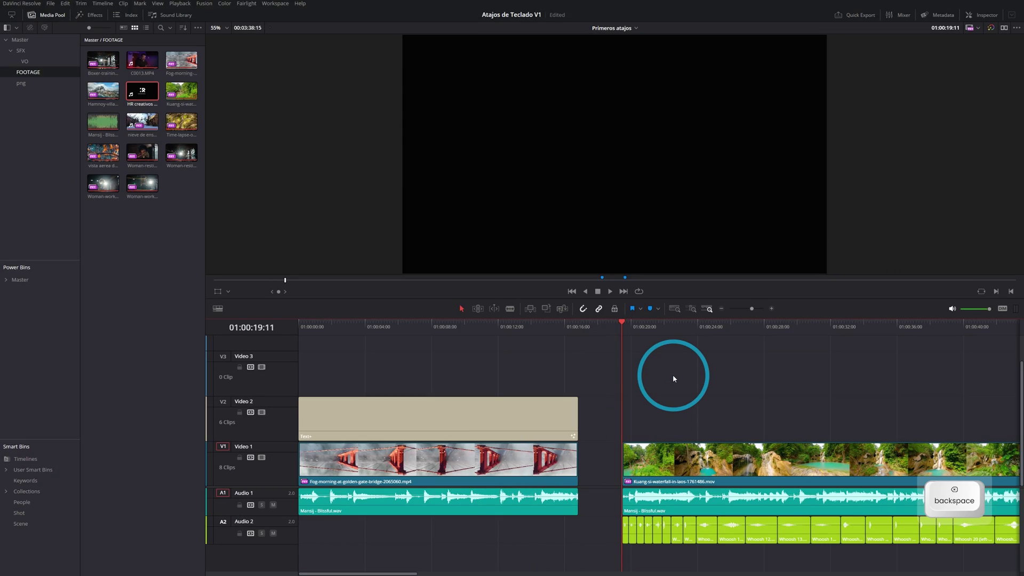
key("ctrl+z")
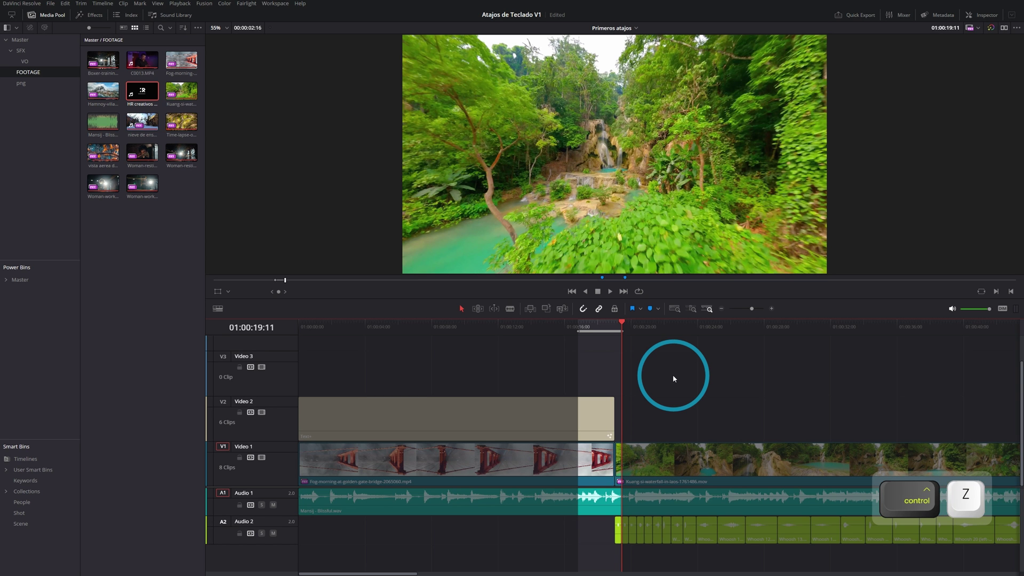
key("ctrl+z")
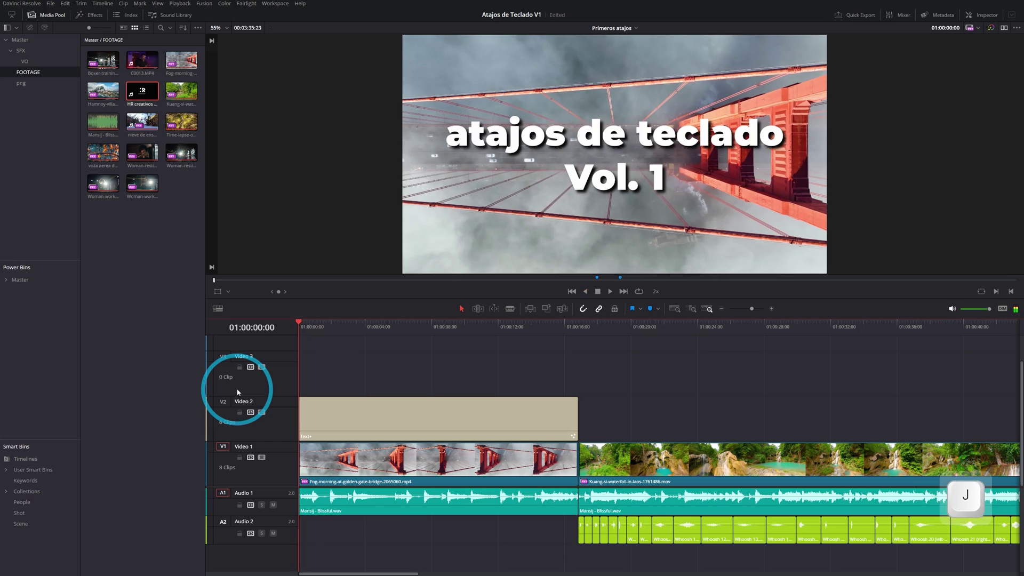
Switch between the edit modes, box-select the clips around the first cut in Selection mode, and clear the selection
key("b")
key("a")
key("shift+backslash")
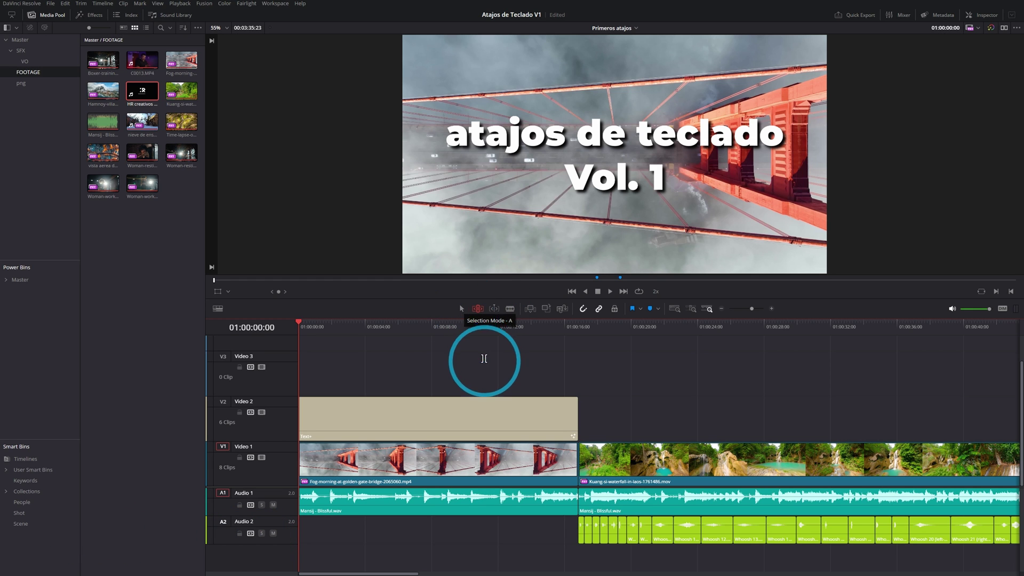
key("a")
left_click_drag(384, 366, 796, 574)
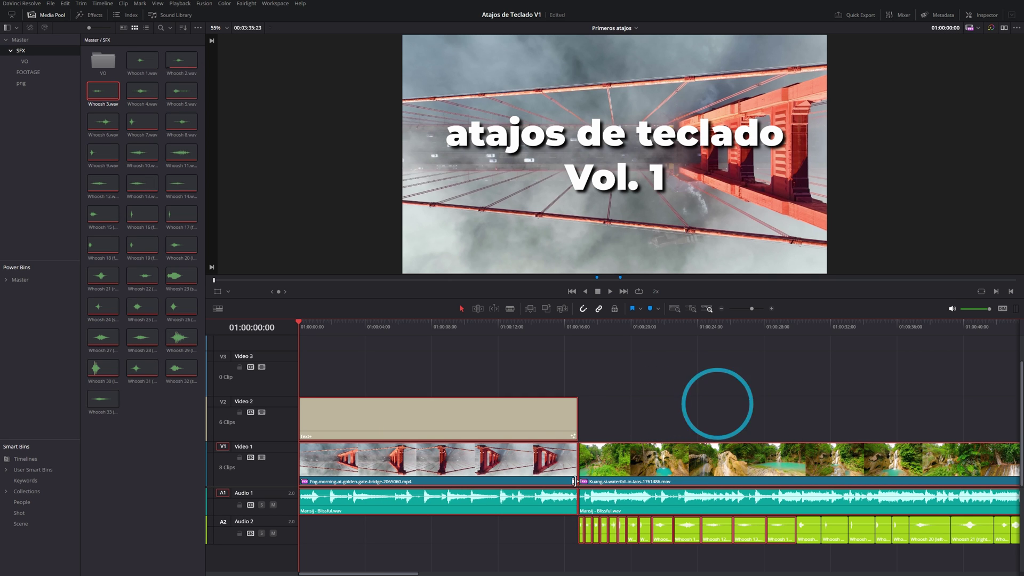
left_click(619, 400)
Try box-selecting the clips around the first cut in Trim Edit mode, and return to Selection mode
key("t")
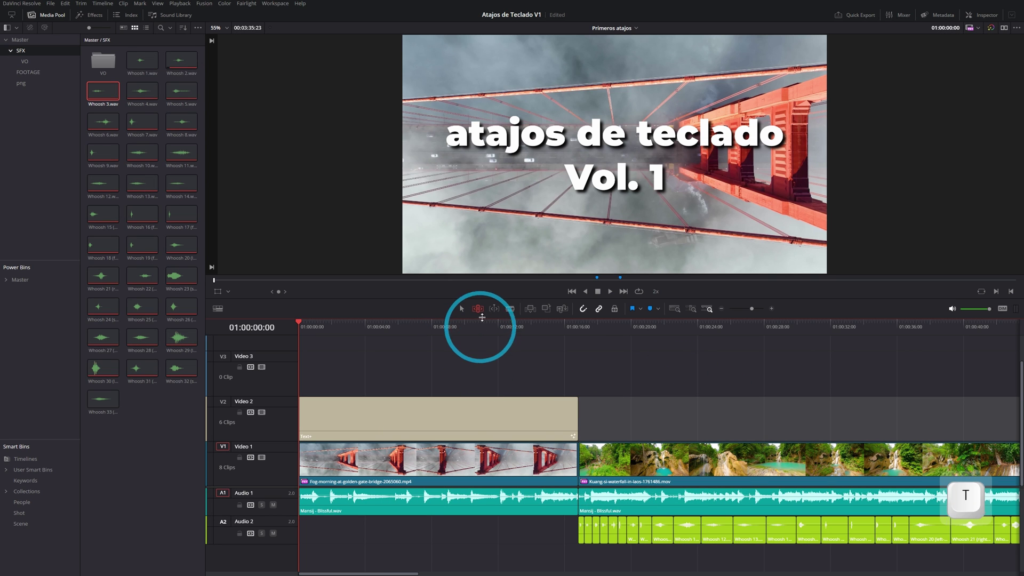
left_click_drag(433, 364, 778, 553)
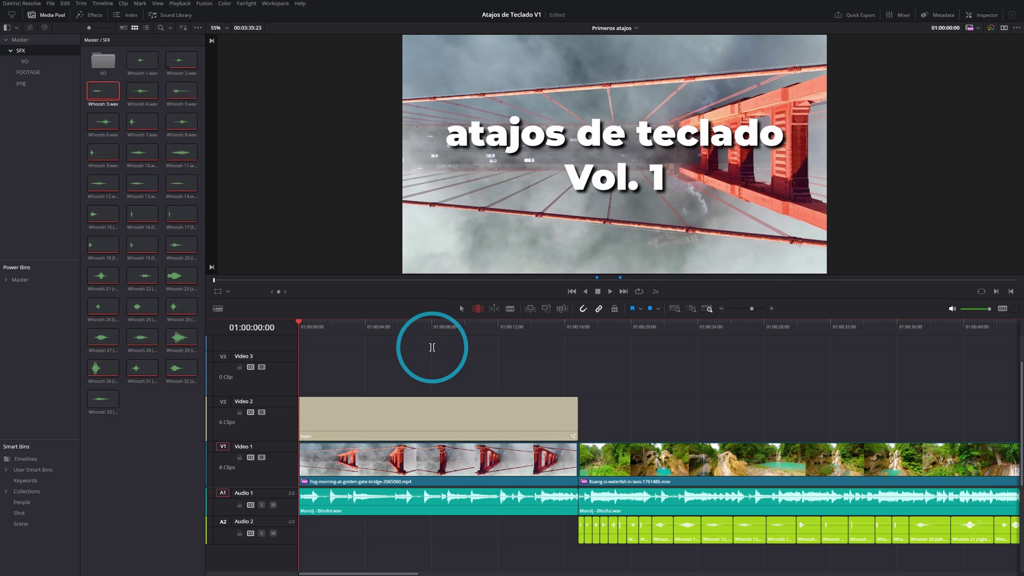
key("a")
Place the playhead at 01:00:15:11 and reveal the source of the golden gate bridge clip in the FOOTAGE bin
left_click_drag(569, 326, 555, 404)
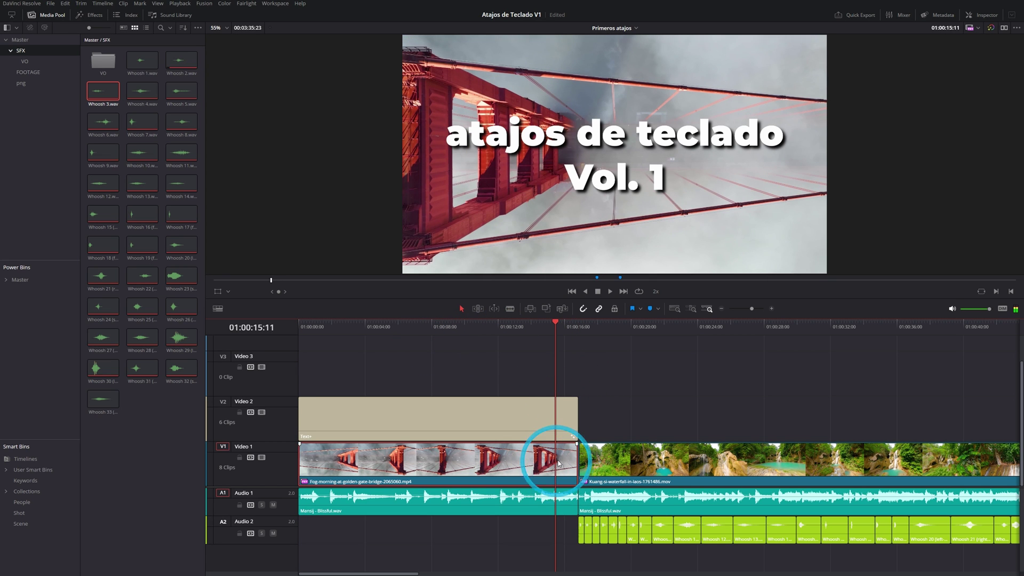
key("alt+f")
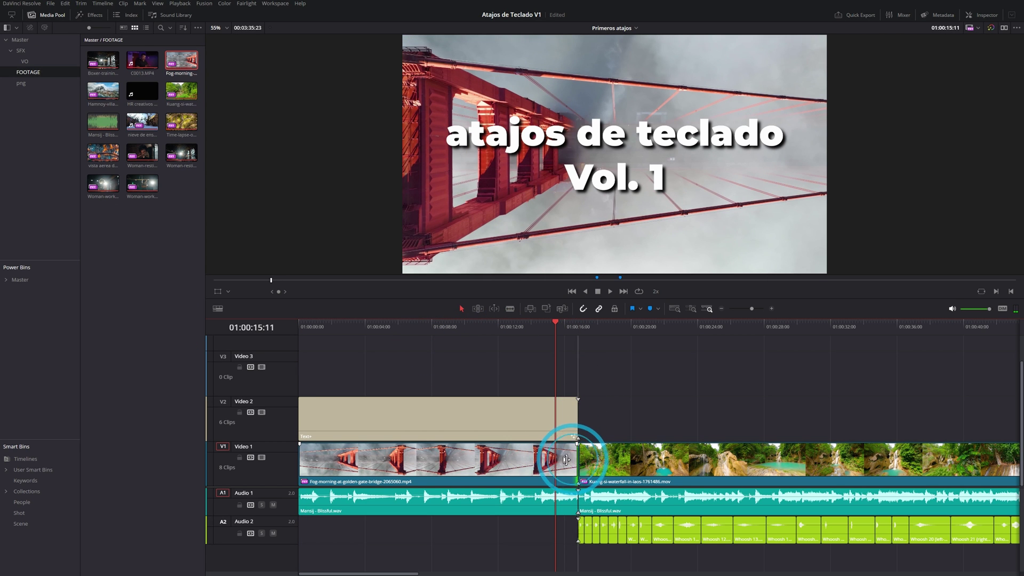
Shorten the end of the golden gate bridge clip in Selection mode, scrub over the gap, and undo the trim
left_click_drag(565, 460, 388, 457)
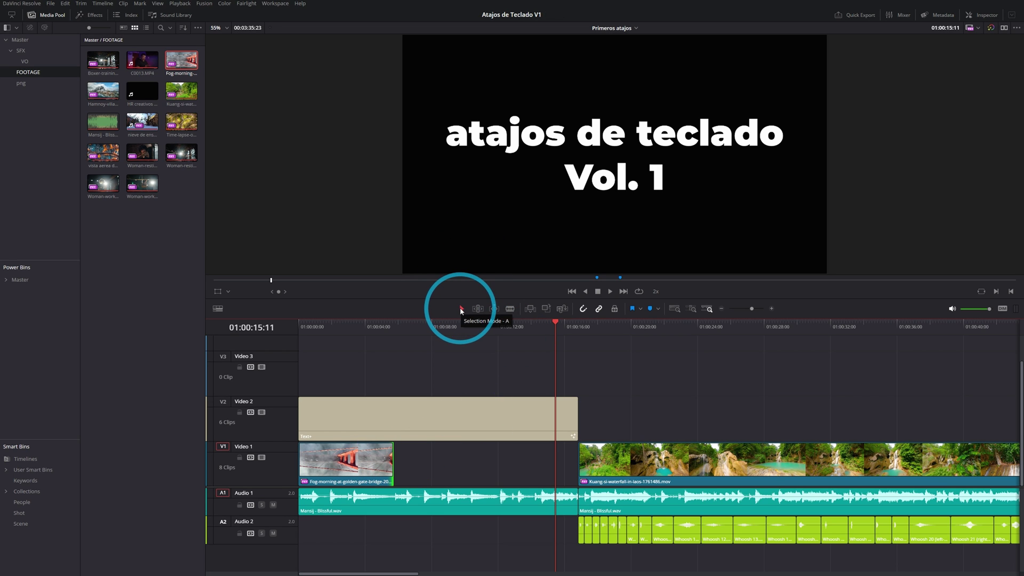
left_click_drag(350, 340, 578, 394)
key("ctrl+z")
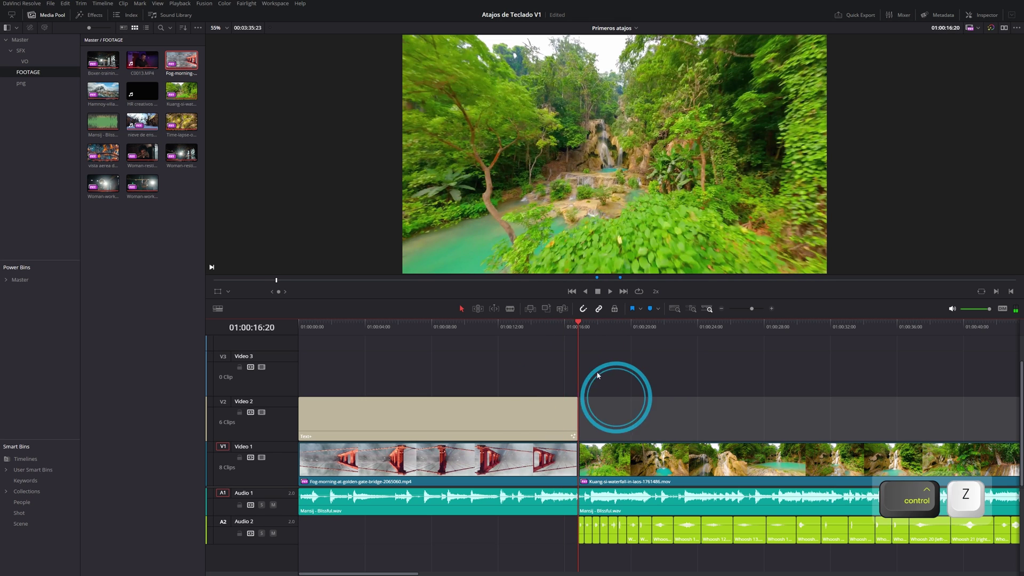
In Trim Edit mode, try ripple-trimming the end of the golden gate bridge clip across all tracks and return it to its original point
left_click(549, 327)
key("t")
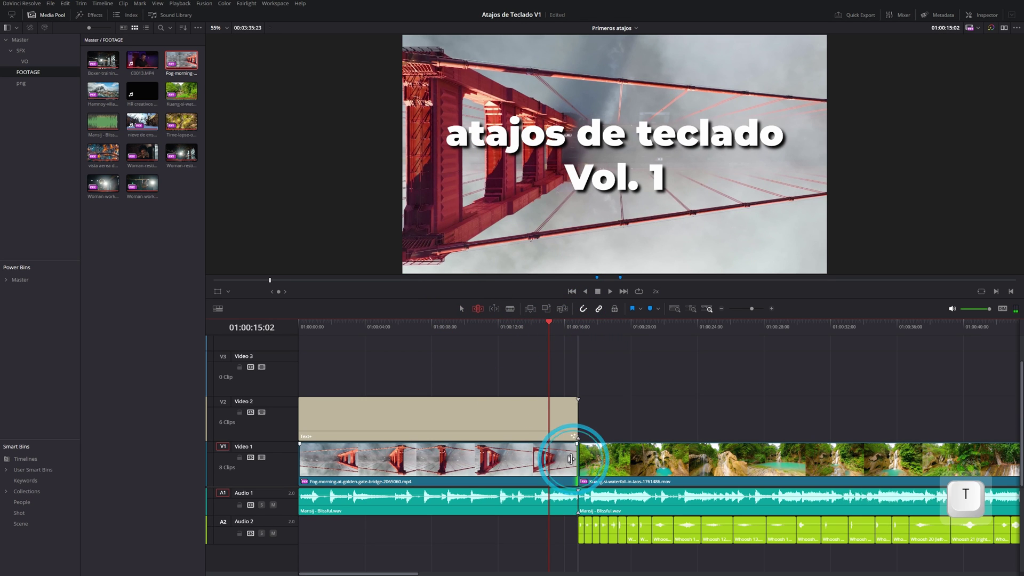
left_click_drag(576, 457, 469, 458)
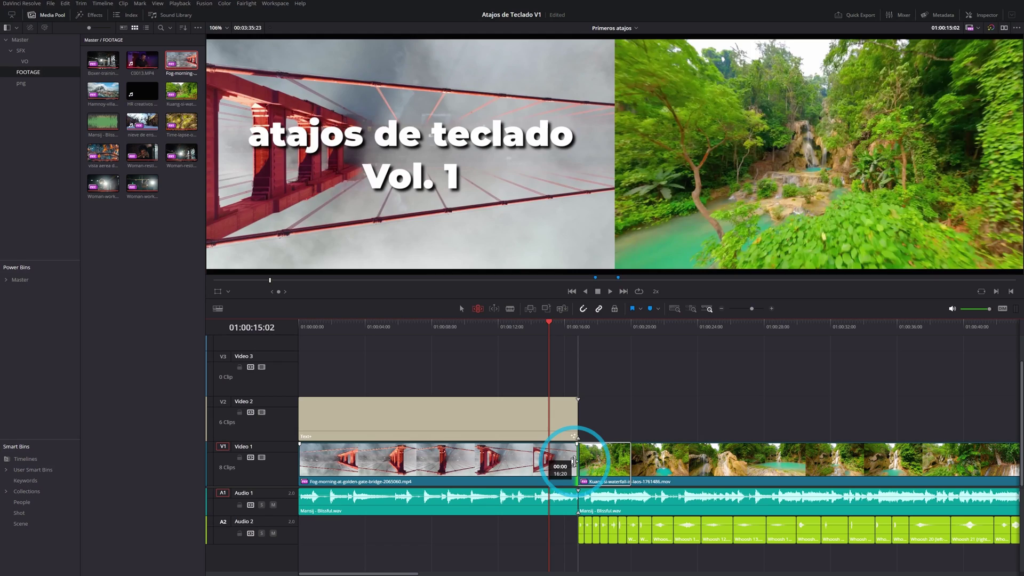
left_click_drag(587, 447, 587, 448)
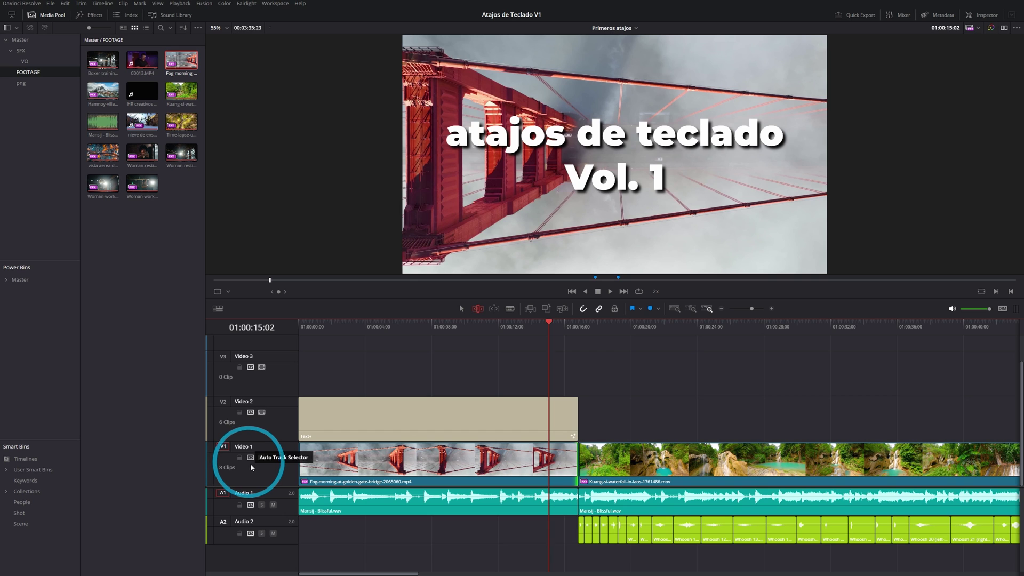
Leave the auto track selector enabled only on Video 1, disabling it for the other video tracks and both audio tracks
key("alt")
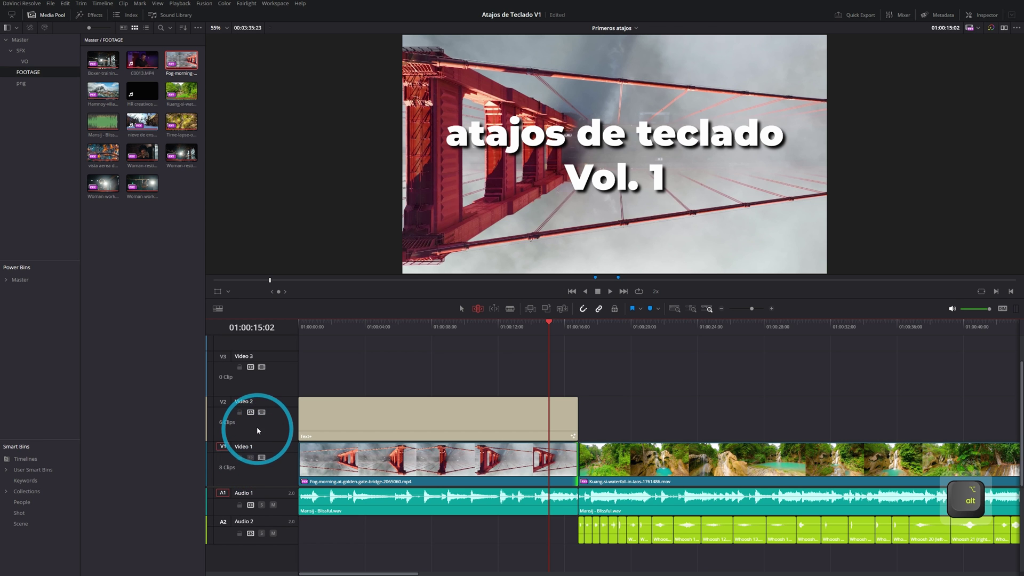
key("alt+shift+backslash")
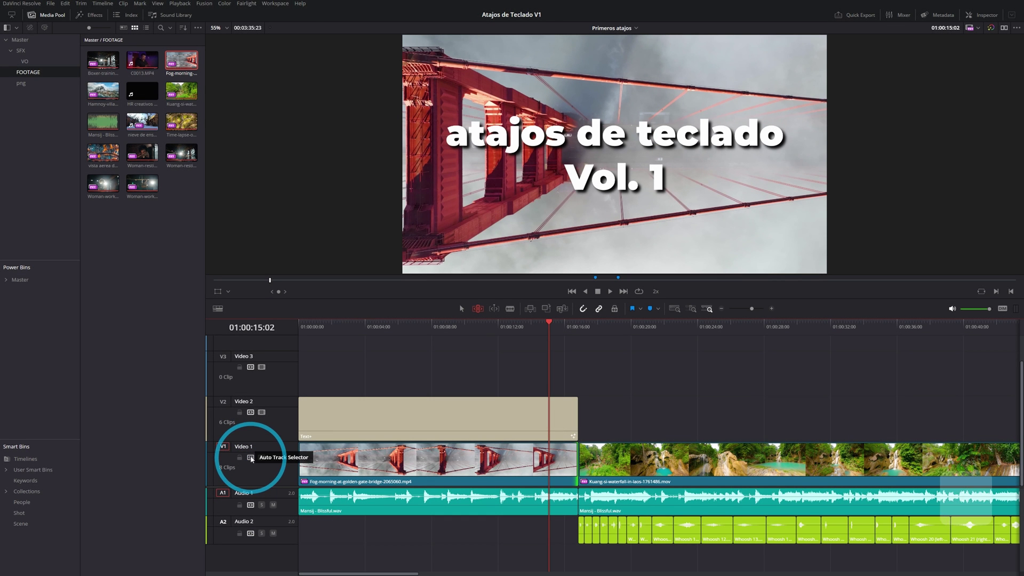
left_click(250, 457, "alt")
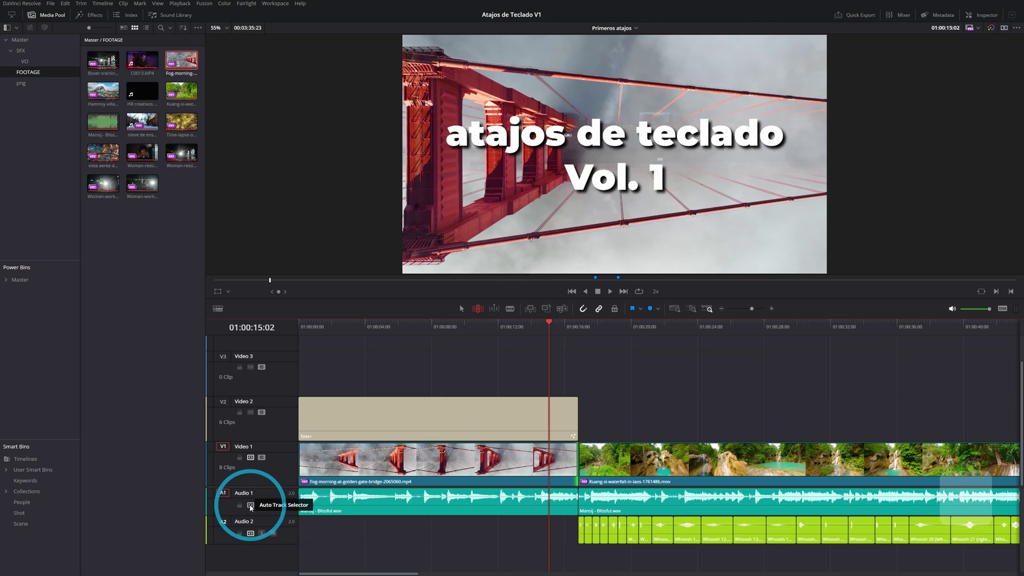
left_click(250, 507, "alt")
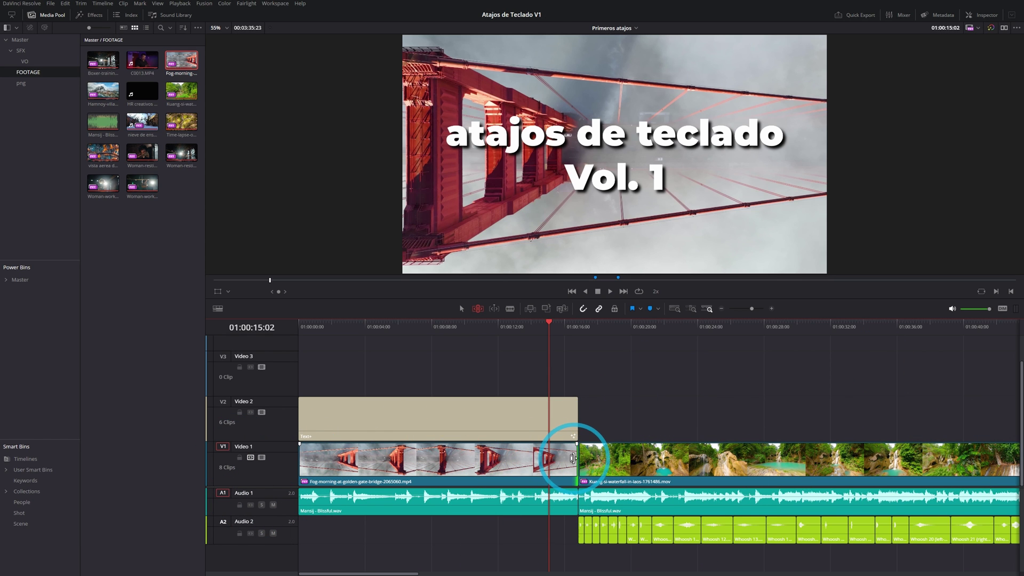
Test a ripple trim at the golden gate bridge clip's end and restore it, and ripple-trim that end by 06:02 on Video 1 only
left_click_drag(565, 457, 467, 465)
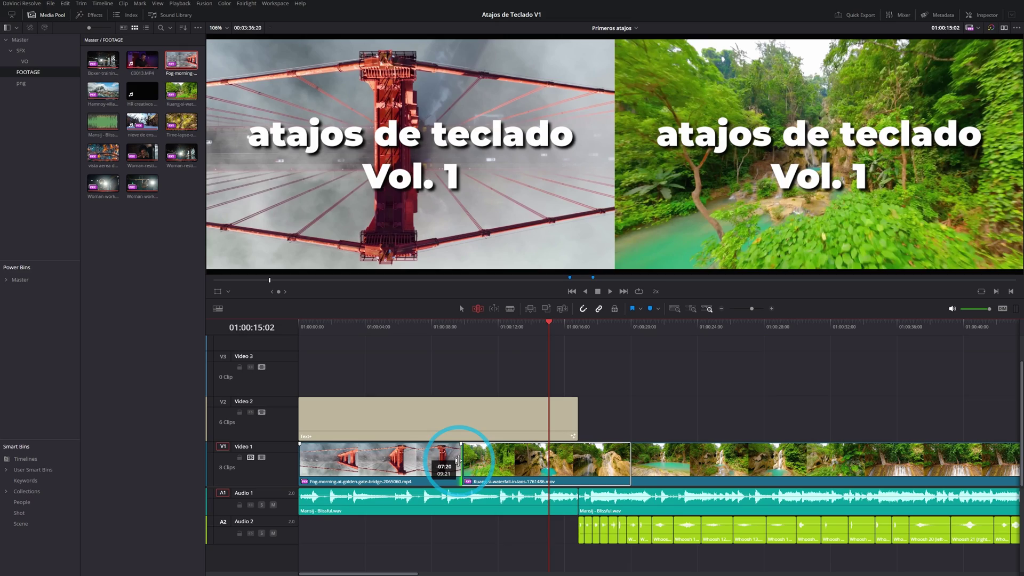
left_click_drag(462, 465, 580, 465)
scroll(525, 467, "down", 6)
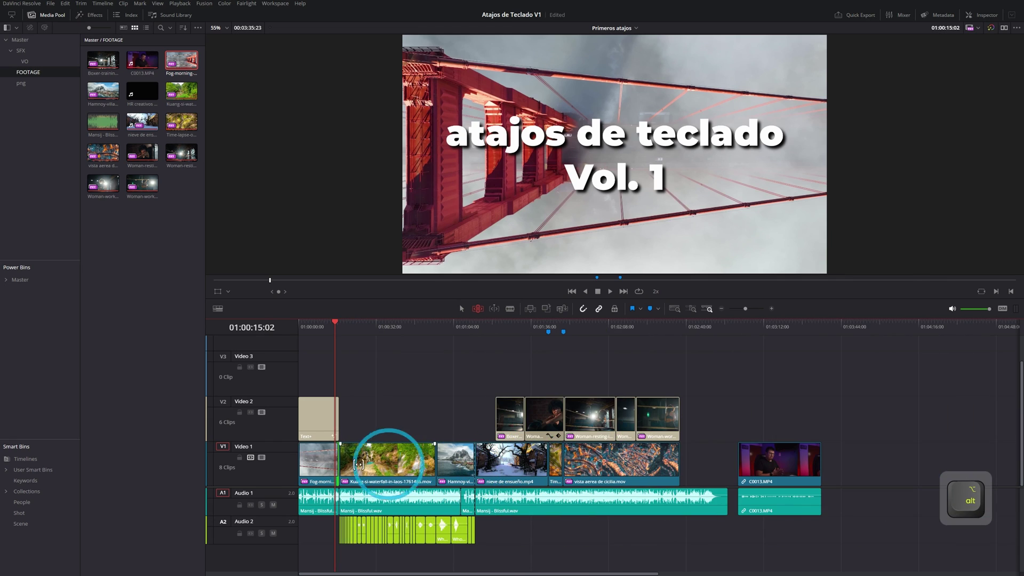
left_click_drag(338, 461, 321, 464)
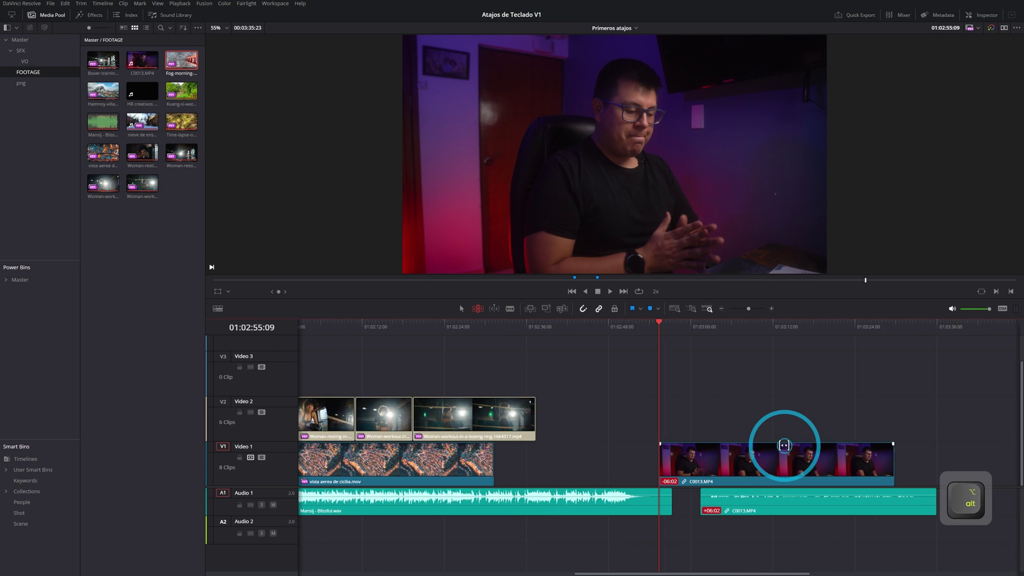
Move the out-of-sync C0013.MP4 audio into place so it realigns with its video, using Selection mode, and scrub over the clip
left_click_drag(777, 439, 573, 490)
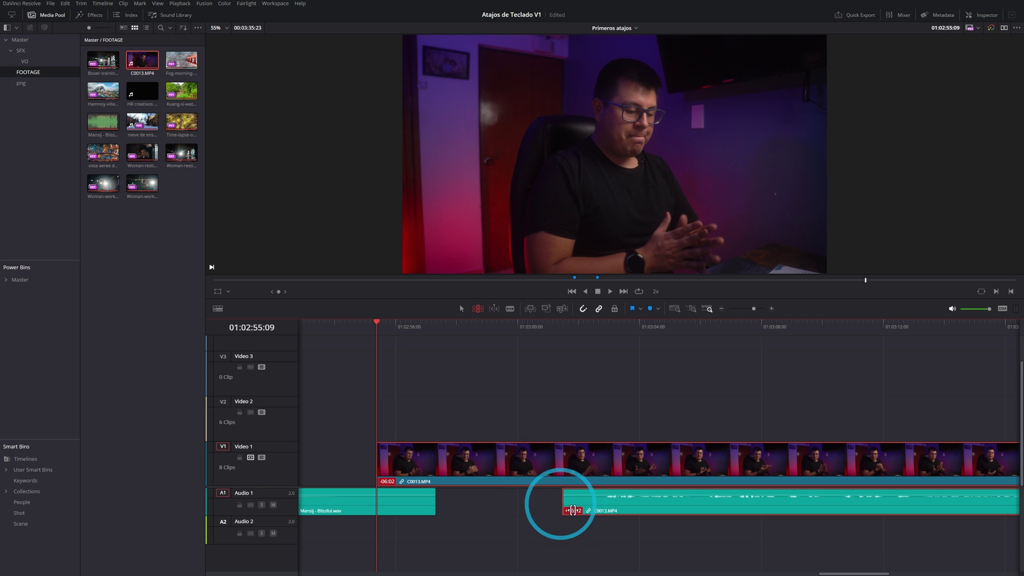
key("a")
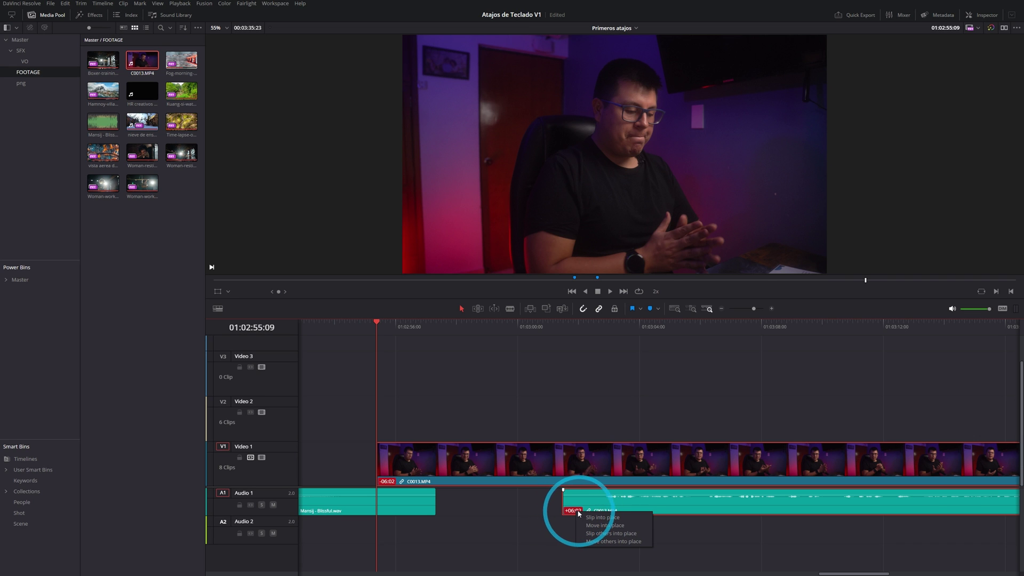
key("ctrl+z")
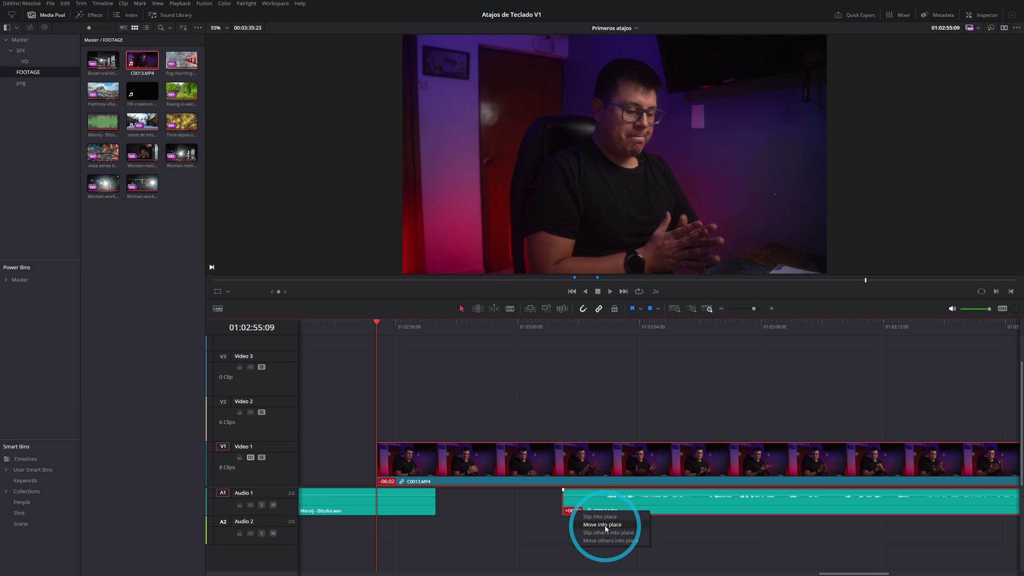
left_click(603, 525)
left_click_drag(396, 327, 489, 379)
Return to the beginning of the timeline and place the playhead at 01:00:37:17 within the waterfall clip
scroll(489, 379, "down", 10)
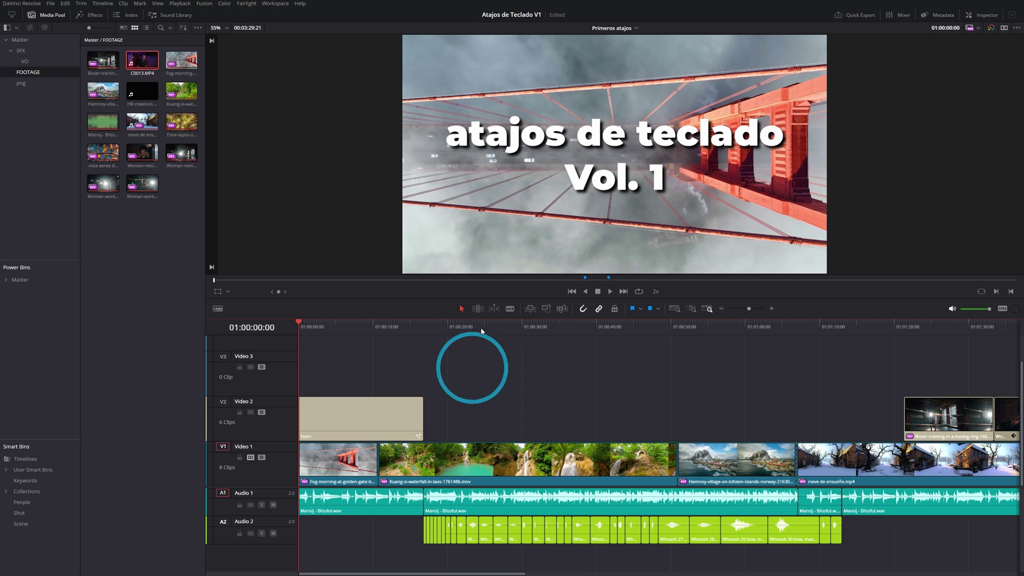
left_click(581, 341)
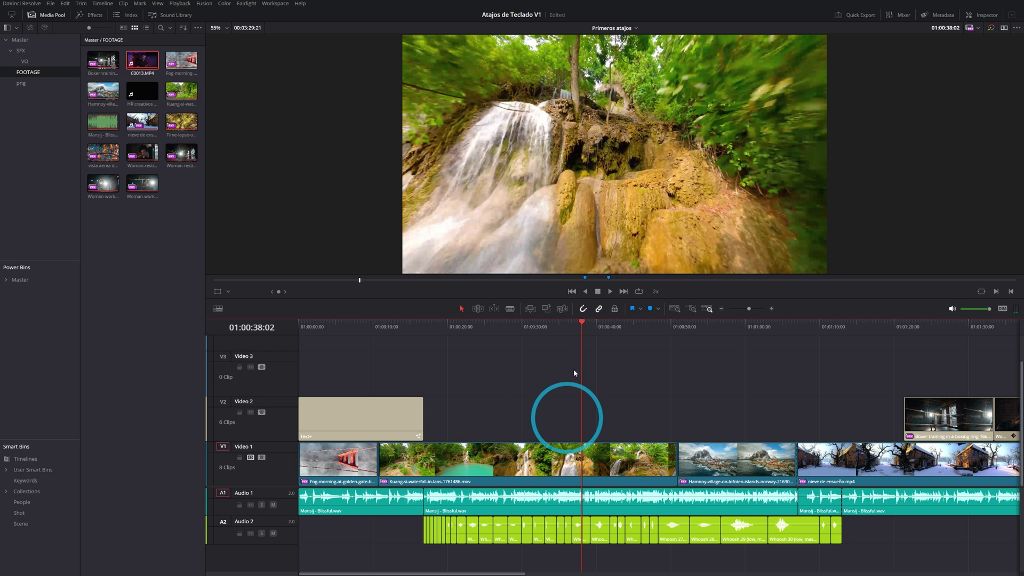
left_click(579, 341)
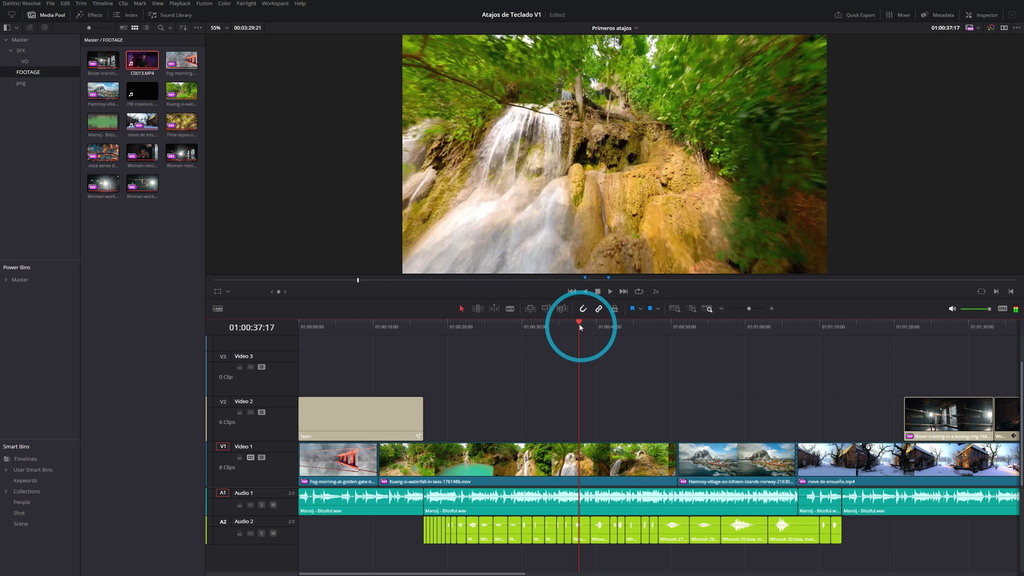
Place the playhead at 01:00:35:18, select the waterfall clip under it, clear the selection and select the same clip again
left_click(565, 324)
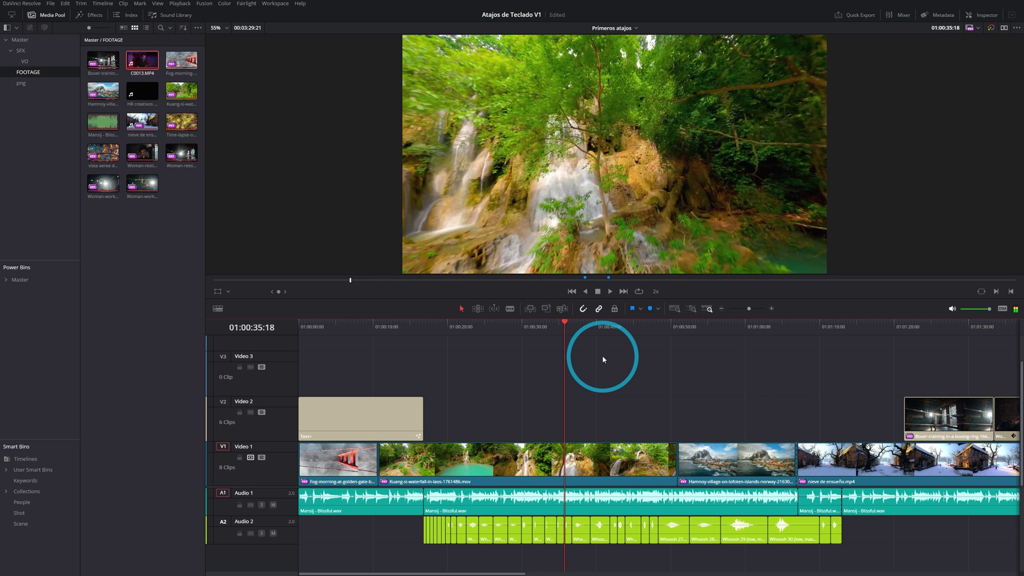
key("shift")
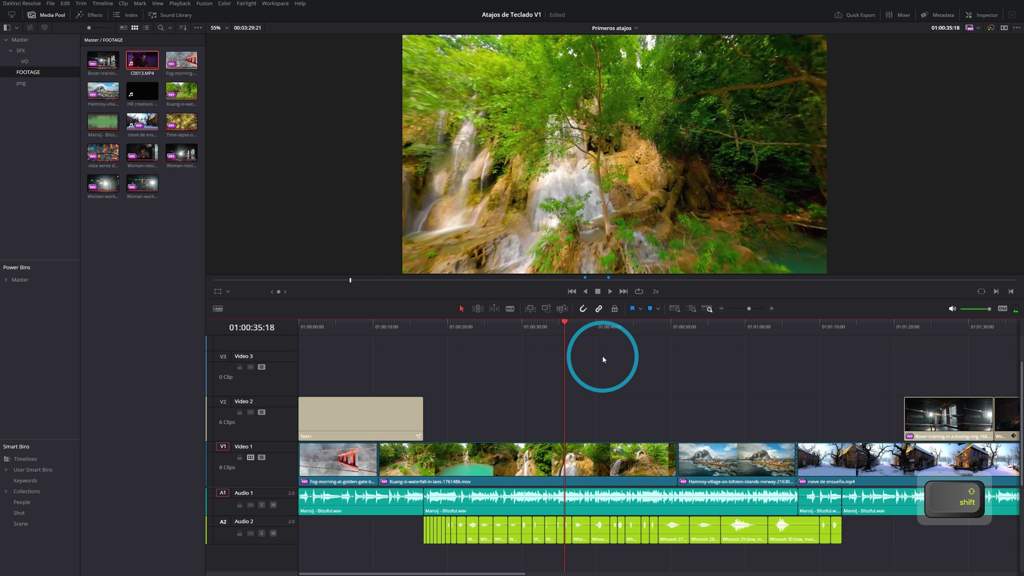
key("shift+v")
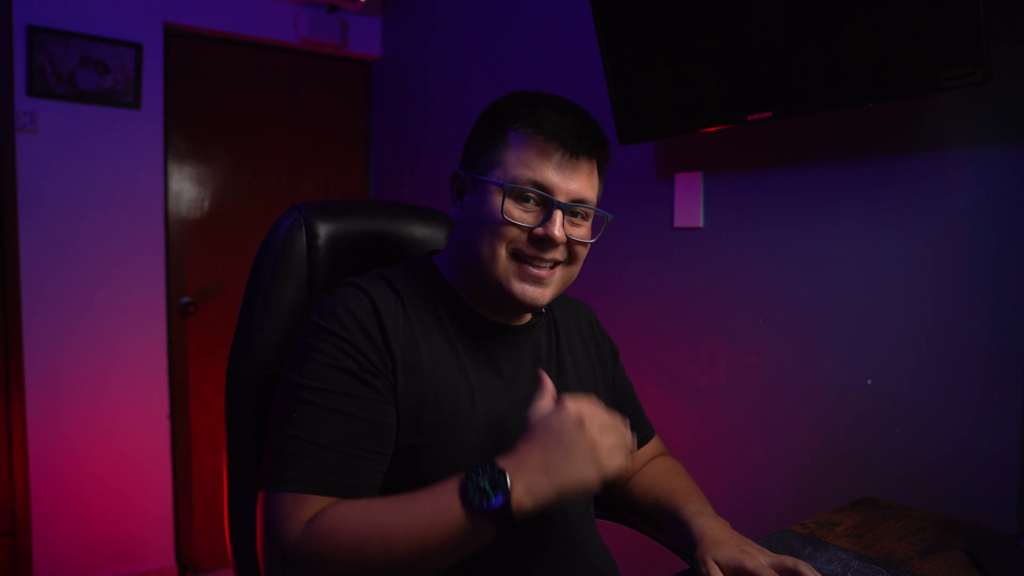
left_click(601, 397, "ctrl")
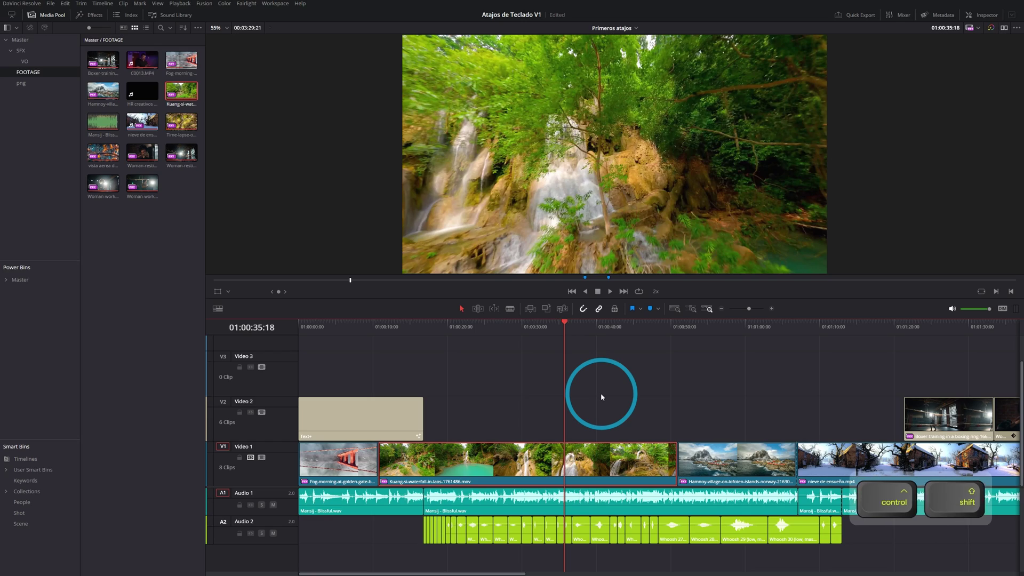
key("ctrl+shift+a")
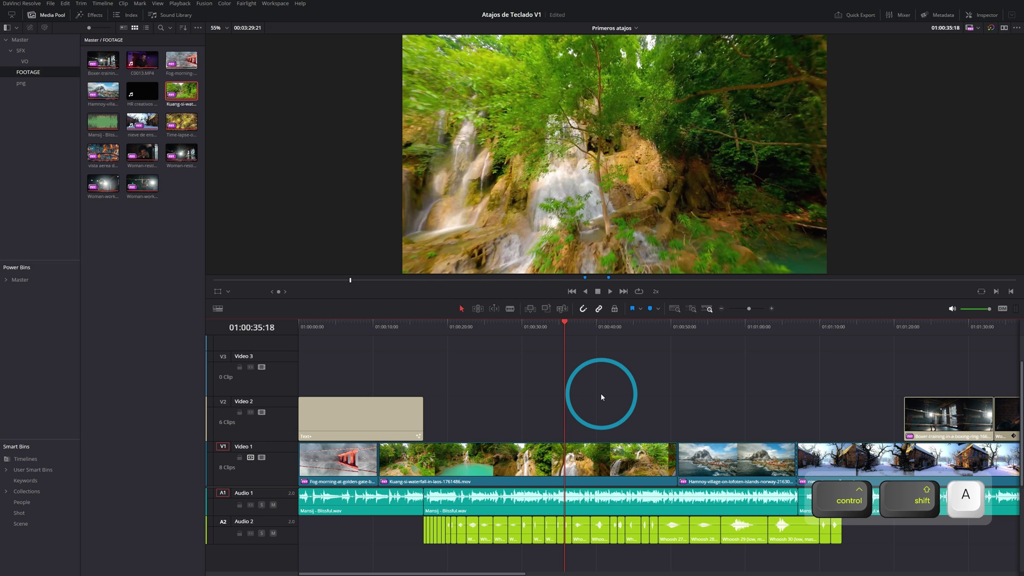
key("shift+v")
key("ctrl")
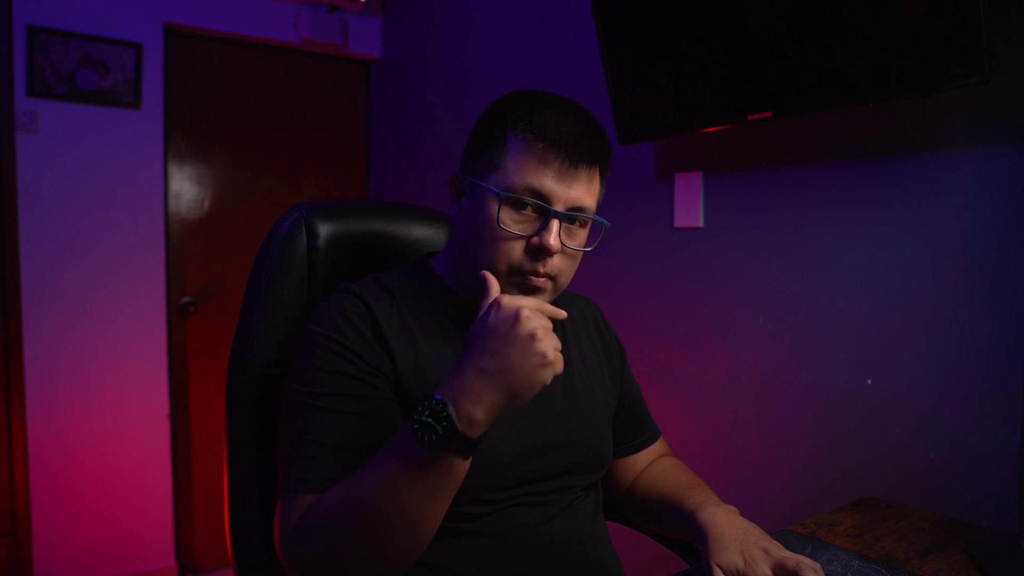
left_click(601, 395)
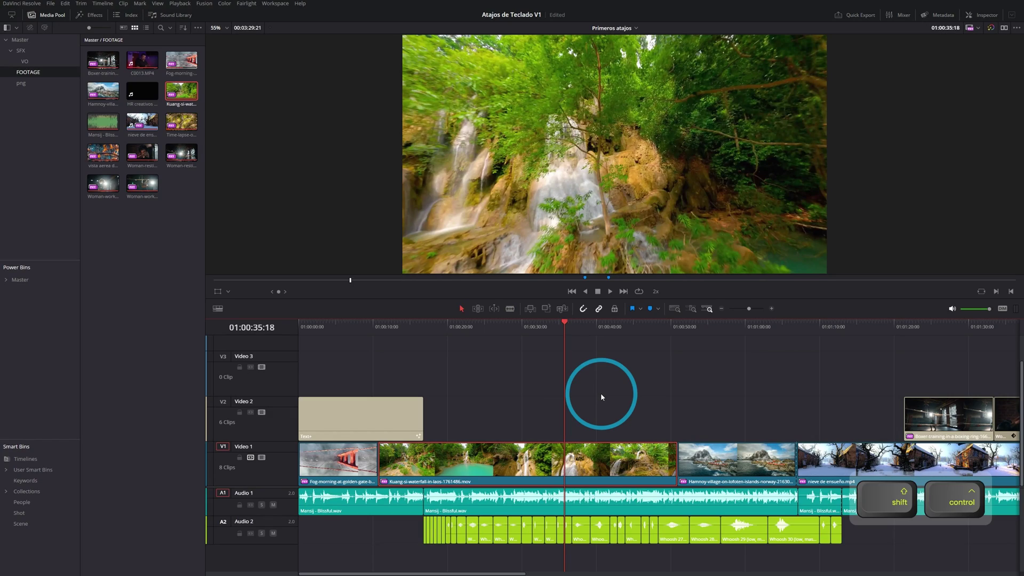
Swap the waterfall clip repeatedly with its Video 1 neighbours in both directions, finishing directly after the Hamnoy village clip
key("ctrl+shift+period")
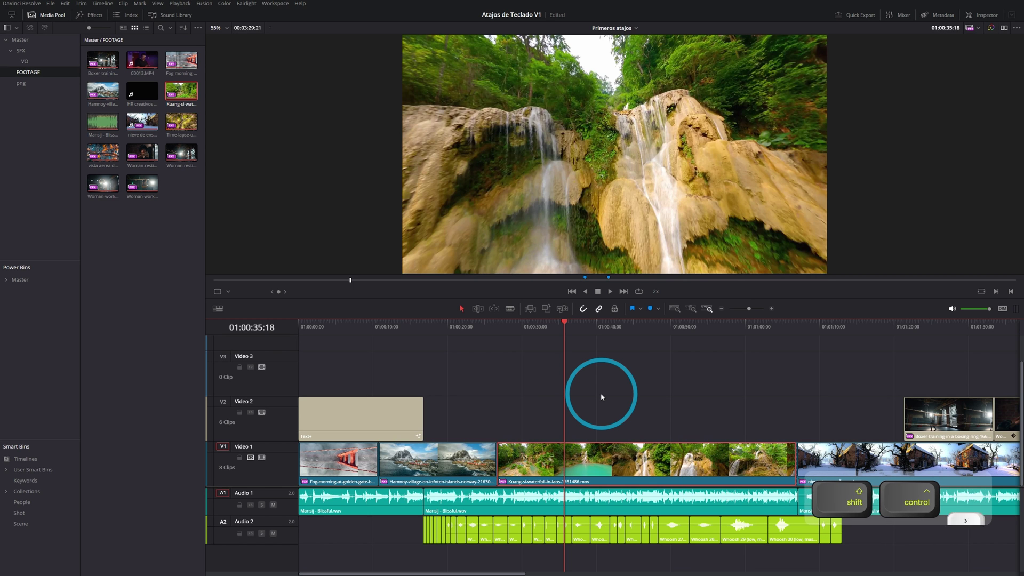
key("ctrl+shift+comma")
key("ctrl+shift+comma")
key("ctrl+shift+period")
key("ctrl+shift+period")
key("ctrl+shift+period")
key("ctrl+shift+period")
key("ctrl+shift+period")
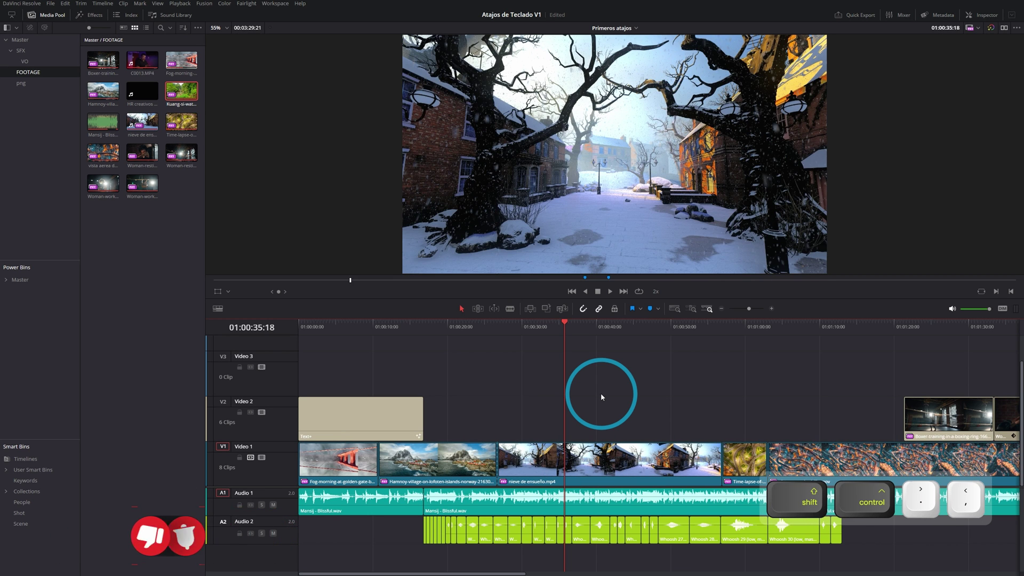
key("ctrl+shift+comma")
key("ctrl+shift+comma")
key("ctrl+shift+comma")
Swap the waterfall clip forward and backward past its Video 1 neighbours, returning it between the Hamnoy village and nieve de ensueño clips
scroll(600, 392, "down", 5)
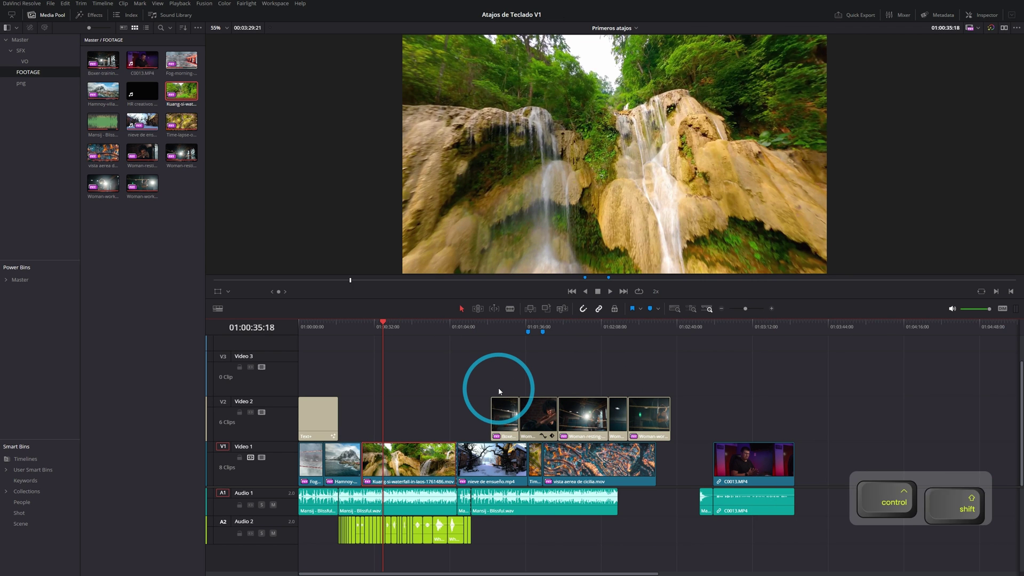
key("ctrl+shift+period")
key("ctrl+shift+period")
key("ctrl+shift+period")
key("ctrl+shift+comma")
key("ctrl+shift+comma")
key("ctrl+shift+comma")
key("ctrl+shift+comma")
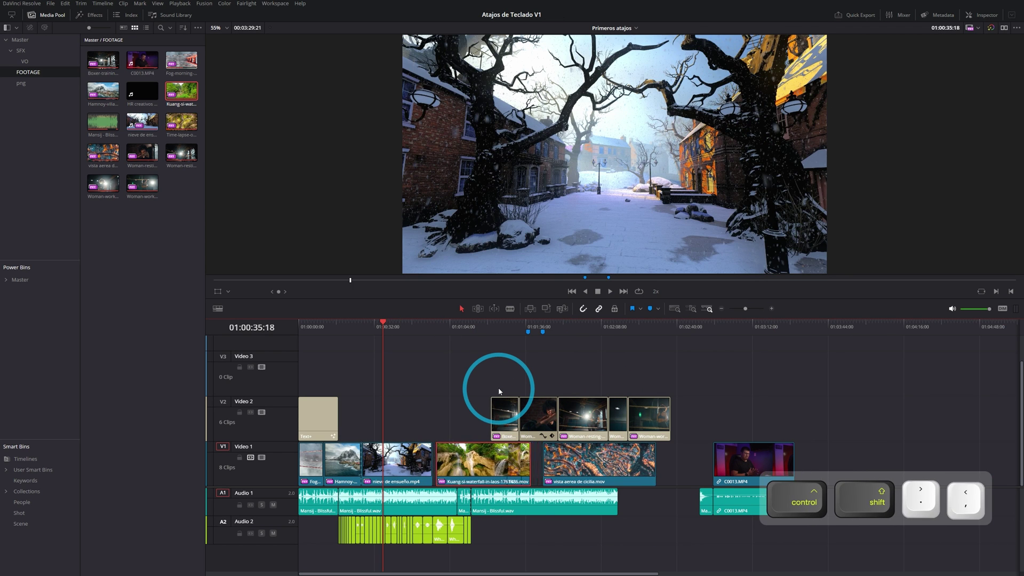
key("ctrl+shift+period")
key("ctrl+shift+period")
key("ctrl+shift+period")
key("ctrl+shift+period")
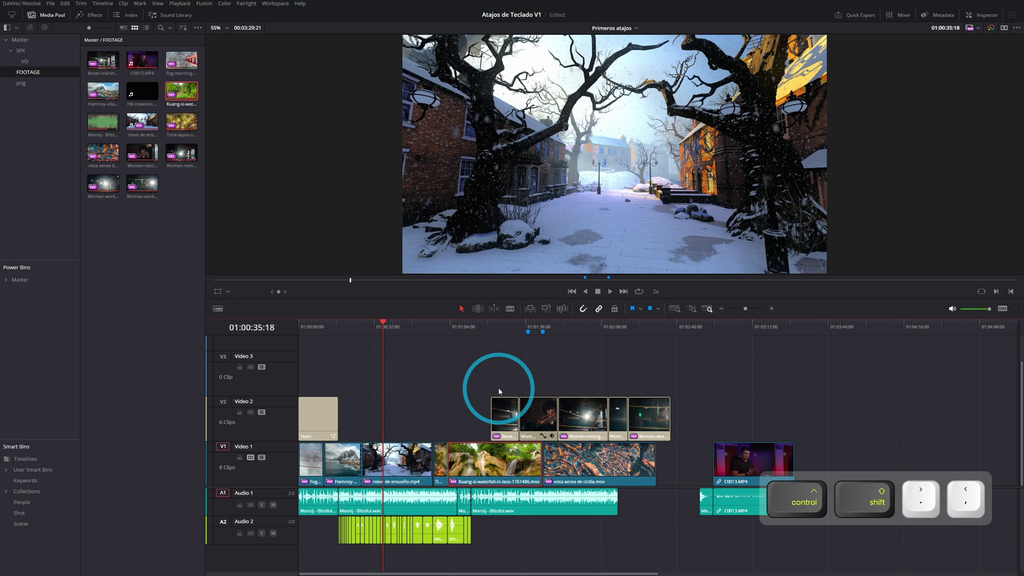
key("ctrl+shift+comma")
key("ctrl+shift+comma")
key("ctrl+shift+comma")
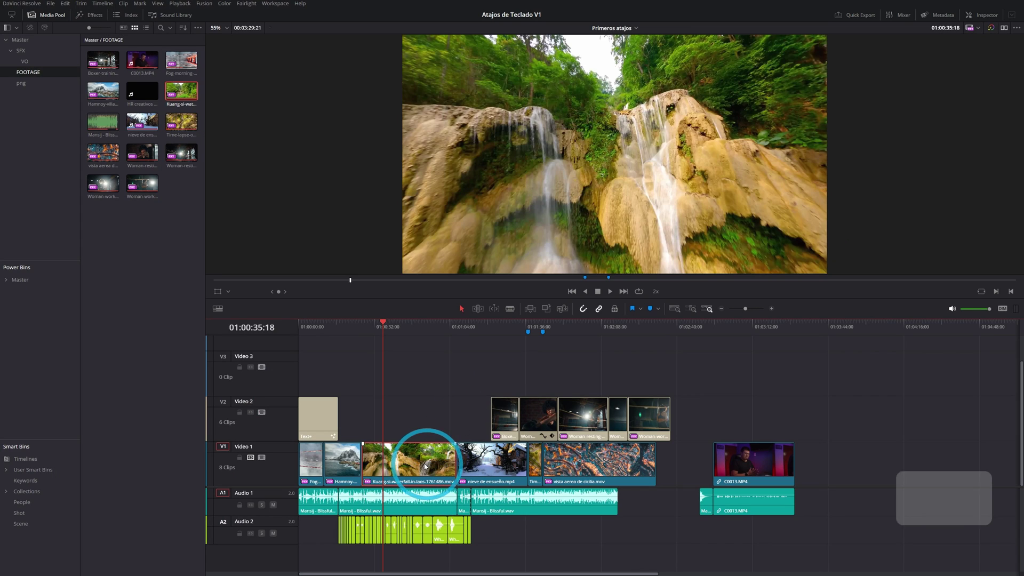
Try to reorder the waterfall clip manually by moving it around among the other Video 1 clips
left_click_drag(426, 457, 439, 371)
left_click_drag(420, 445, 535, 472)
left_click_drag(482, 464, 384, 470)
left_click_drag(408, 391, 487, 485)
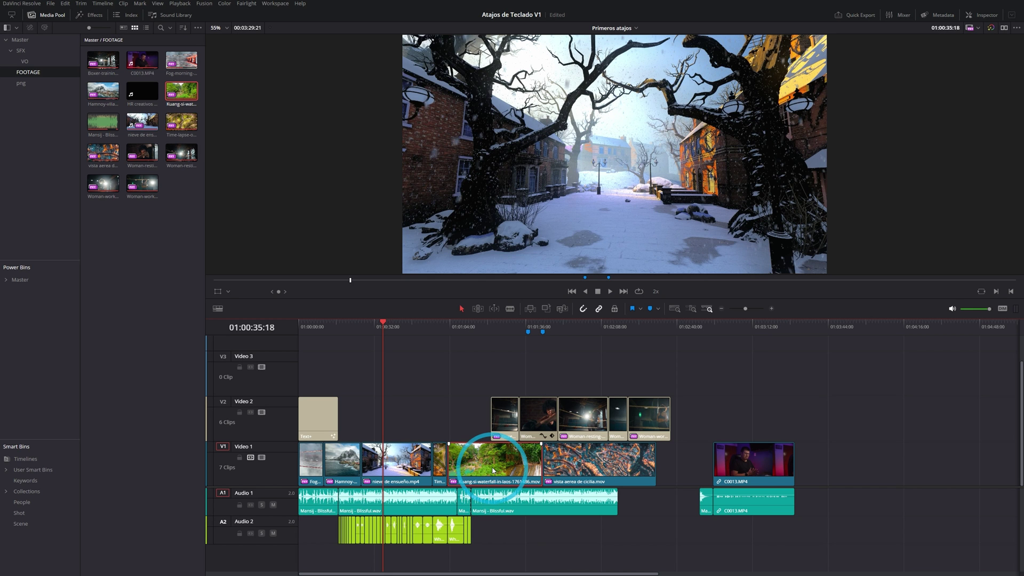
Shift the waterfall clip back toward the start of Video 1 with clip swaps, testing both directions
key("ctrl+shift+comma")
key("ctrl+shift+comma")
key("ctrl+shift+comma")
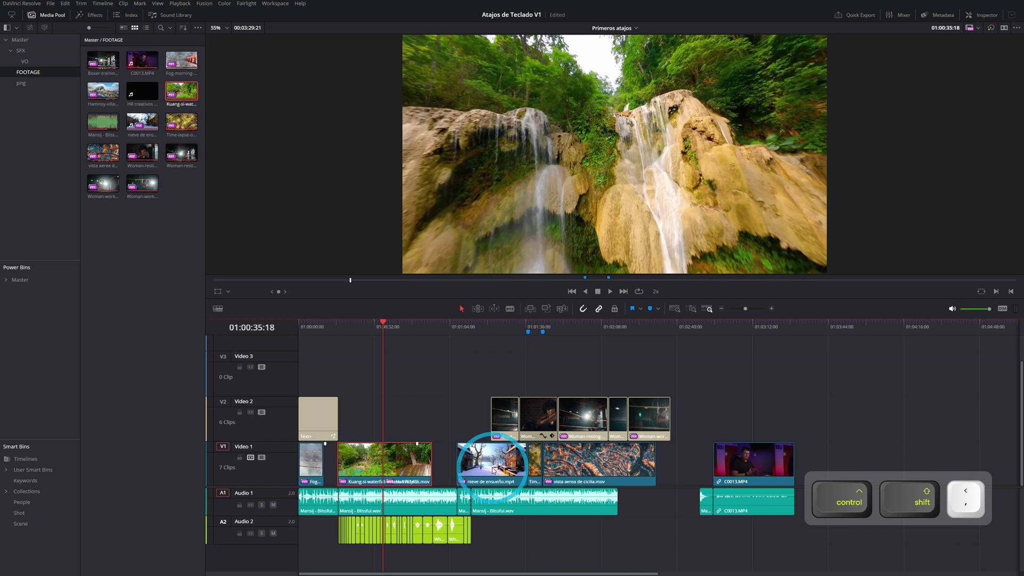
key("ctrl+shift+comma")
key("ctrl+shift+period")
key("ctrl+shift+period")
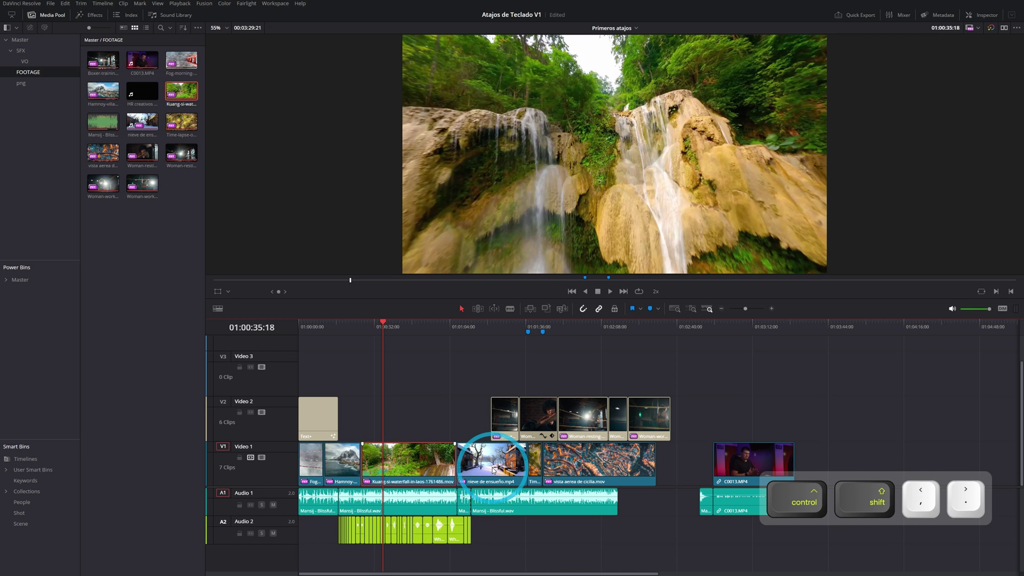
key("ctrl+shift+comma")
Undo the manual moves and recent swaps, leaving the waterfall clip between the Hamnoy village and nieve de ensueño clips
key("ctrl+z")
key("ctrl+z")
key("ctrl+z")
key("ctrl+z")
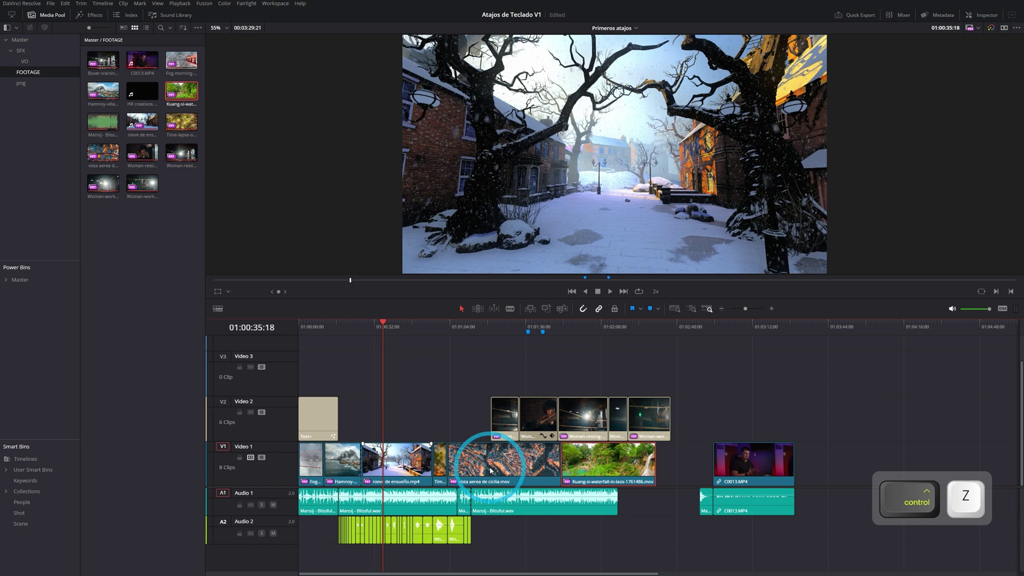
key("ctrl+z")
key("ctrl+z")
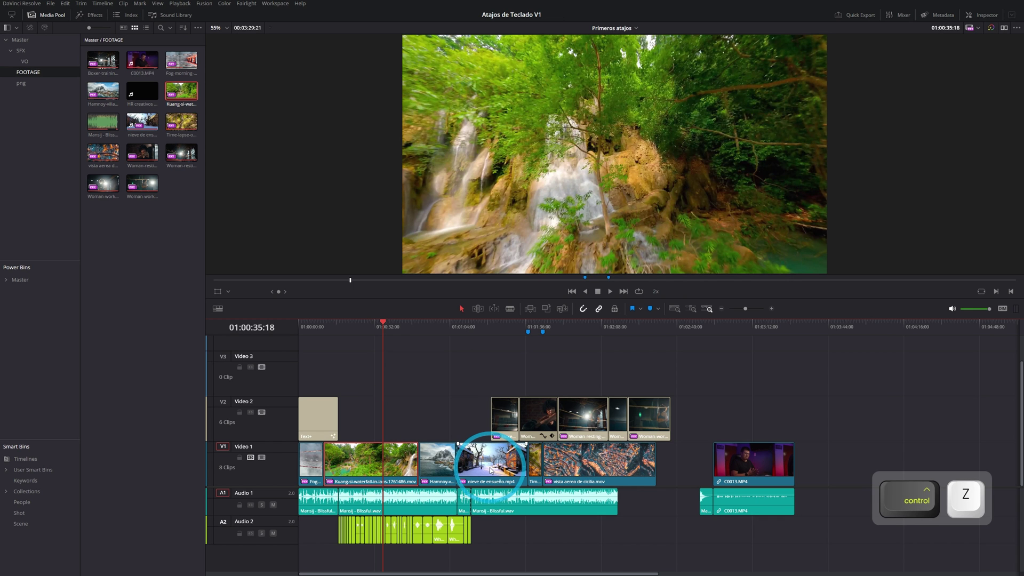
key("ctrl+shift")
key("ctrl+shift+z")
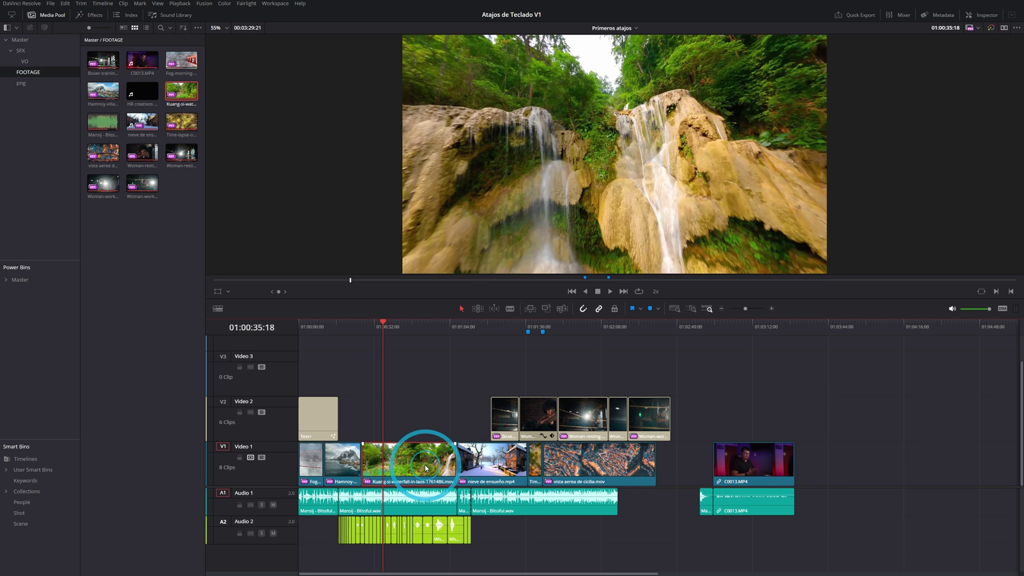
Test ripple-deleting the waterfall clip and shortening it with a ripple edit, undoing each change and clearing the selection
key("Delete")
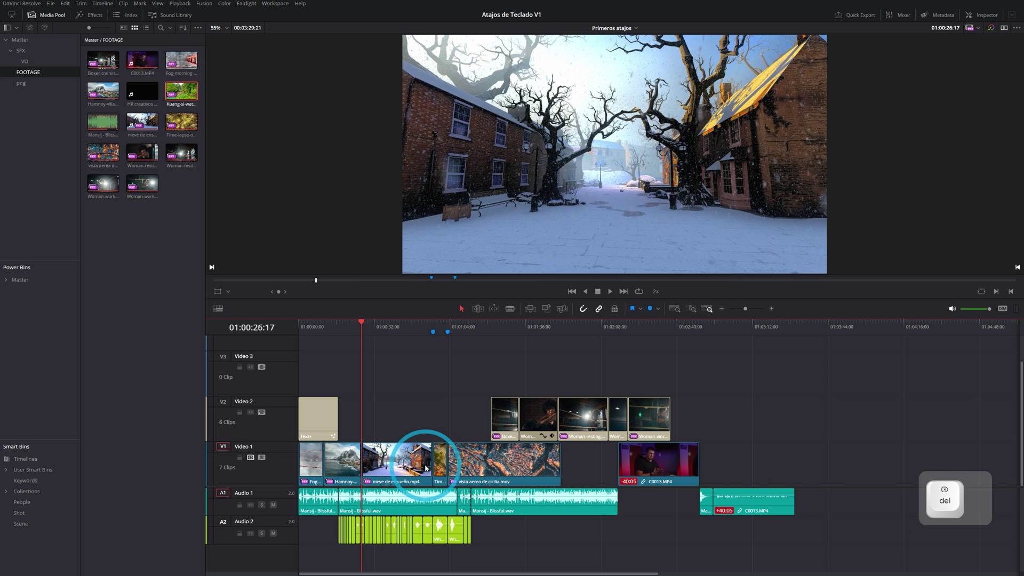
key("ctrl+z")
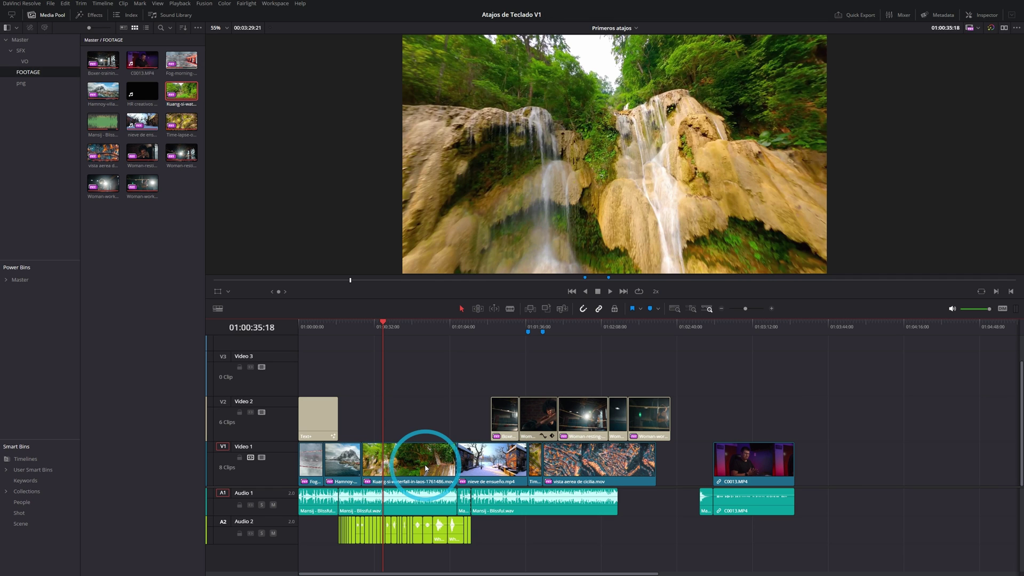
key("ctrl+shift+x")
key("ctrl+z")
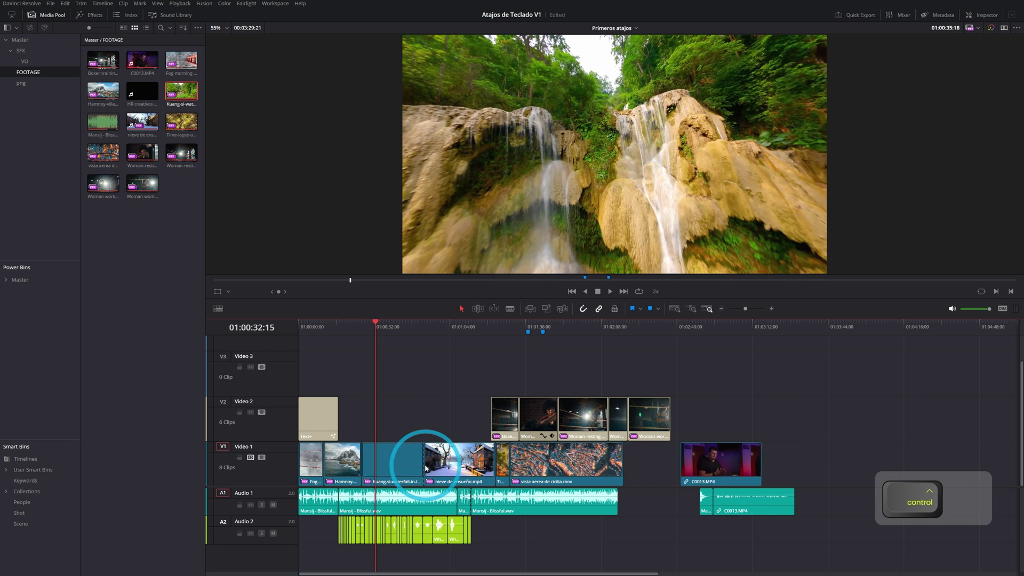
key("ctrl+z")
left_click(408, 411)
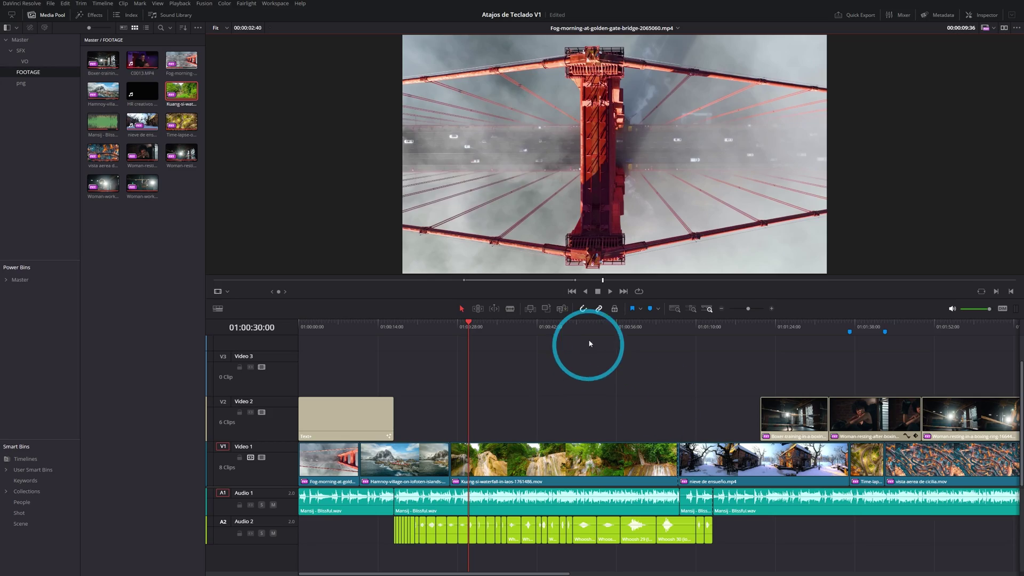
Place the playhead inside the waterfall clip, mute the monitoring audio and check playback from there
left_click(535, 327)
left_click(527, 389)
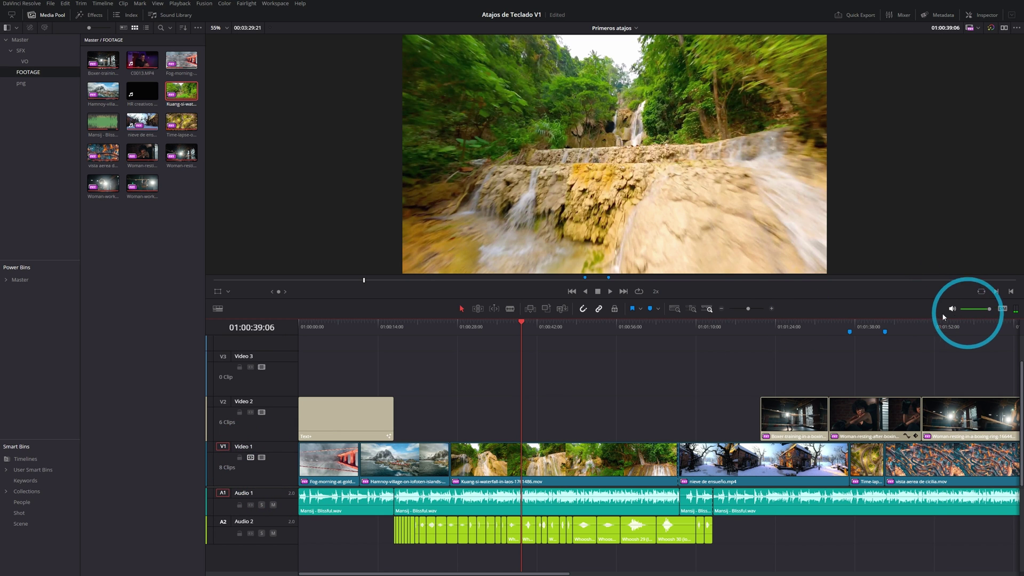
key("space")
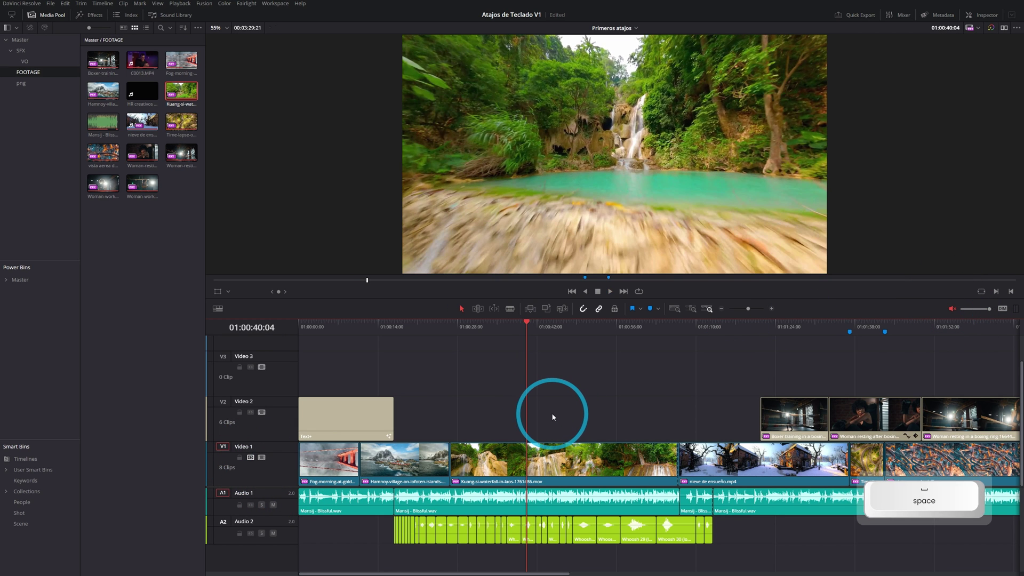
Shuttle playback backward and forward over the waterfall clip with repeated stops, finishing at 01:00:40:12
key("j")
key("k")
key("l")
key("k")
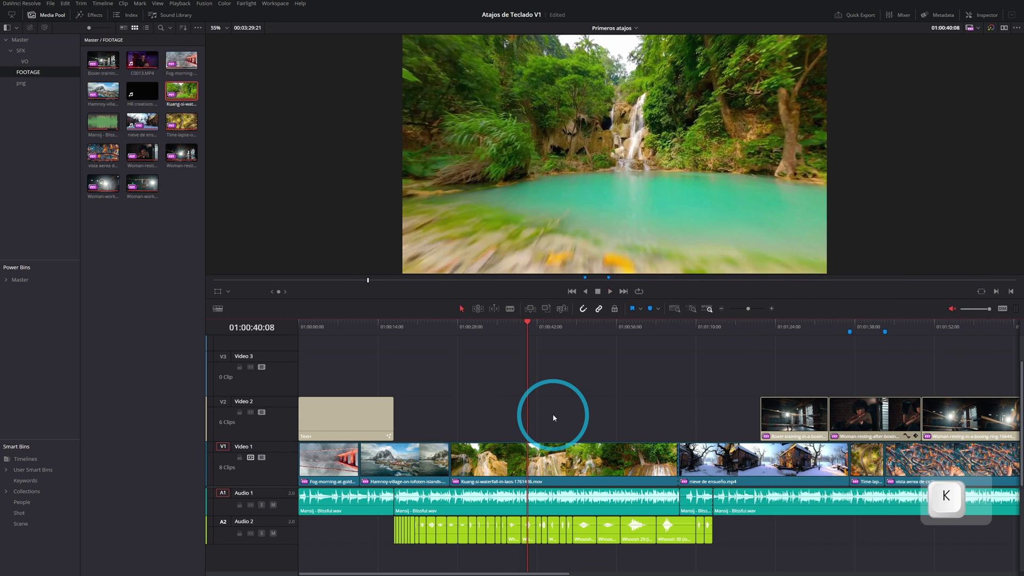
key("l")
key("l")
key("k")
key("j")
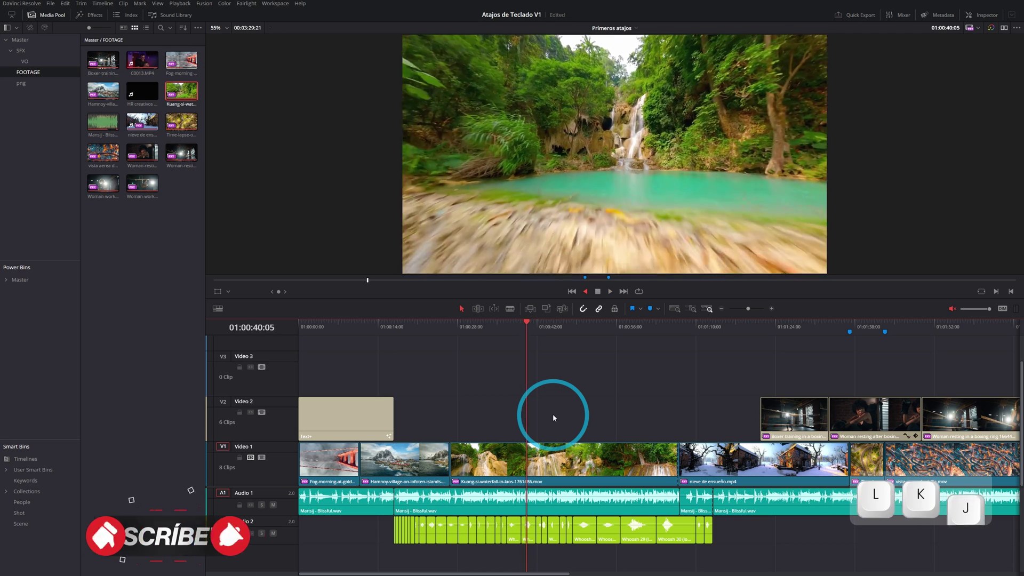
key("k")
key("l")
key("k")
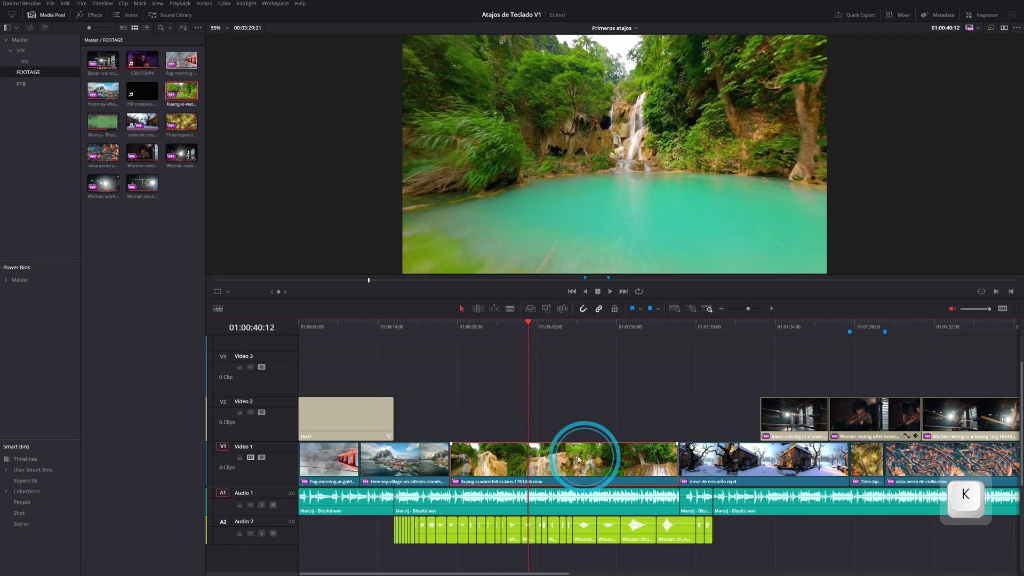
Try shortening the waterfall clip from its end in Selection mode, and undo the trim
left_click(629, 459)
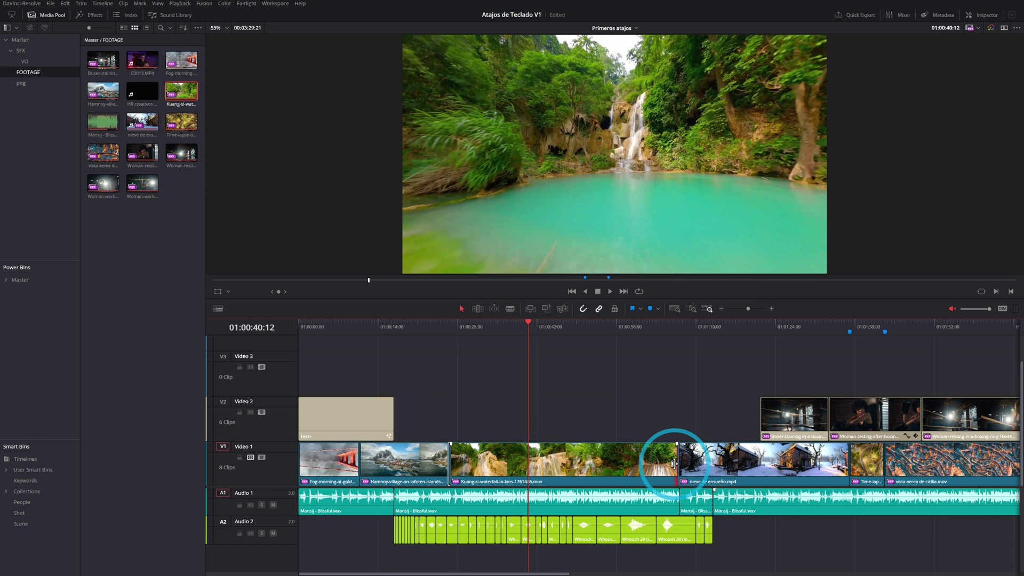
left_click_drag(673, 463, 582, 467)
key("ctrl+z")
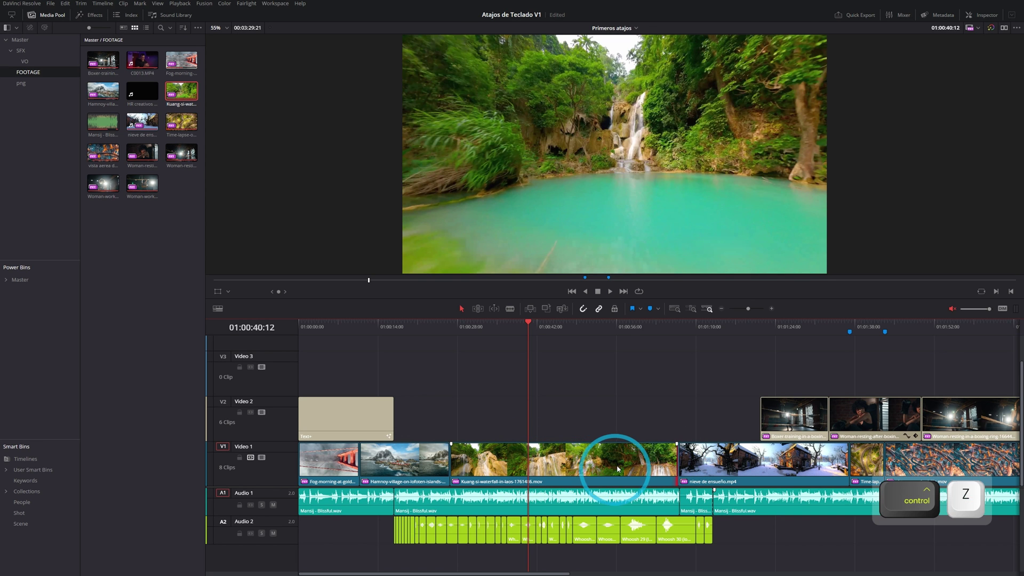
In Trim Edit mode, test a ripple trim on the waterfall clip's end, and extend that edit point to the playhead at 01:00:40:12
key("t")
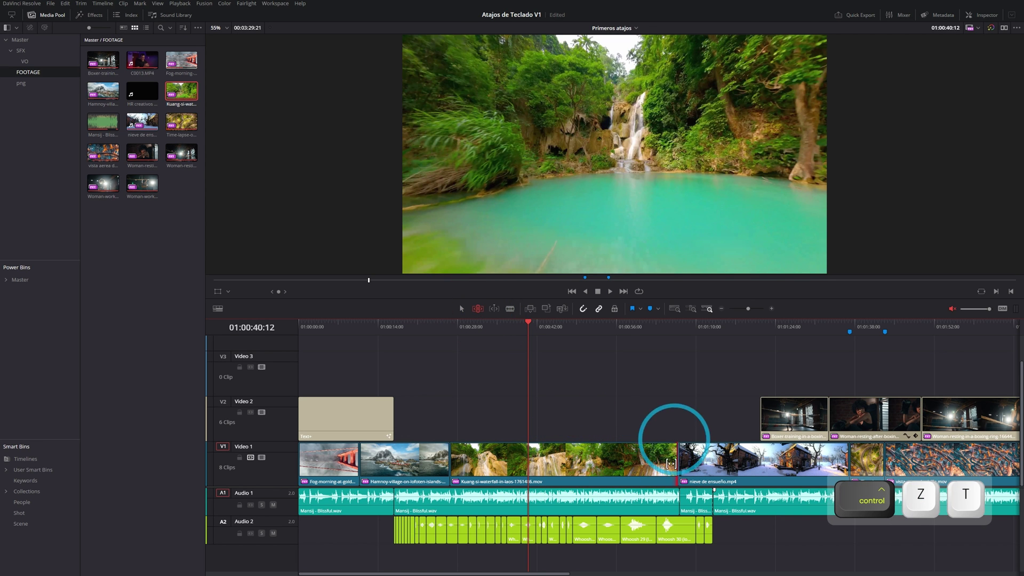
mouse_move(671, 463)
left_mouse_down()
mouse_move(538, 462)
mouse_move(676, 461)
left_mouse_up()
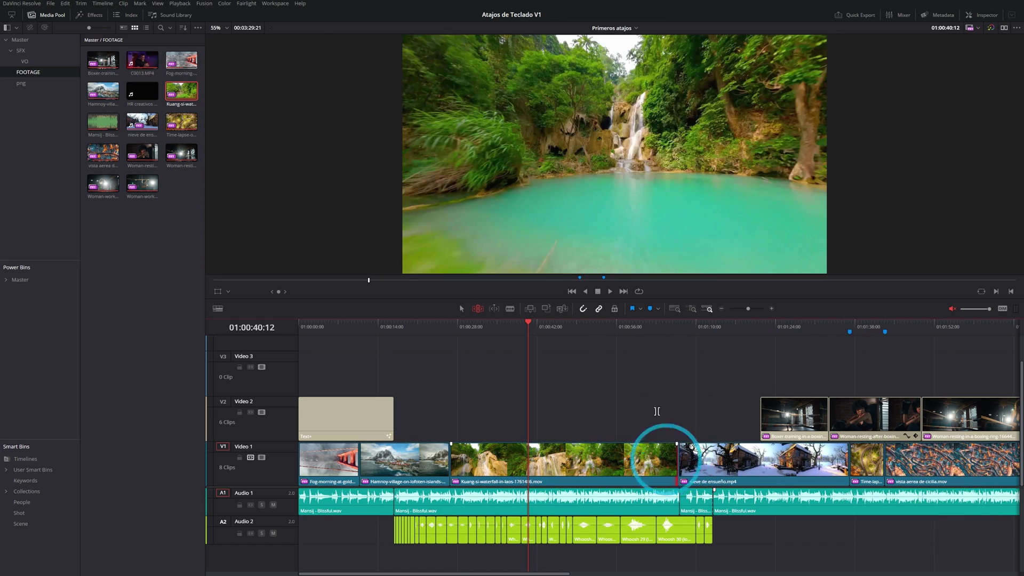
left_click(657, 411)
left_click(673, 460)
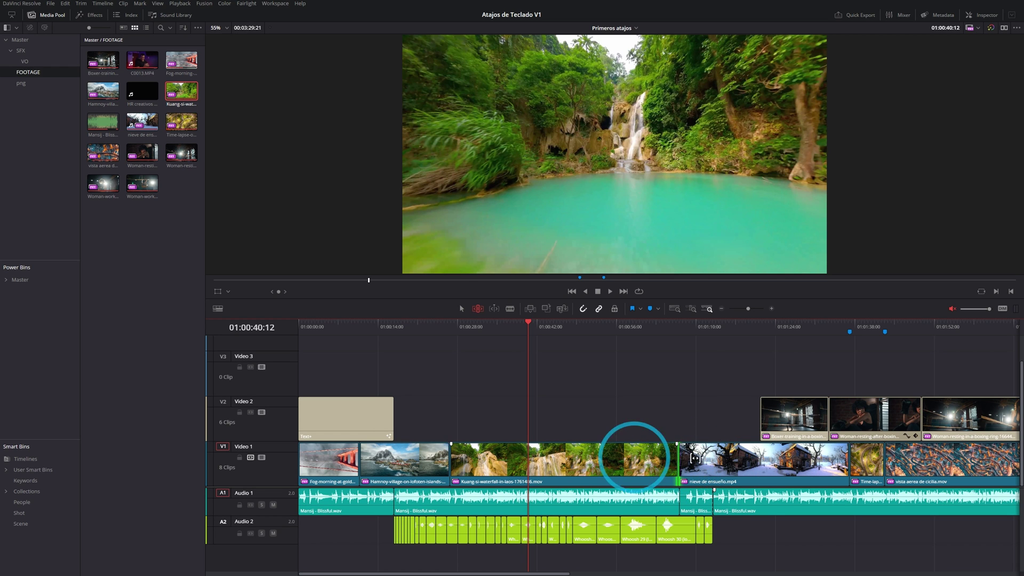
left_click(674, 463)
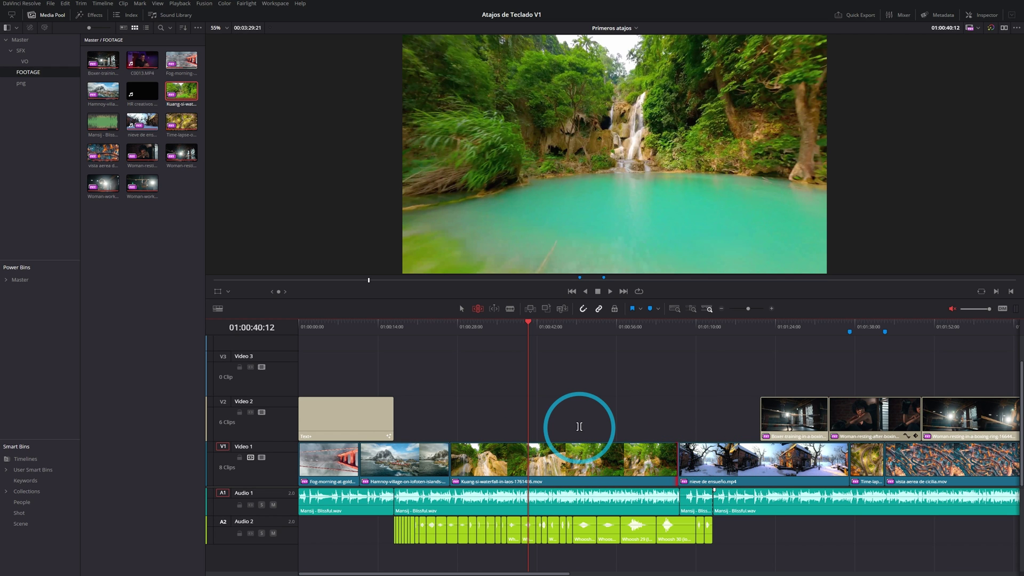
key("e")
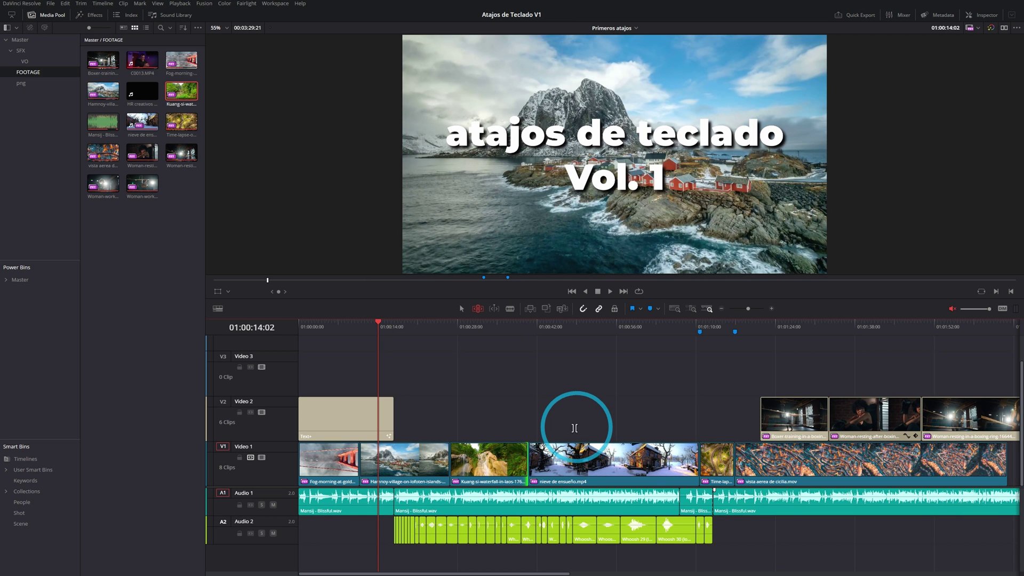
Undo the extended edit, and ripple trim the waterfall clip's start to the playhead after playing up to 01:00:40:11
key("ctrl+z")
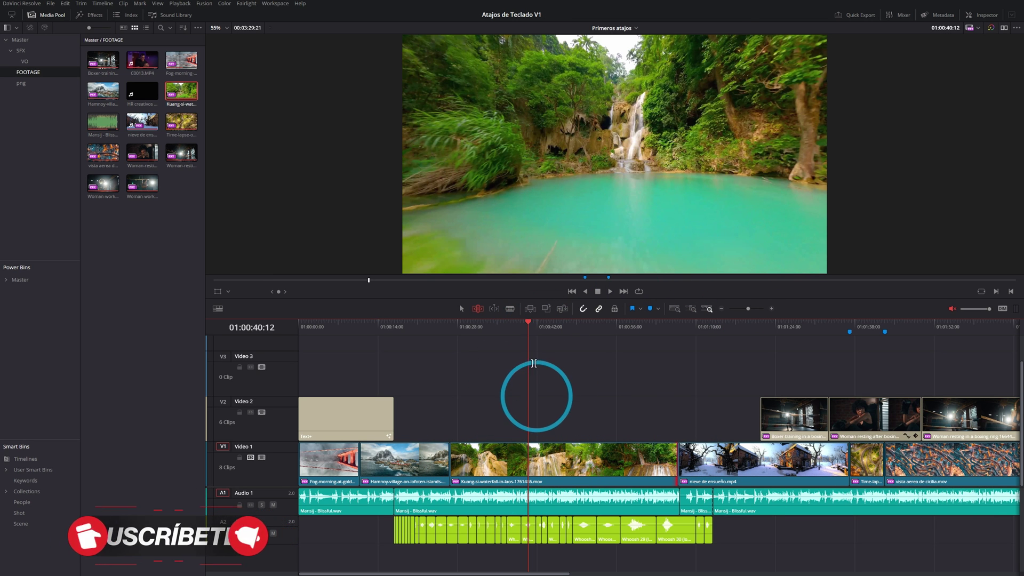
left_click_drag(527, 324, 505, 328)
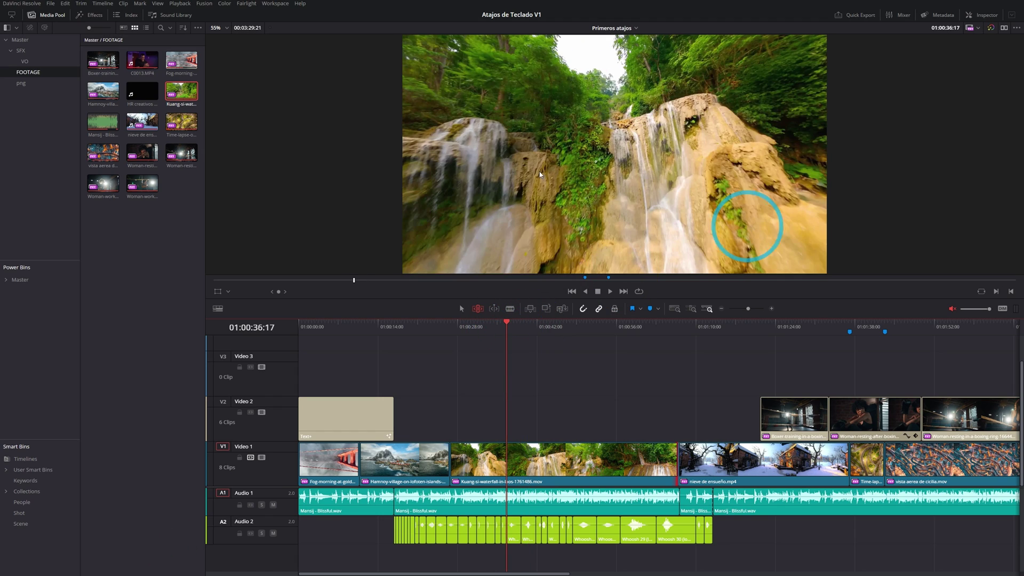
key("l")
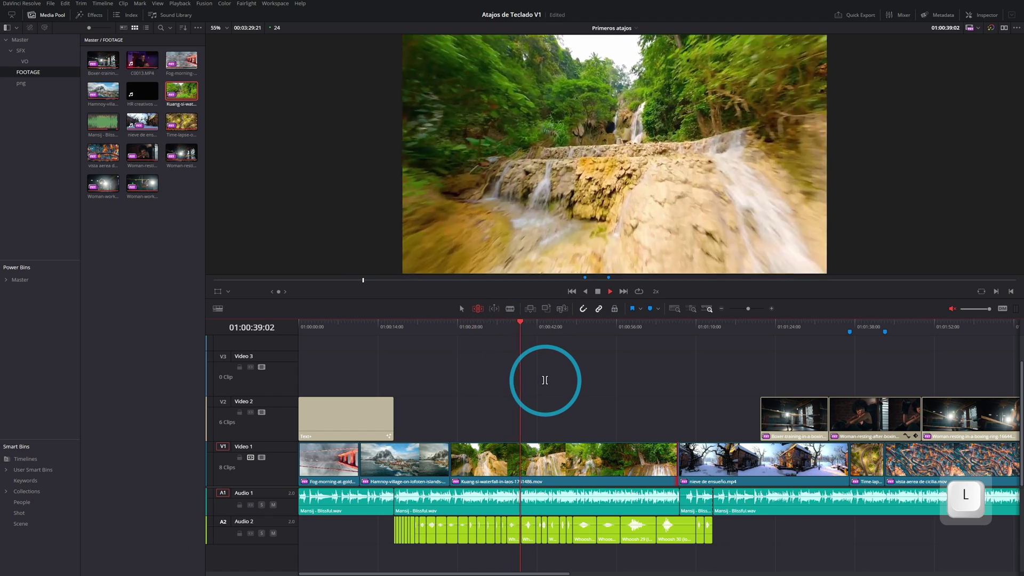
key("k")
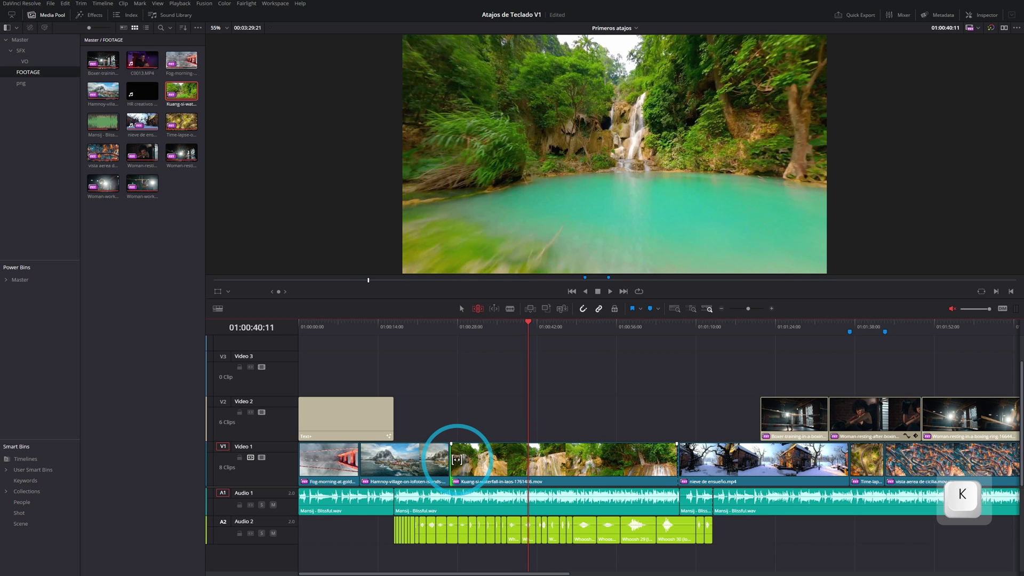
key("ctrl+shift+bracketleft")
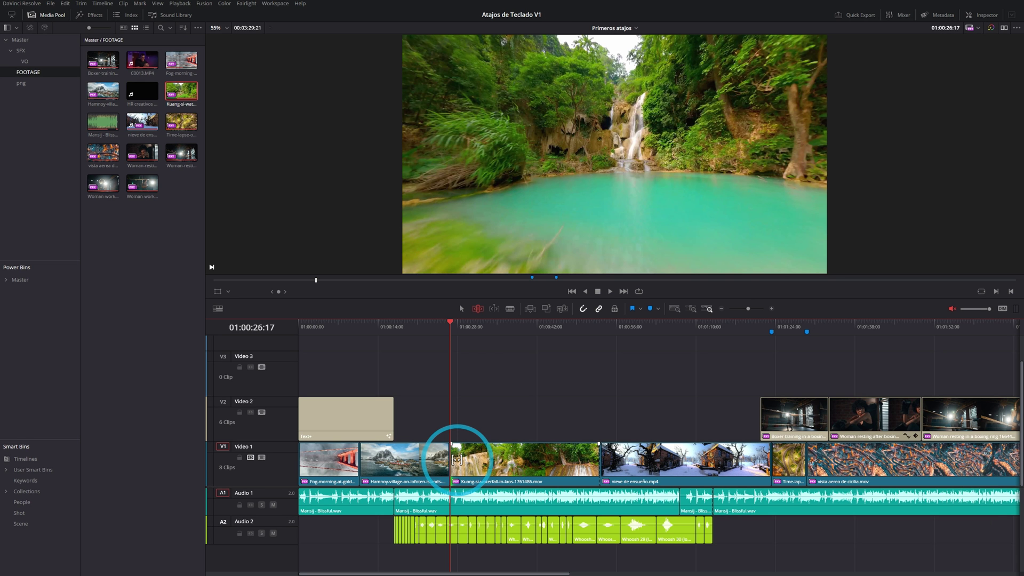
Play across the cut from the Hamnoy village clip into the waterfall clip, and return to Selection mode
left_click(436, 323)
key("space")
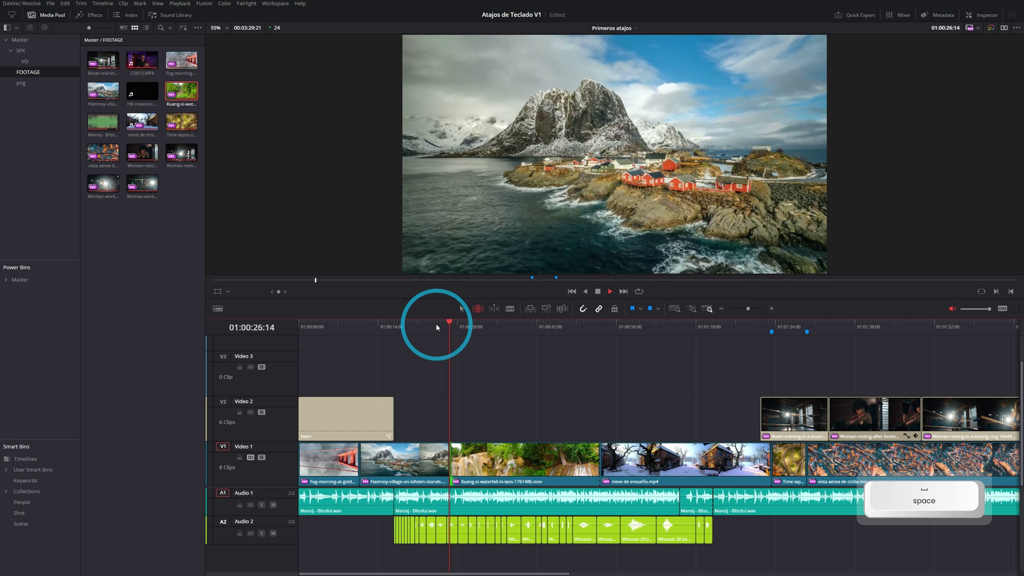
left_click(495, 417)
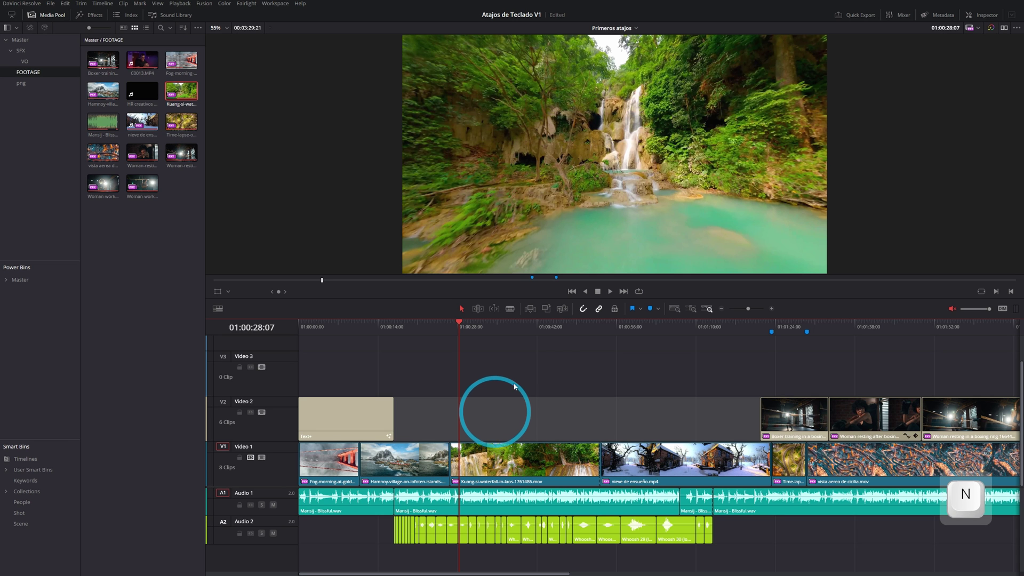
key("shift+backslash")
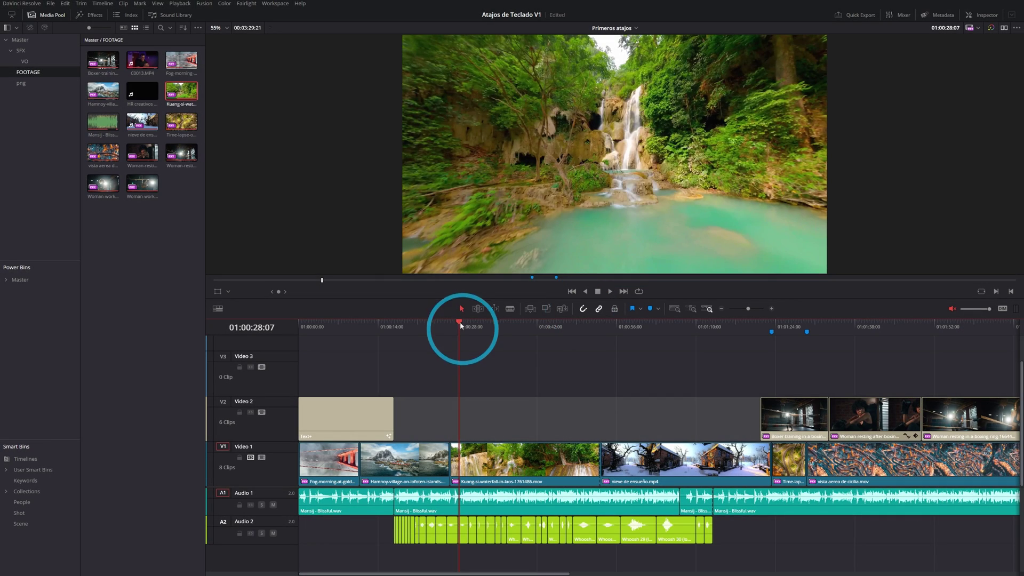
With snapping on, move the waterfall clip along Video 1 toward the snow clip
scroll(521, 462, "up", 5)
left_click_drag(521, 462, 503, 418)
left_click_drag(651, 419, 640, 467)
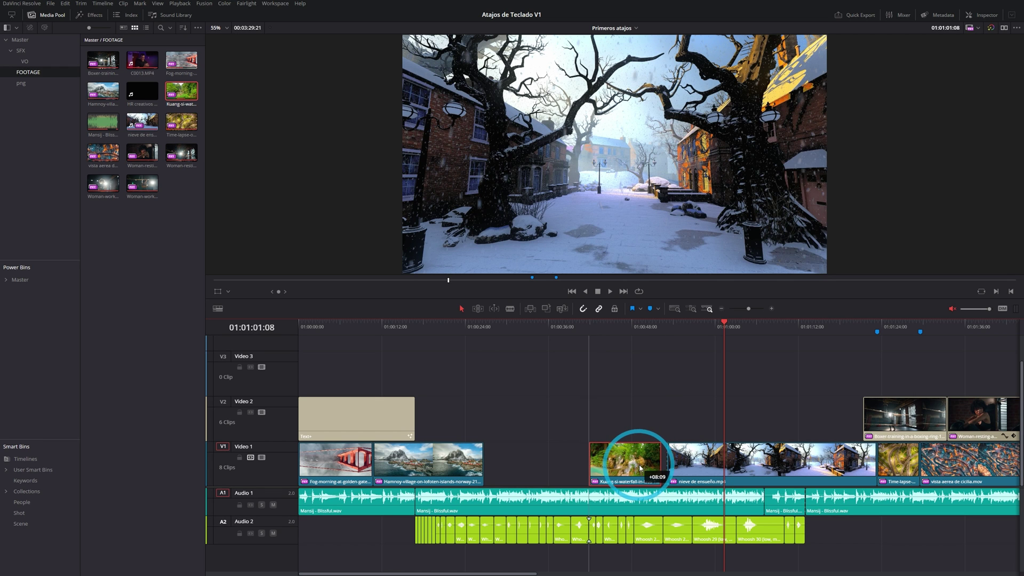
Turn snapping off and position the waterfall clip freely on Video 1, leaving a small gap before the snow clip
key("n")
scroll(659, 469, "up", 5)
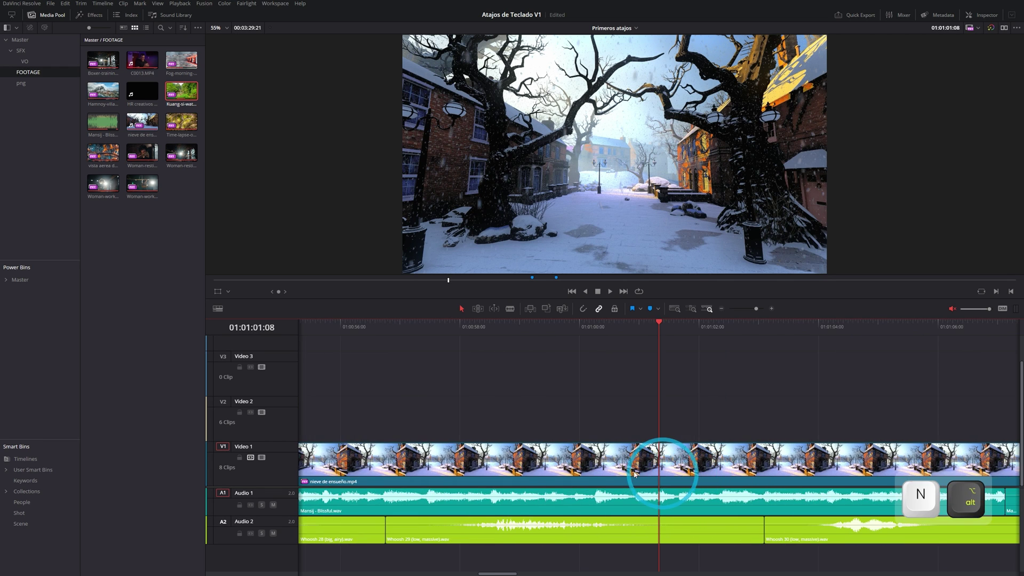
scroll(660, 468, "down", 2)
left_click_drag(376, 464, 385, 464)
scroll(551, 412, "left", 3)
mouse_move(537, 464)
left_mouse_down()
mouse_move(524, 462)
mouse_move(560, 456)
mouse_move(520, 458)
left_mouse_up()
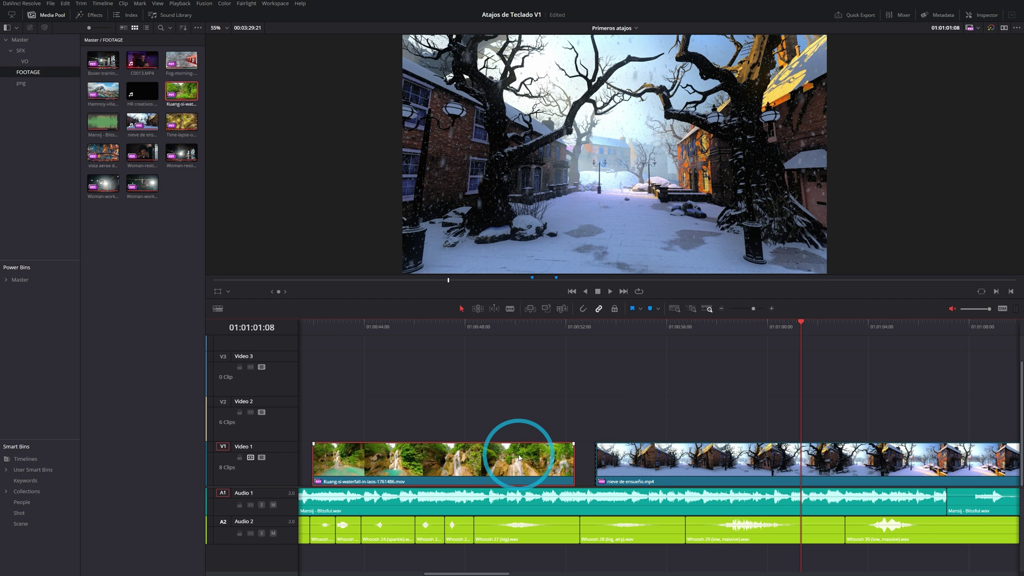
left_click_drag(520, 457, 530, 459)
Play across the small gap between the waterfall clip and the snow clip to check it
left_click(593, 416)
scroll(642, 458, "up", 3, "alt")
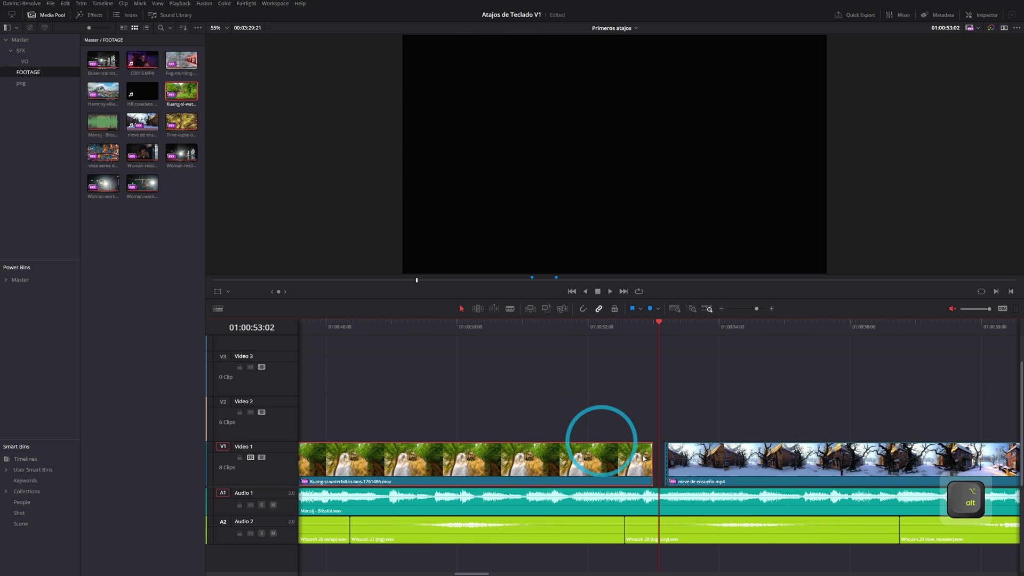
left_click(589, 325)
key("space")
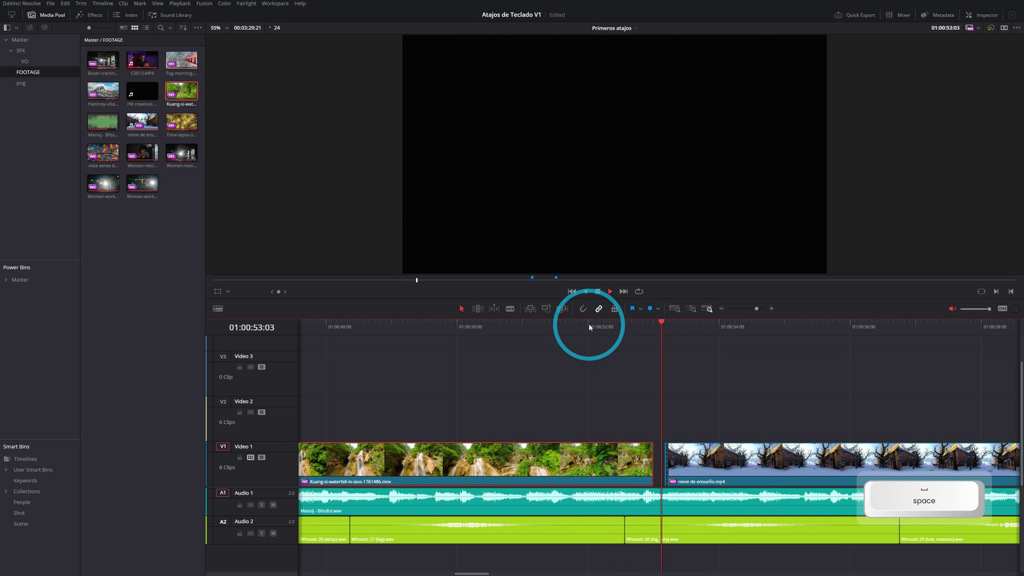
Turn snapping back on, attach the waterfall clip to the snow clip's start, and play across the join
scroll(553, 447, "down", 6)
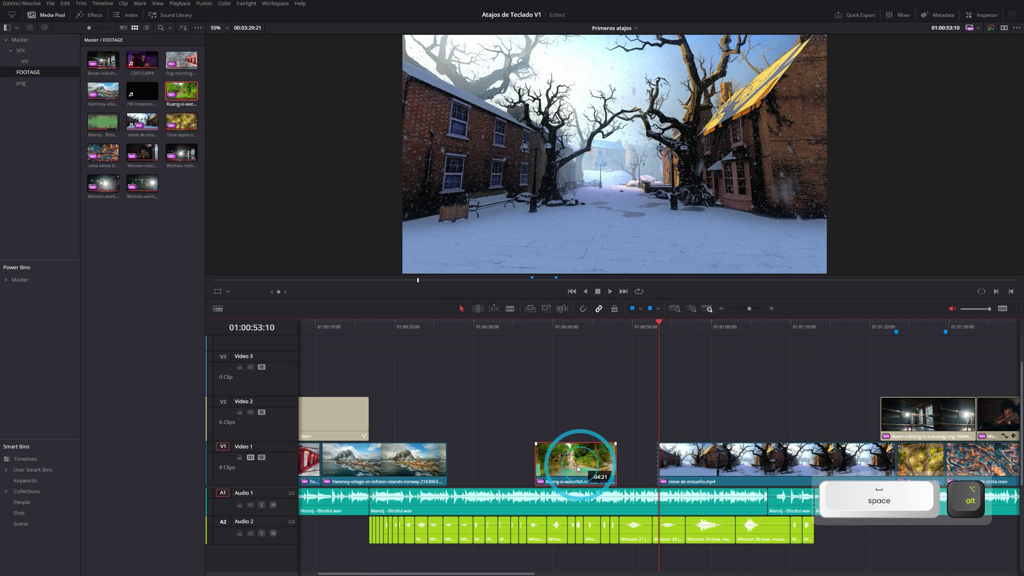
key("n")
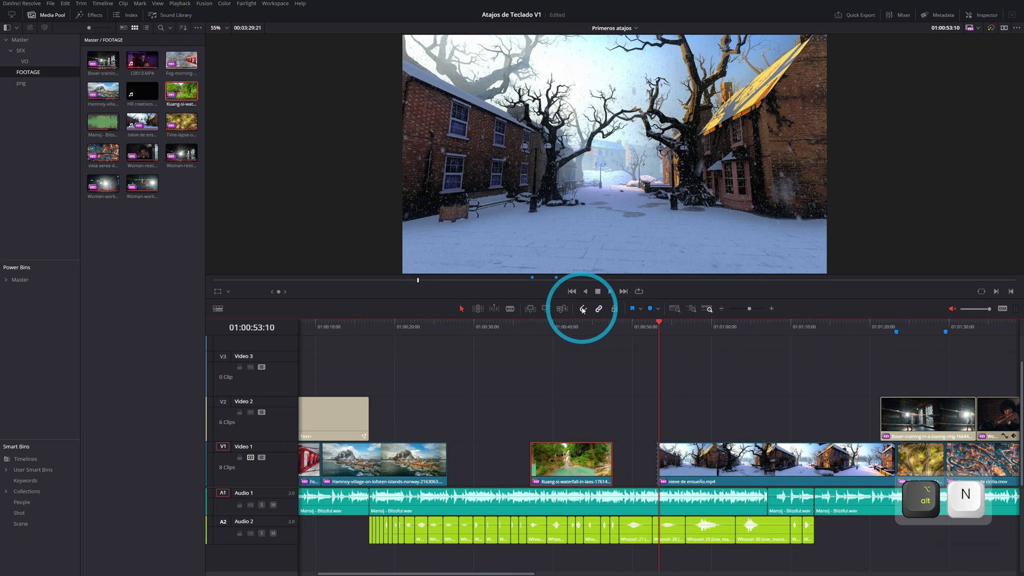
left_click_drag(568, 461, 613, 460)
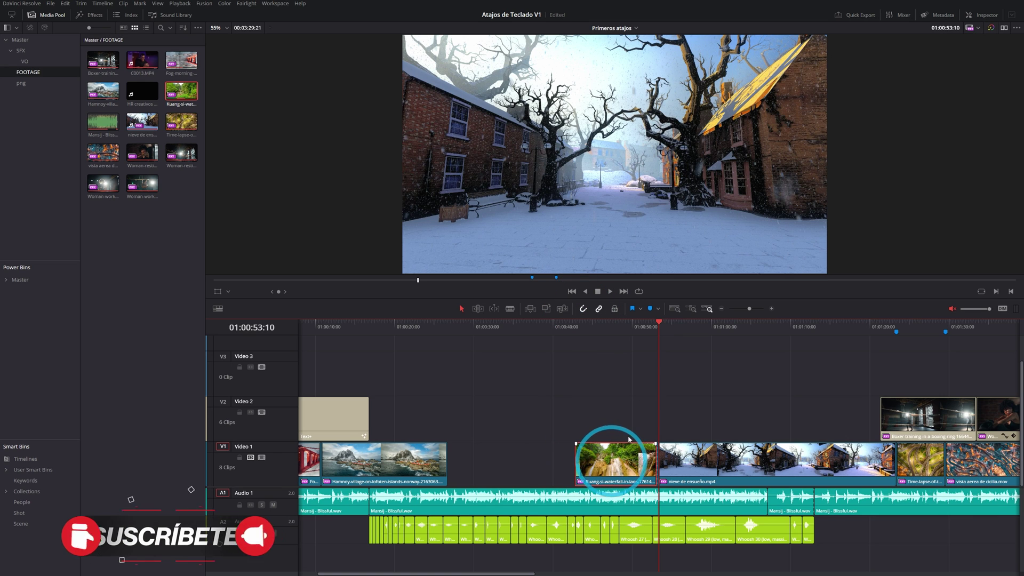
left_click(643, 322)
key("space")
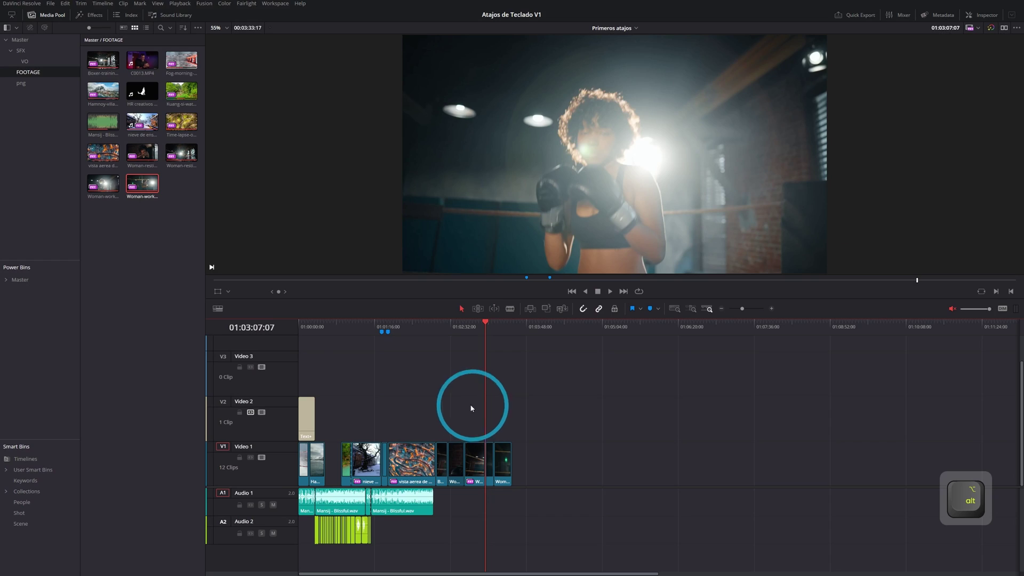
Append the HR creativos clip at the end of the timeline, and cut it out again
left_click(133, 94)
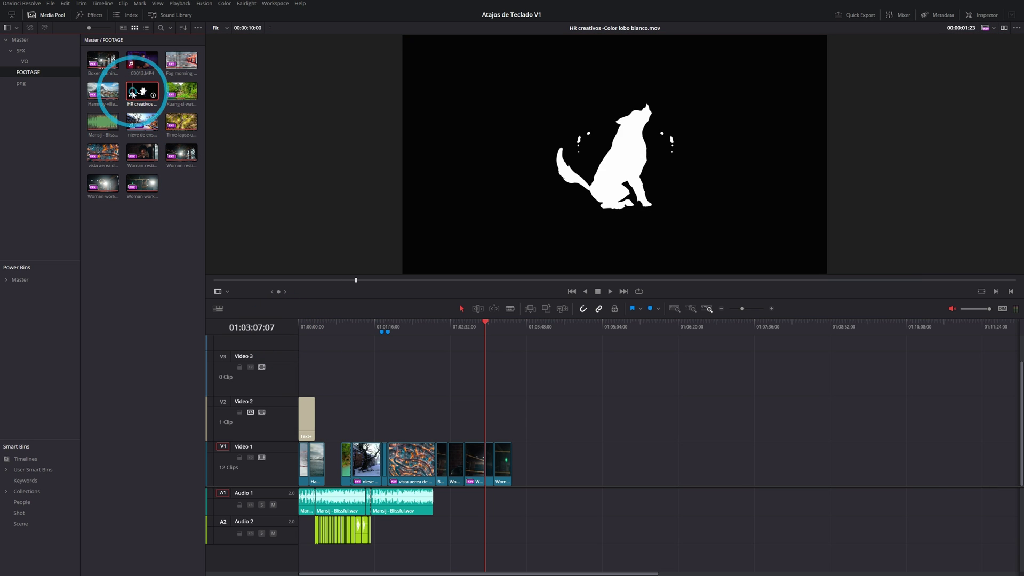
key("shift+F12")
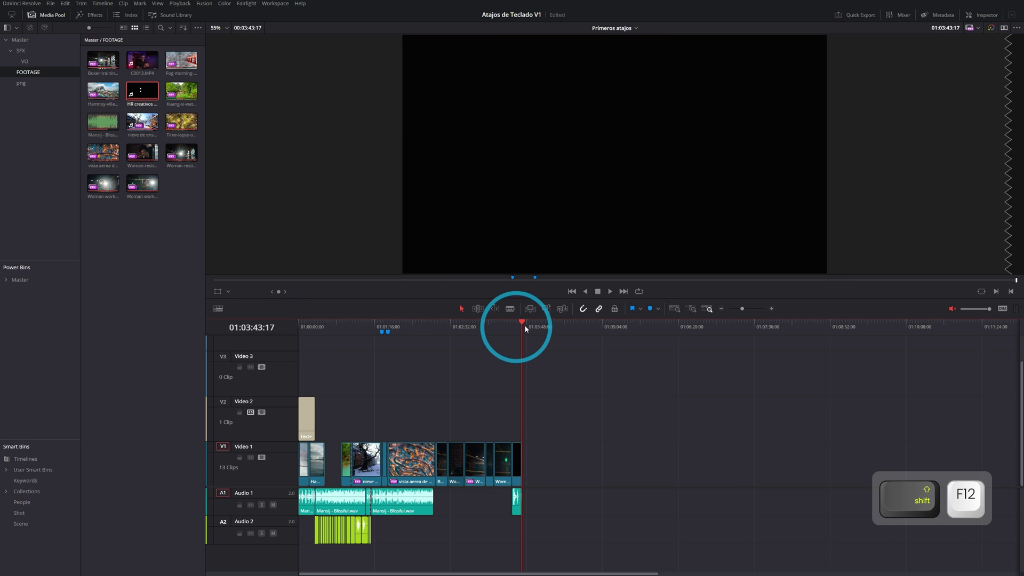
left_click(515, 378)
left_click(516, 462)
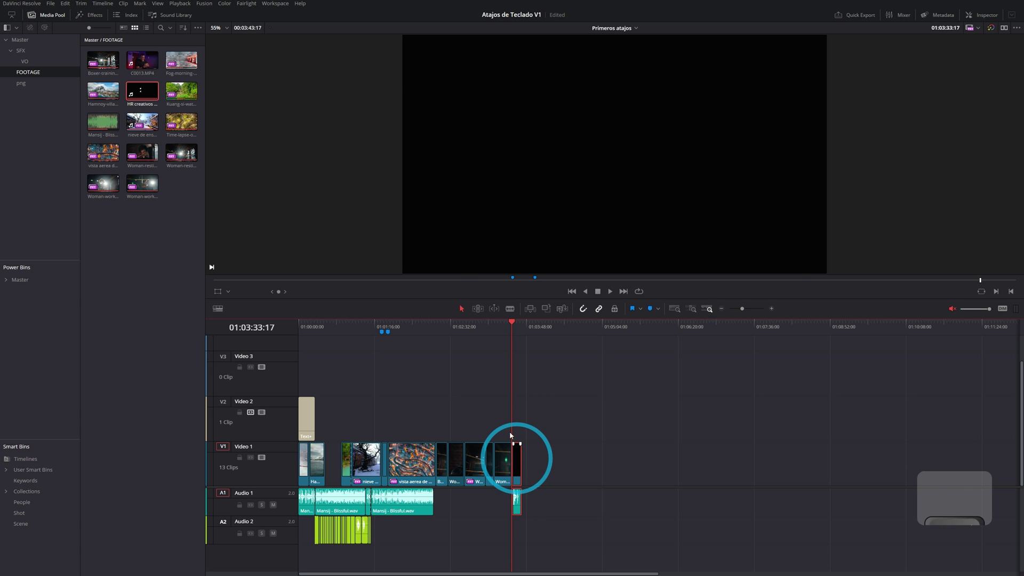
key("ctrl+x")
With the playhead at 01:00:16:20, append the HR creativos clip from the media pool to the timeline's end
left_click_drag(511, 325, 315, 357)
left_click(141, 96)
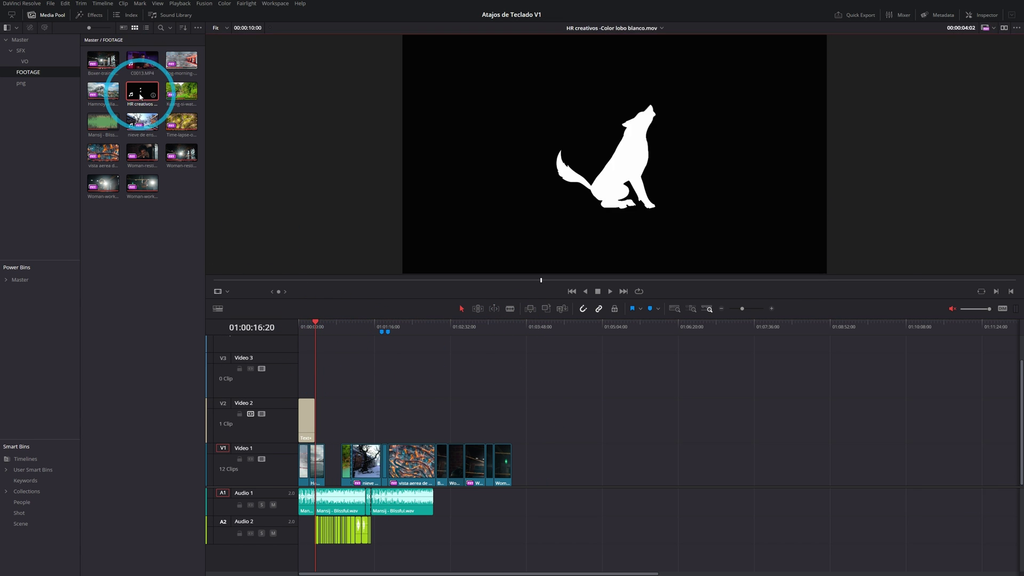
key("shift+F11")
key("ctrl+z")
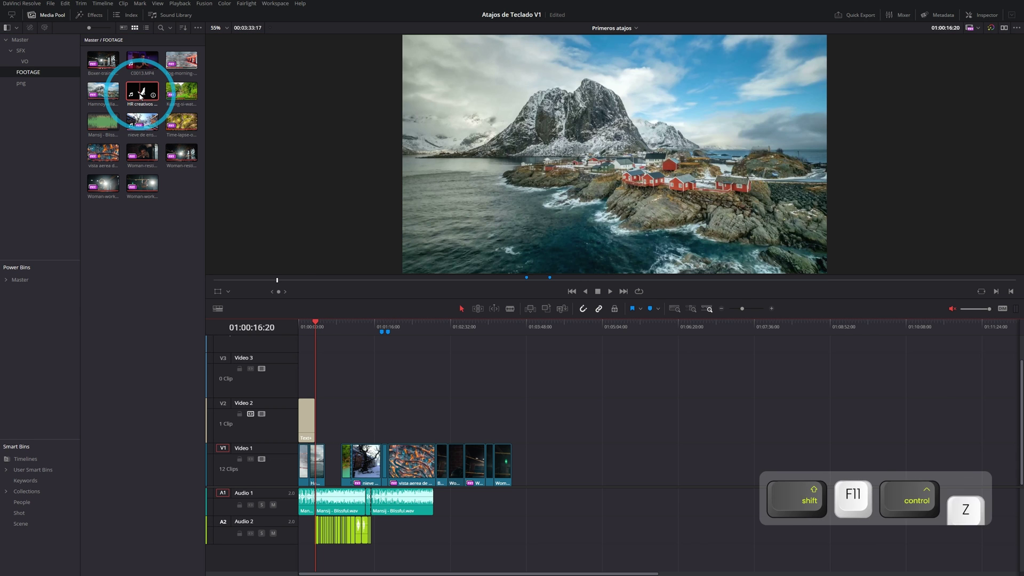
left_click(140, 96)
key("shift+F12")
Place the playhead inside the boxer training clip at 01:02:25:14 and switch to Trim Edit mode
scroll(564, 482, "up", 4)
left_click_drag(621, 322, 647, 357)
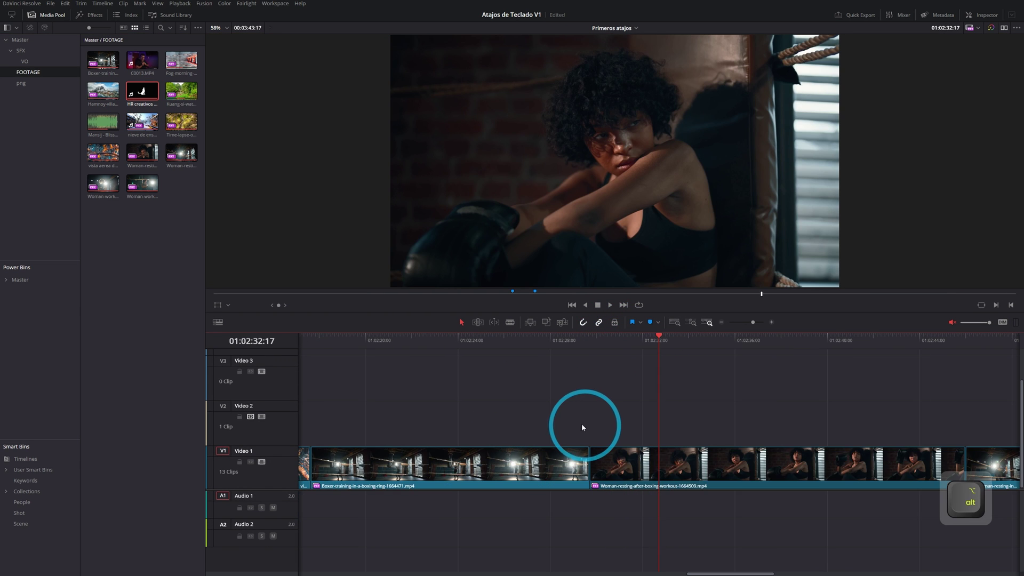
scroll(582, 427, "down", 4)
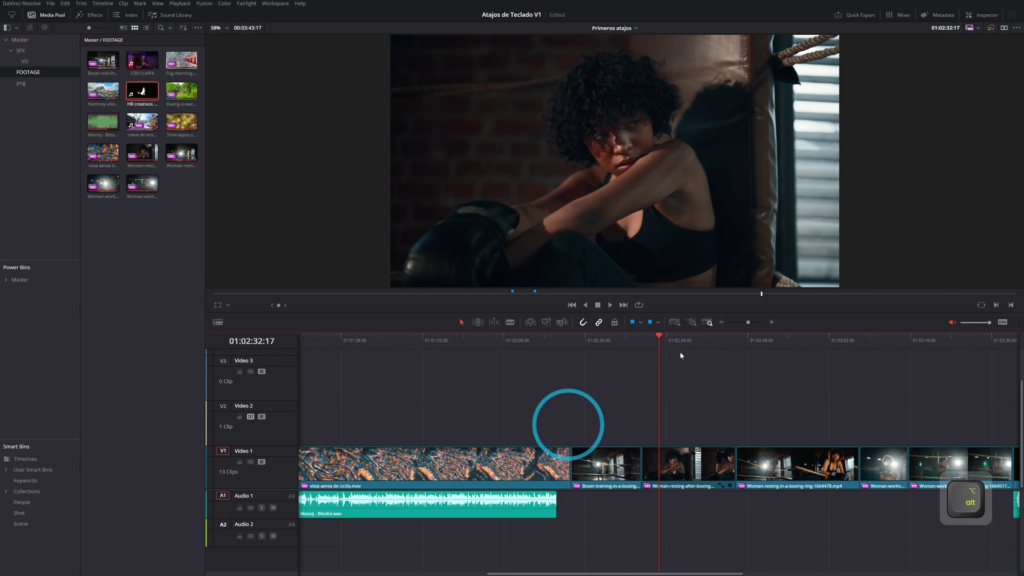
left_click_drag(660, 344, 618, 385)
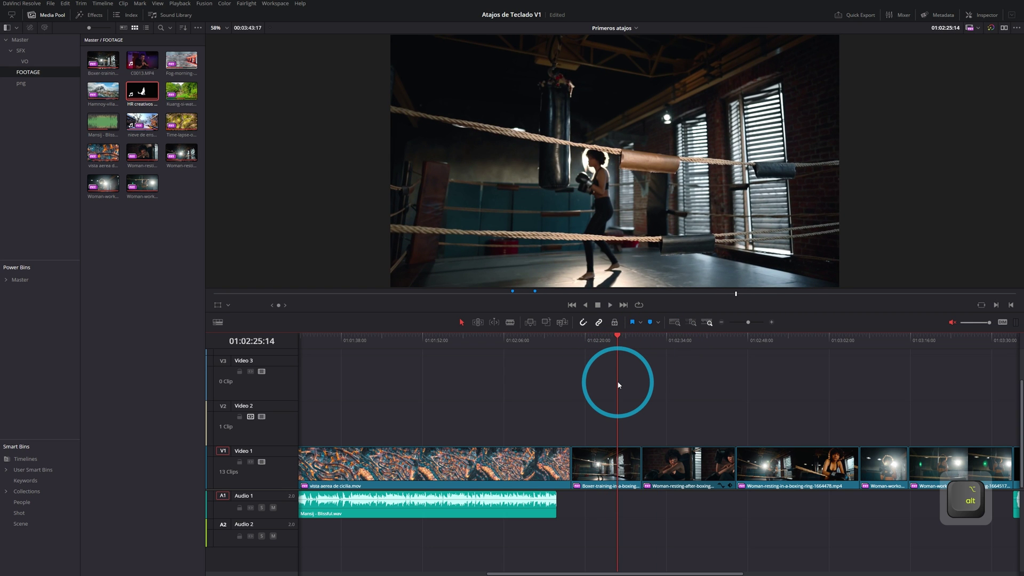
key("t")
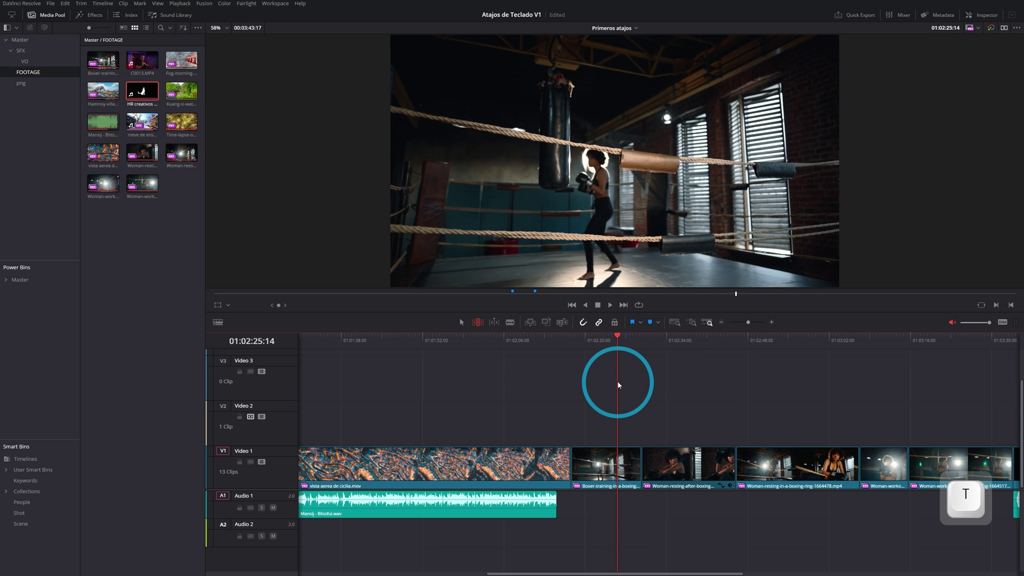
Move the playhead to the boxer training clip's start at 01:02:17:15, and ripple trim that start in Dynamic Trim mode
key("w")
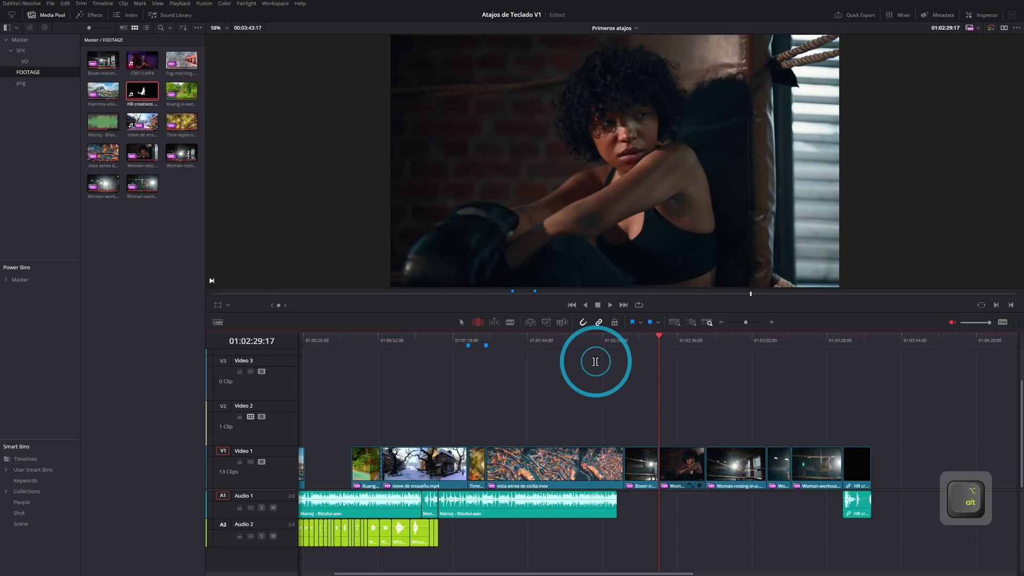
scroll(595, 361, "up", 5)
left_click_drag(658, 341, 538, 464)
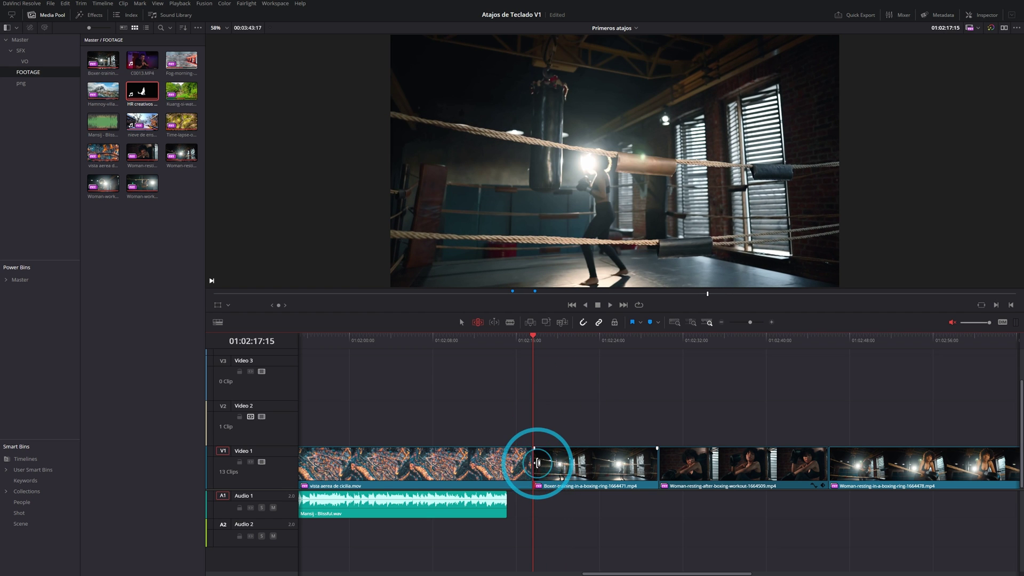
key("t")
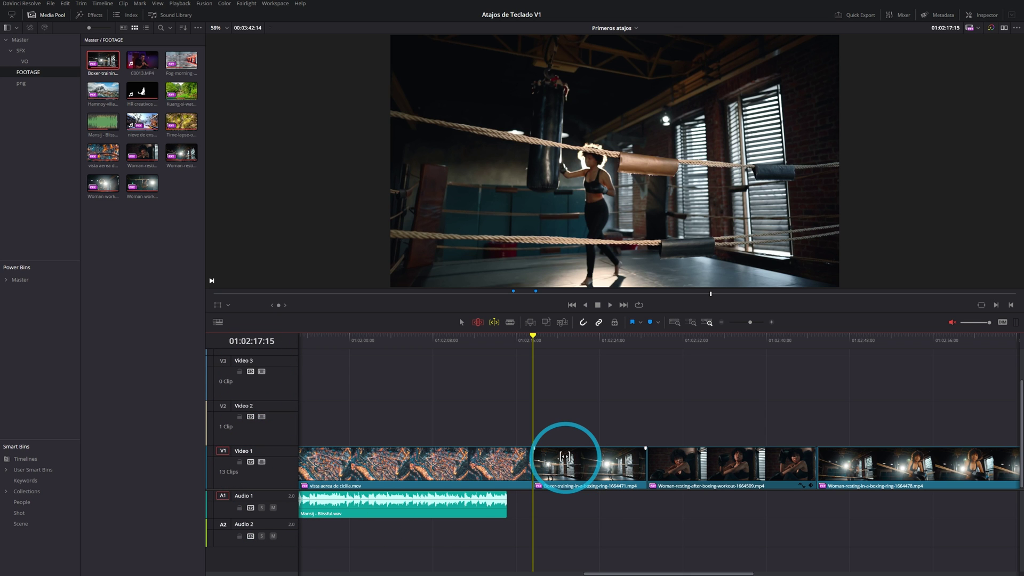
Select the boxer training clip's end and ripple trim it dynamically, inward and back out to about 01:02:23:02
left_click(644, 459)
key("j")
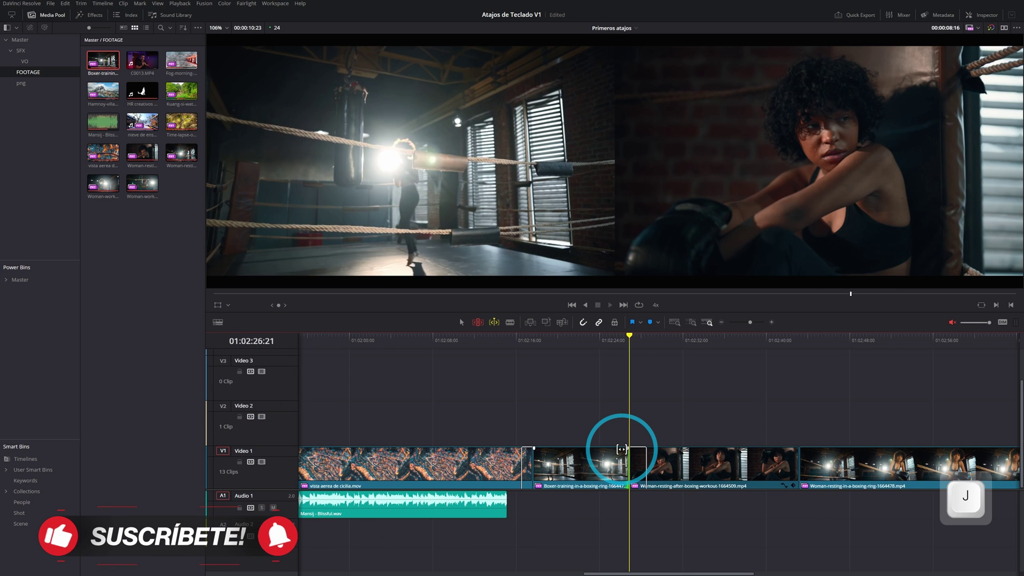
key("k")
key("j")
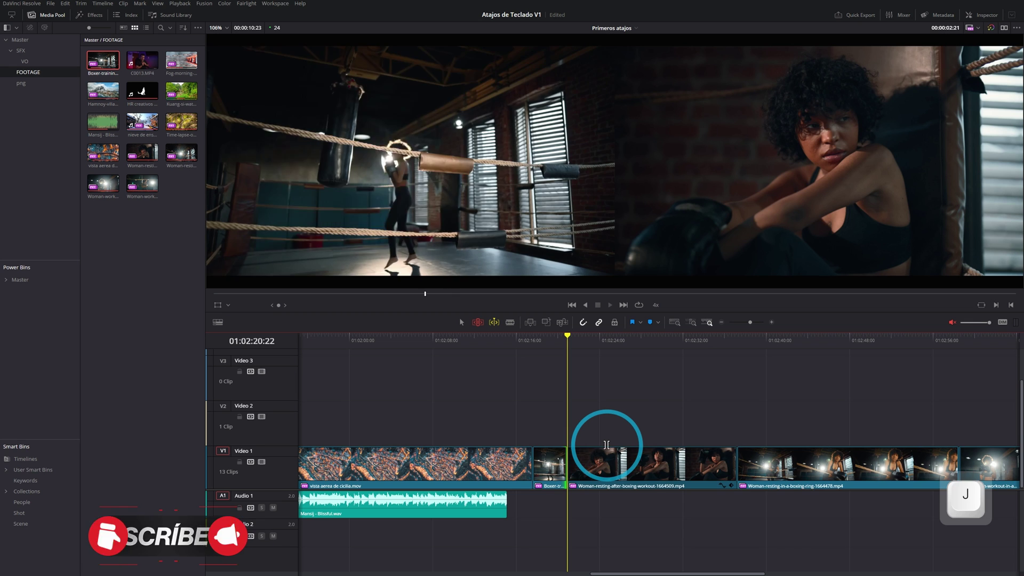
key("k")
key("l")
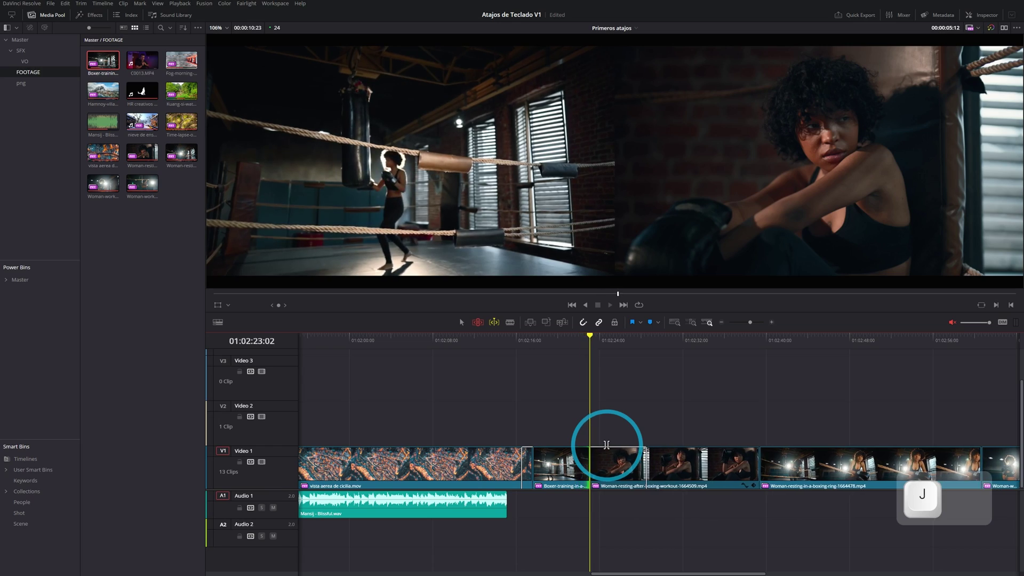
Fine-tune the boxer training clip's end with dynamic ripple trimming in both directions, settling it at about 01:02:19:14
key("j")
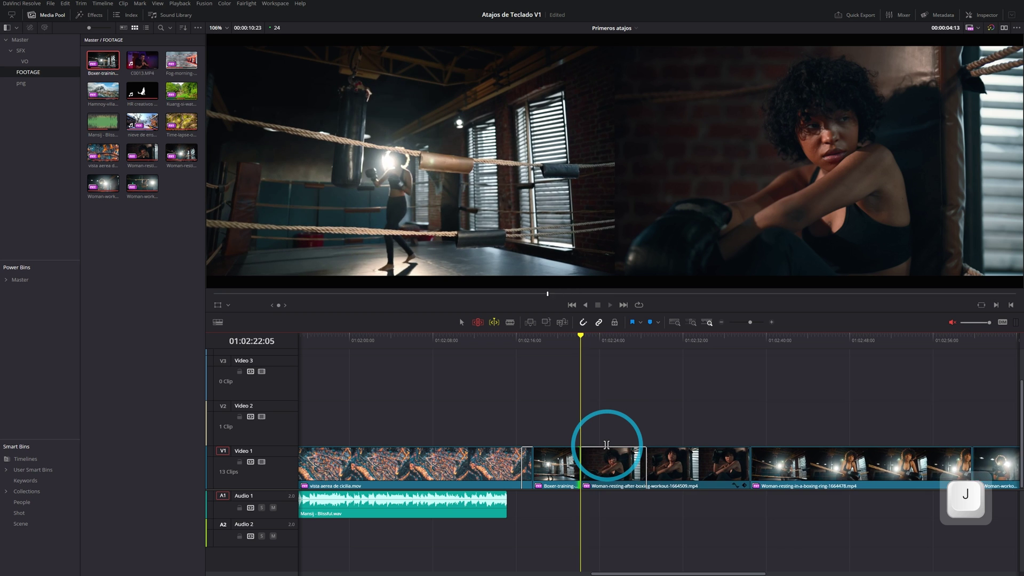
key("l")
key("j")
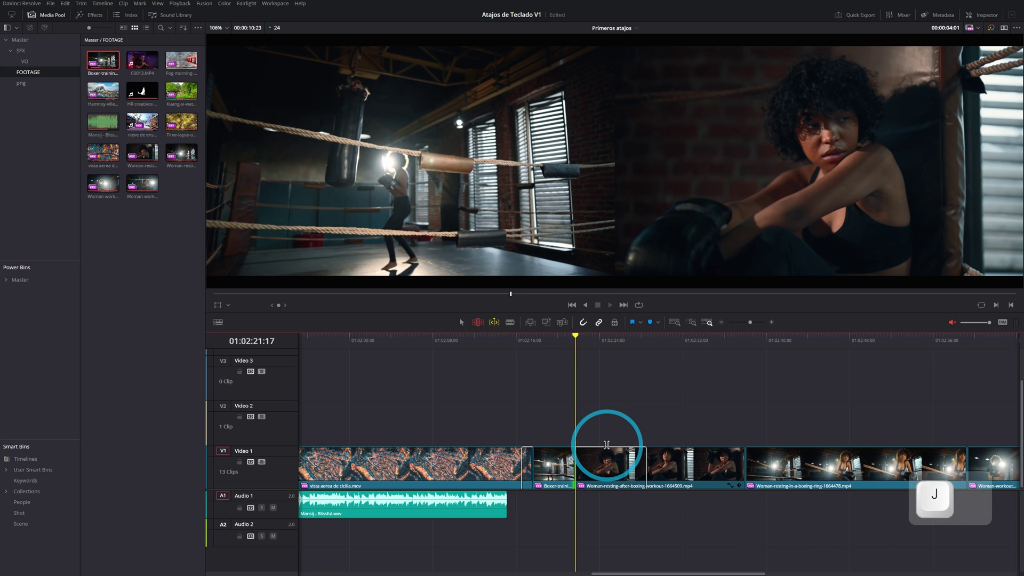
key("l")
key("j")
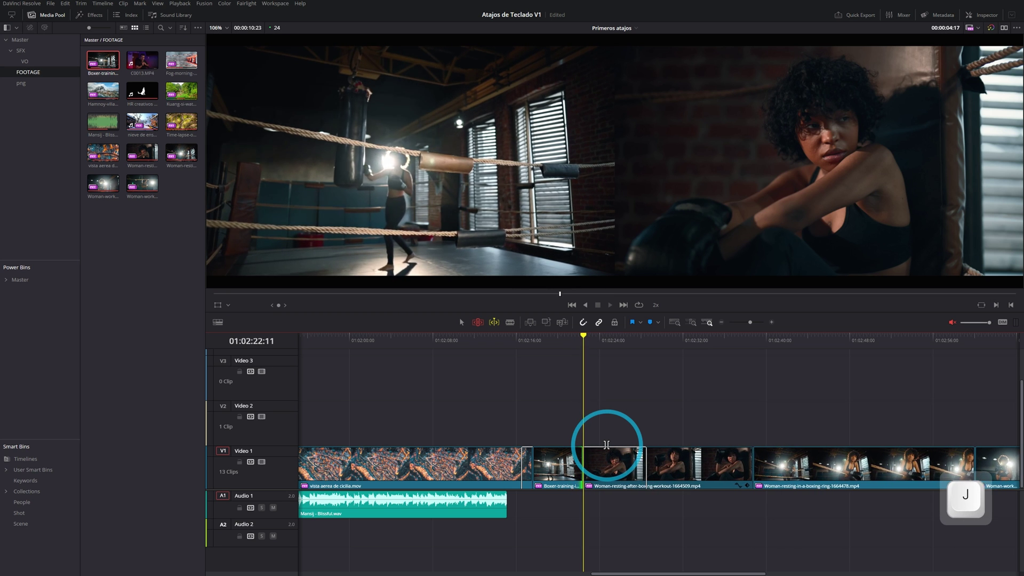
key("j")
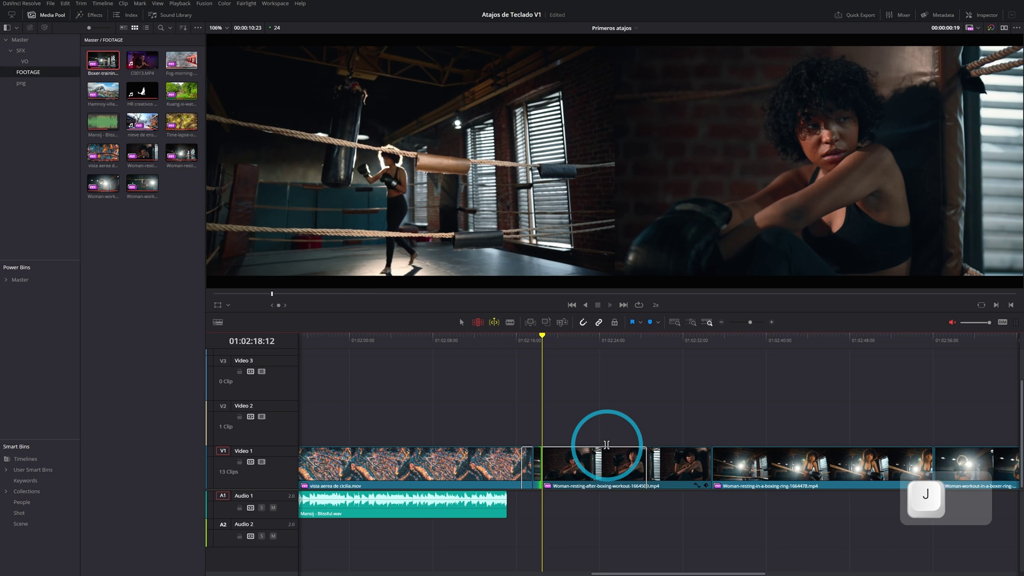
key("l")
key("j")
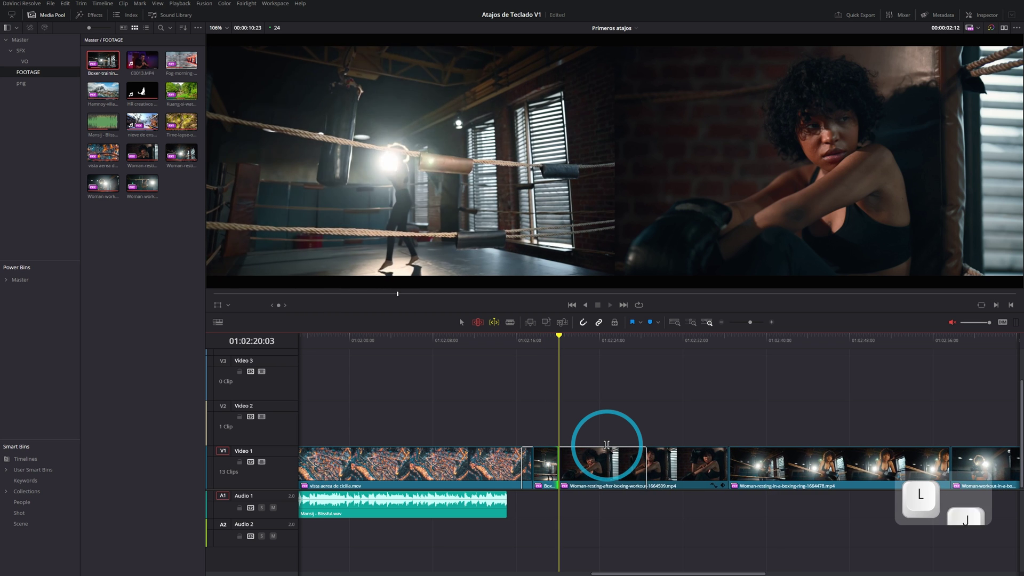
key("l")
key("j")
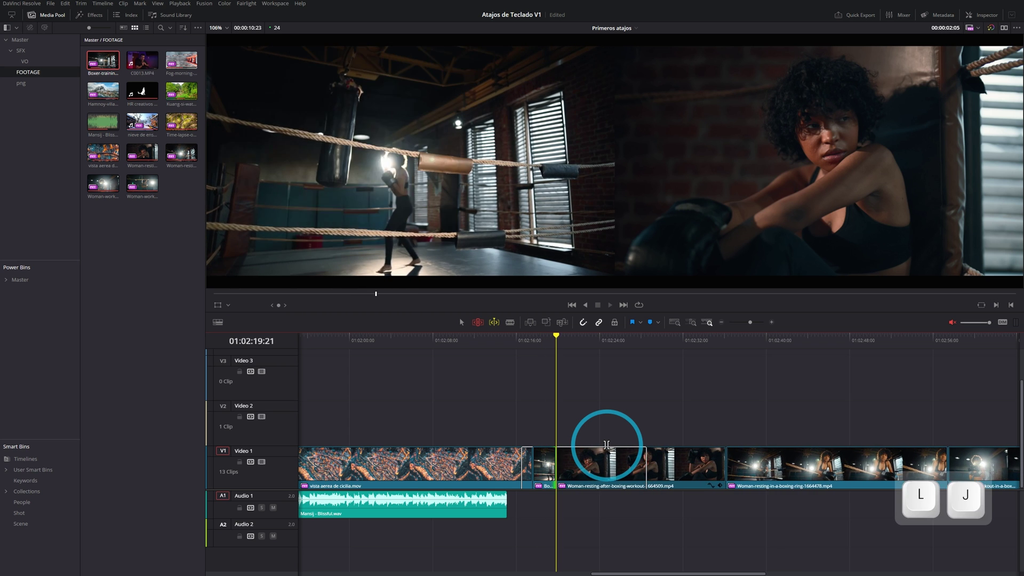
key("l")
key("k")
key("j")
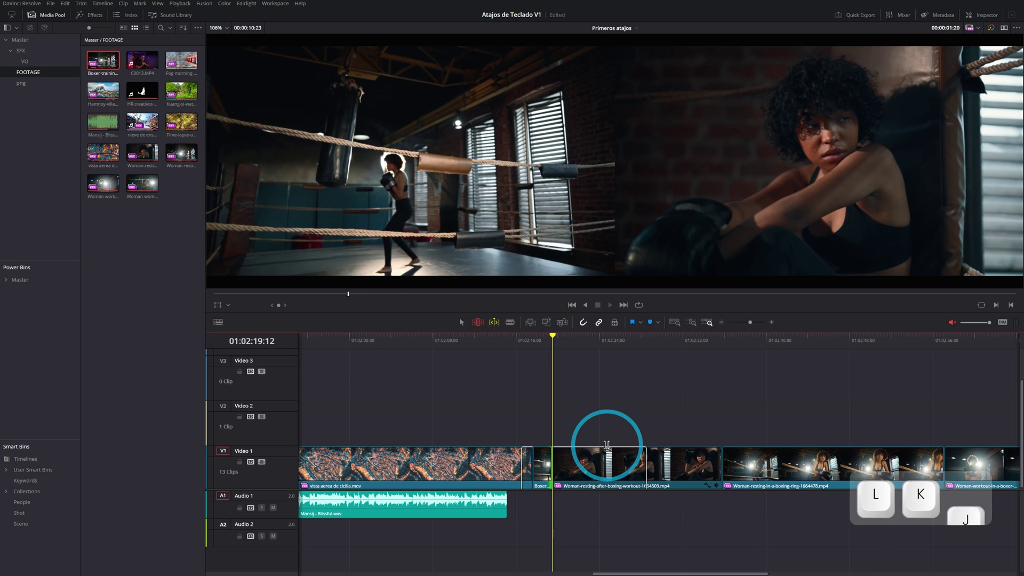
key("k")
key("l")
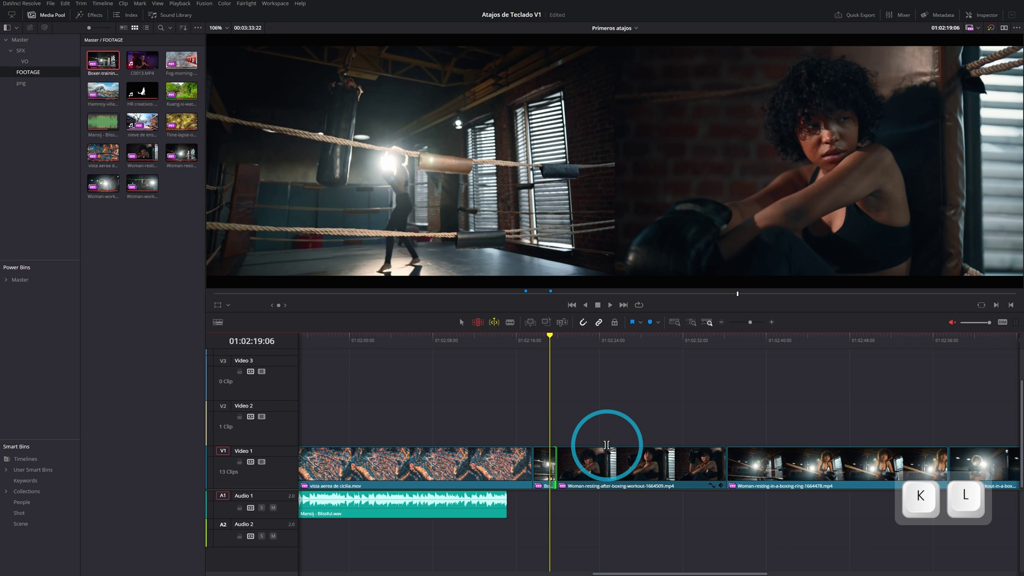
Switch the trim to the incoming side and dynamically ripple trim about 10 seconds off the Woman-resting-after-boxing-workout clip's start
key("j")
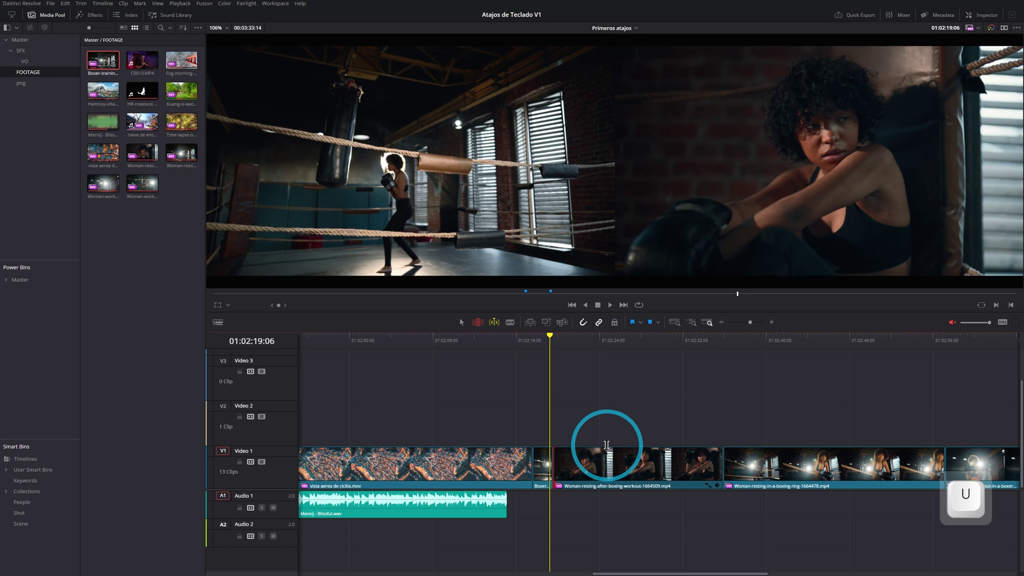
key("l")
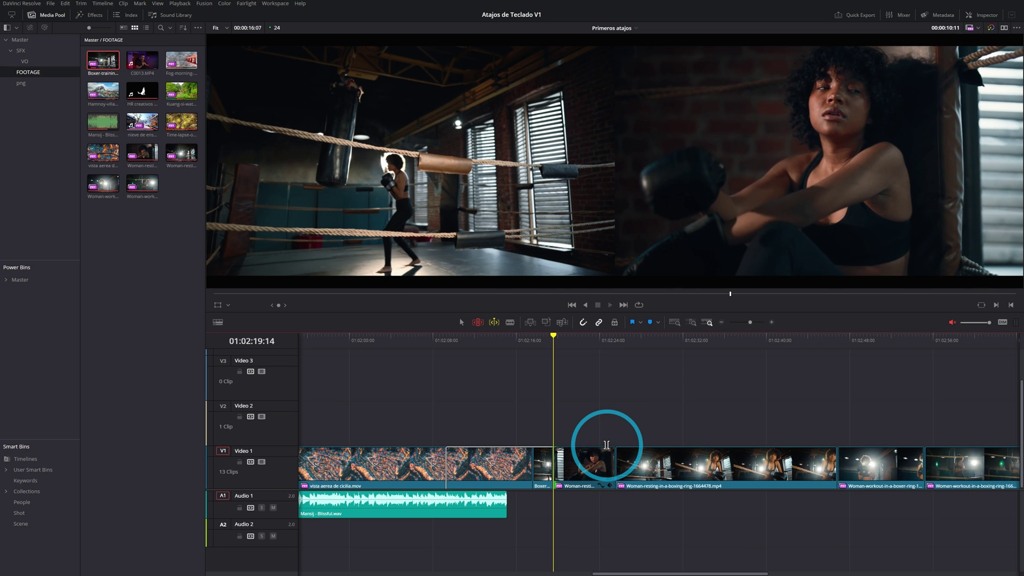
key("space")
key("k")
key("j")
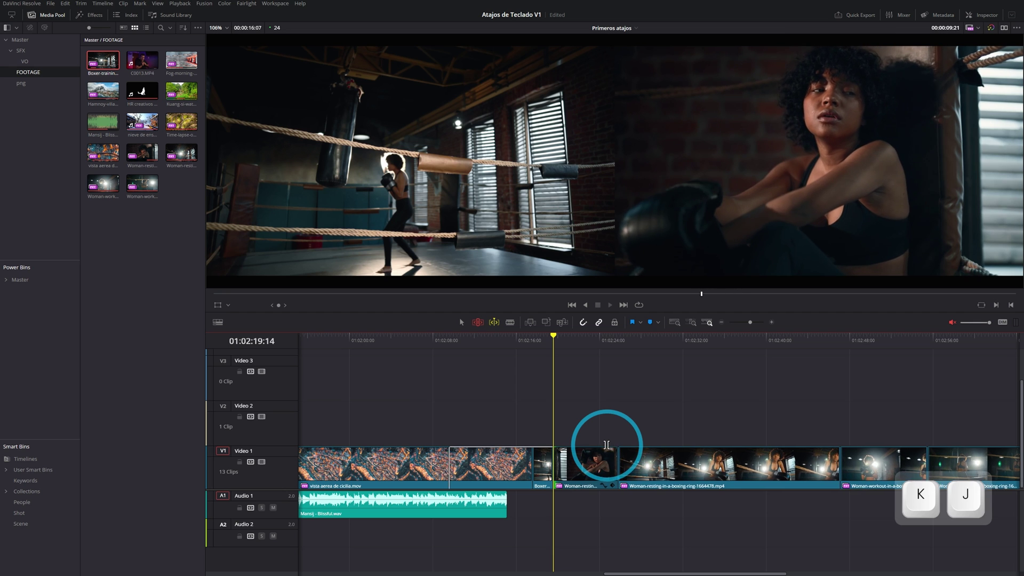
key("l")
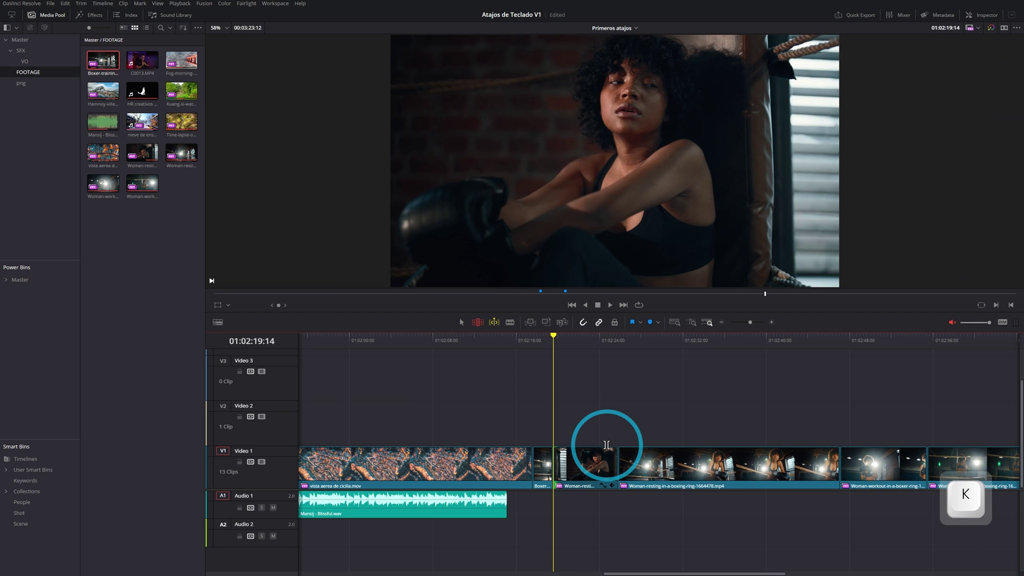
Turn off Dynamic Trim mode and play across the cut between the boxer training and Woman-resting-after-boxing-workout clips to review it
key("w")
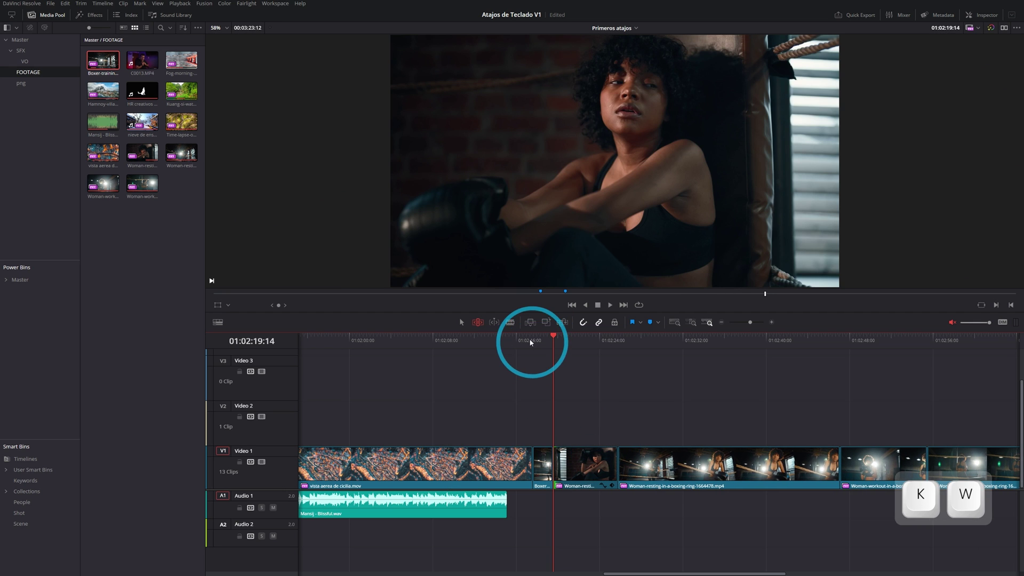
left_click(529, 341)
key("l")
left_click(613, 528)
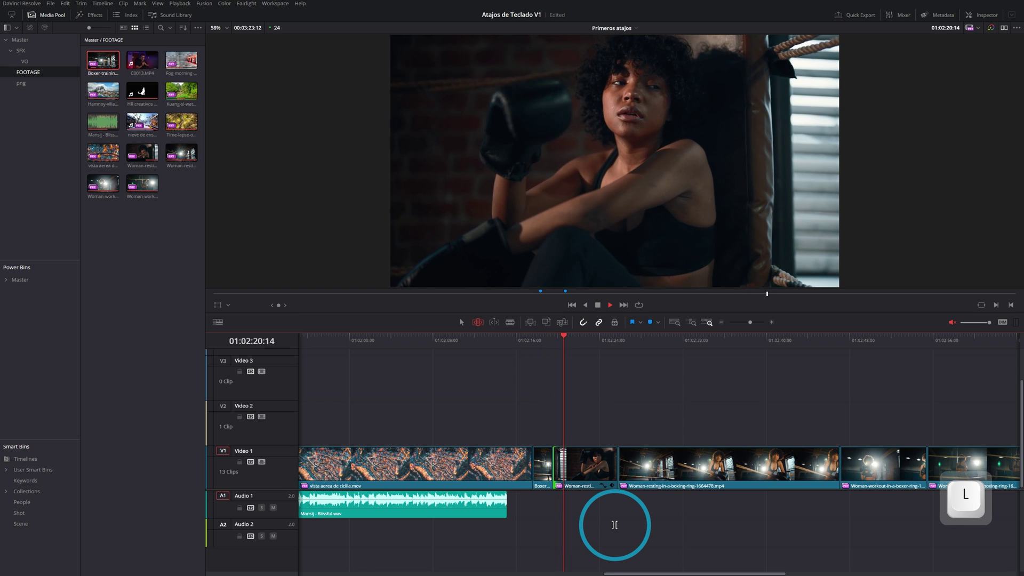
key("k")
left_click(532, 339)
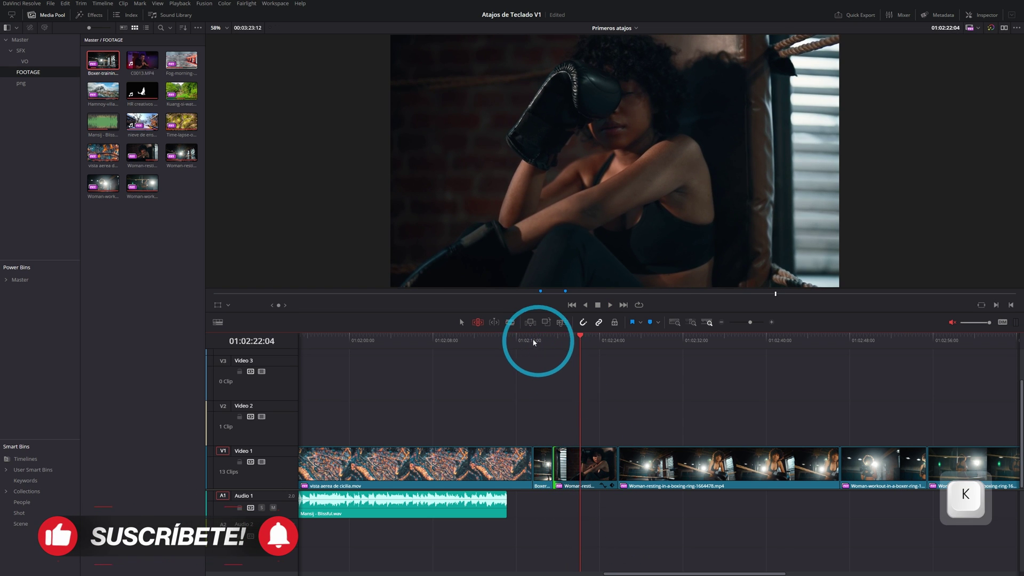
key("l")
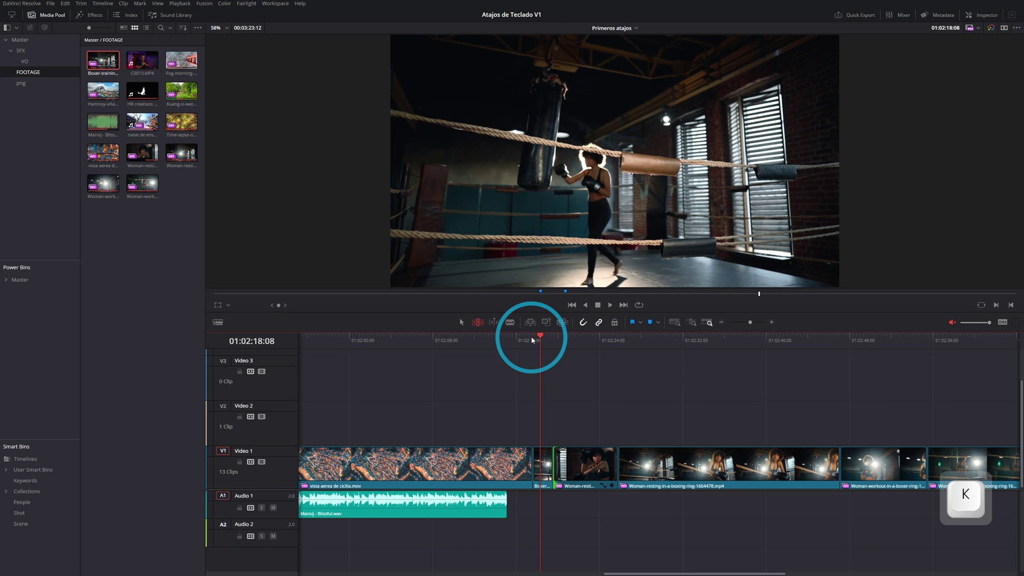
key("l")
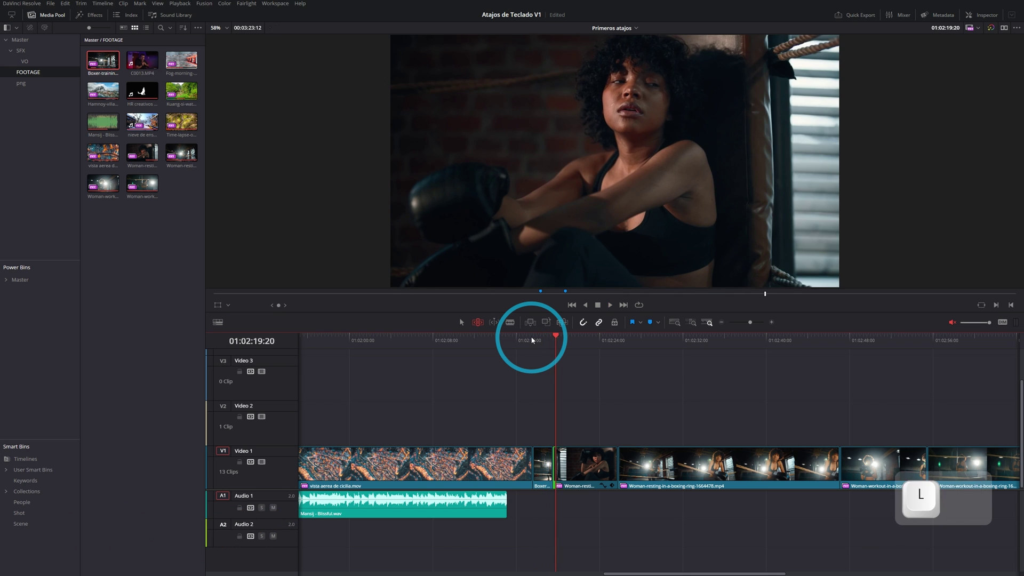
key("j")
key("l")
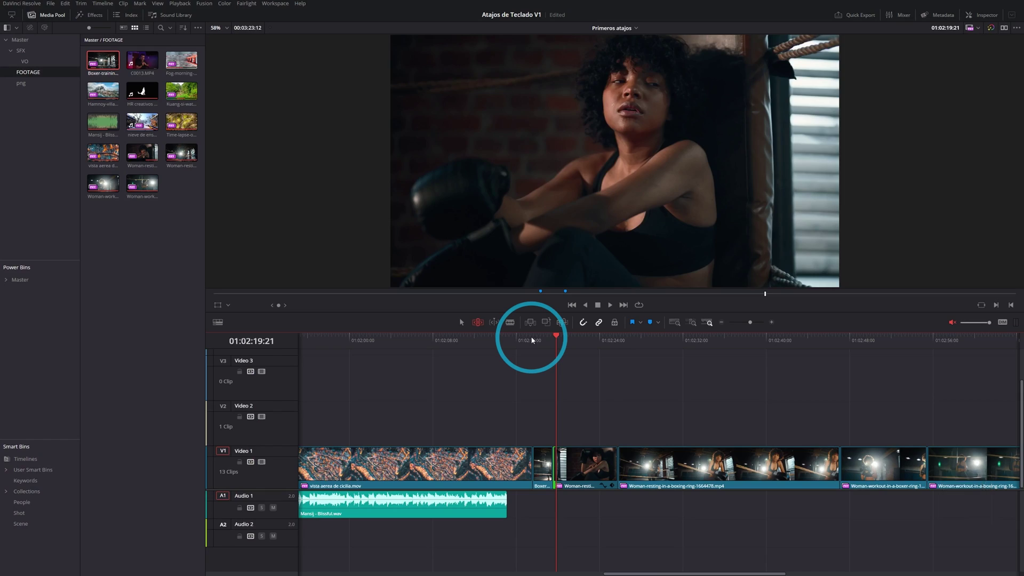
Go to the next edit in Dynamic Trim mode and ripple trim the Woman-resting-after-boxing-workout clip's end to 01:02:24:02
key("Down")
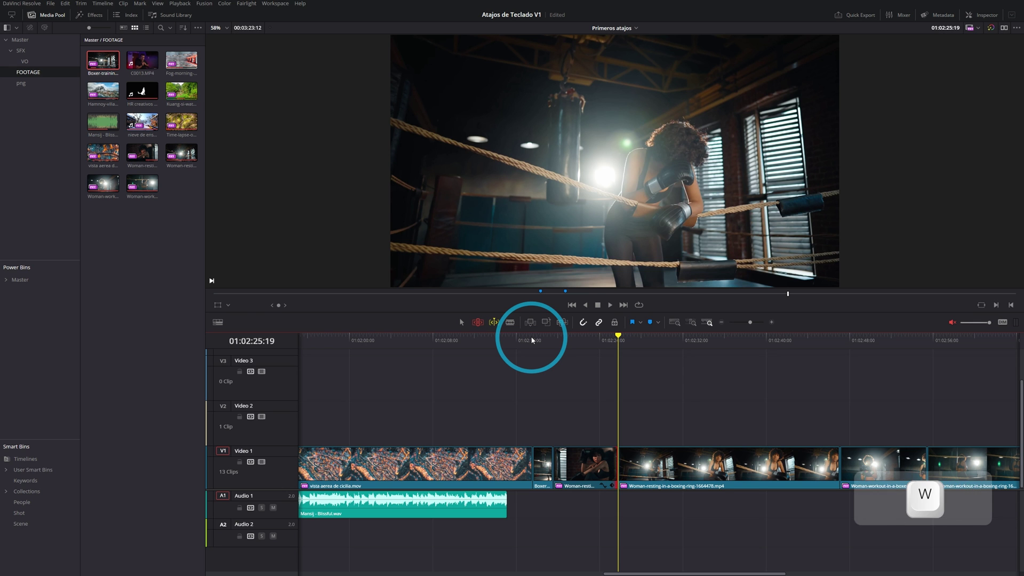
key("j")
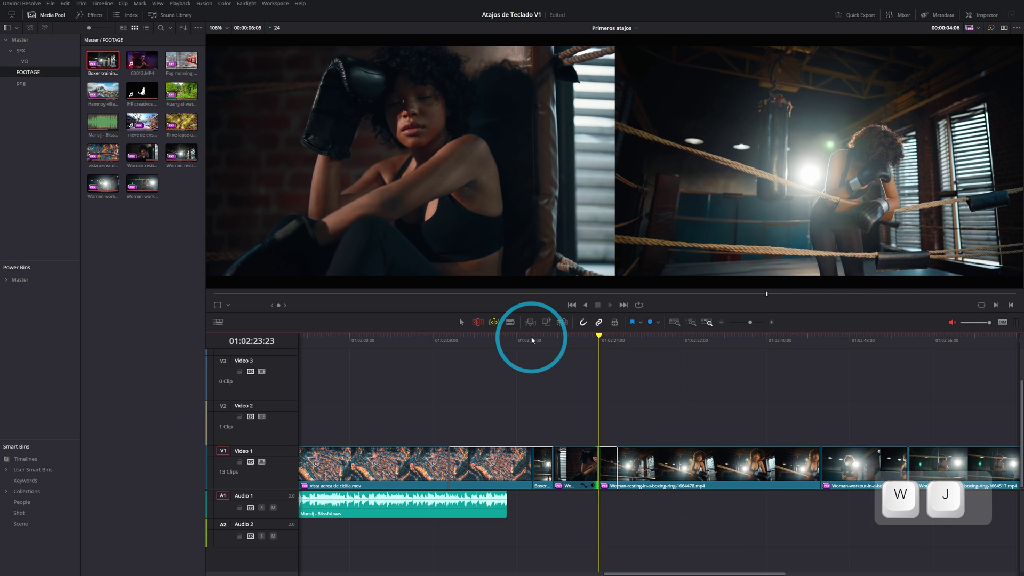
key("l")
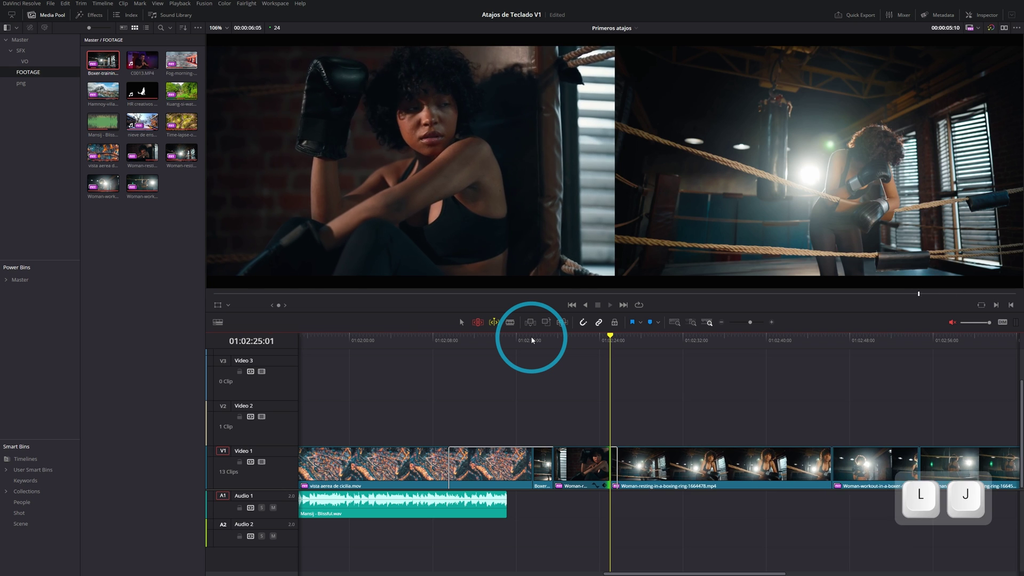
key("j")
key("k")
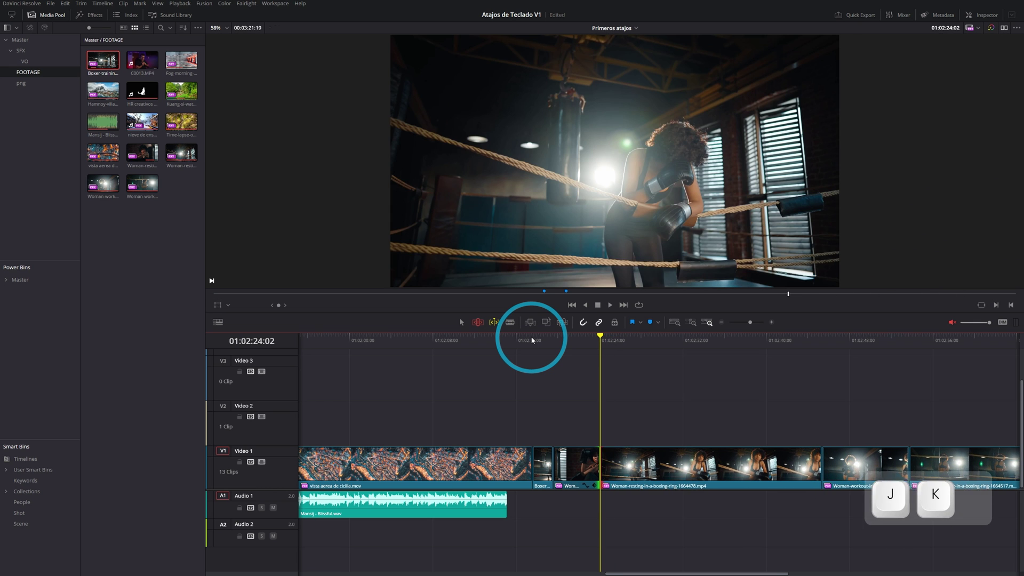
Switch the trim to the incoming side and dynamically ripple trim about 8 seconds off the Woman-resting-in-a-boxing-ring clip's start
key("l")
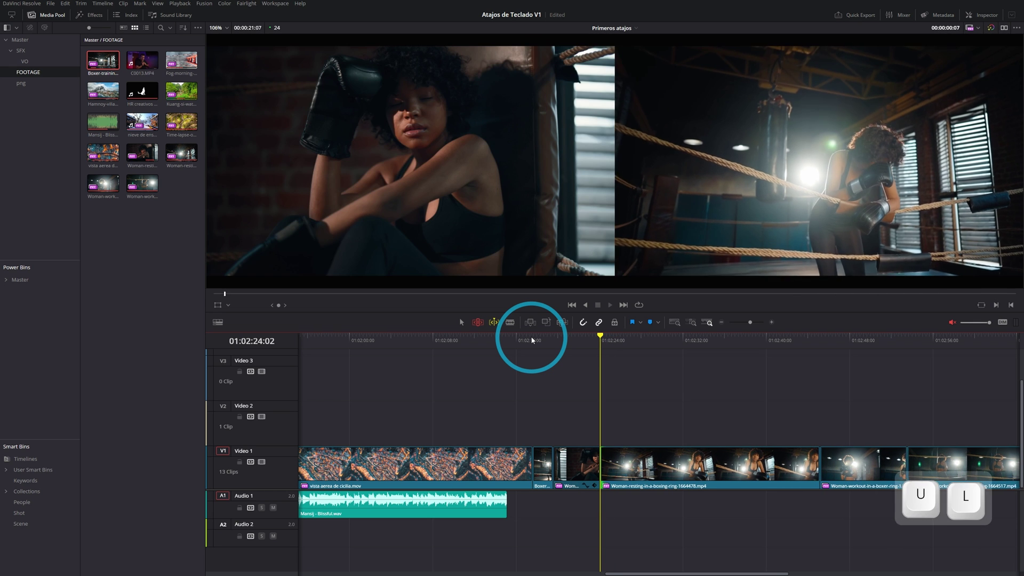
key("l")
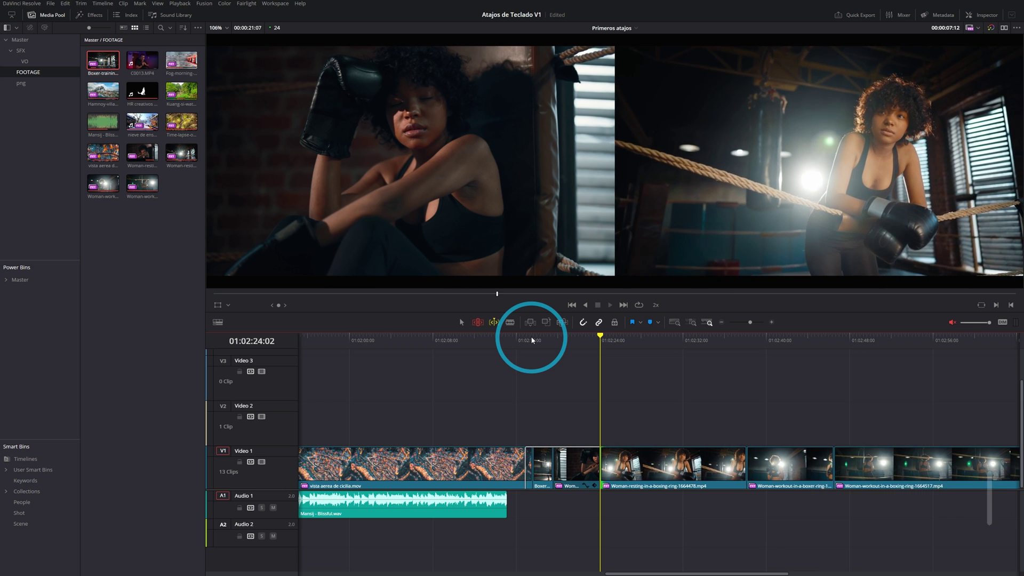
key("j")
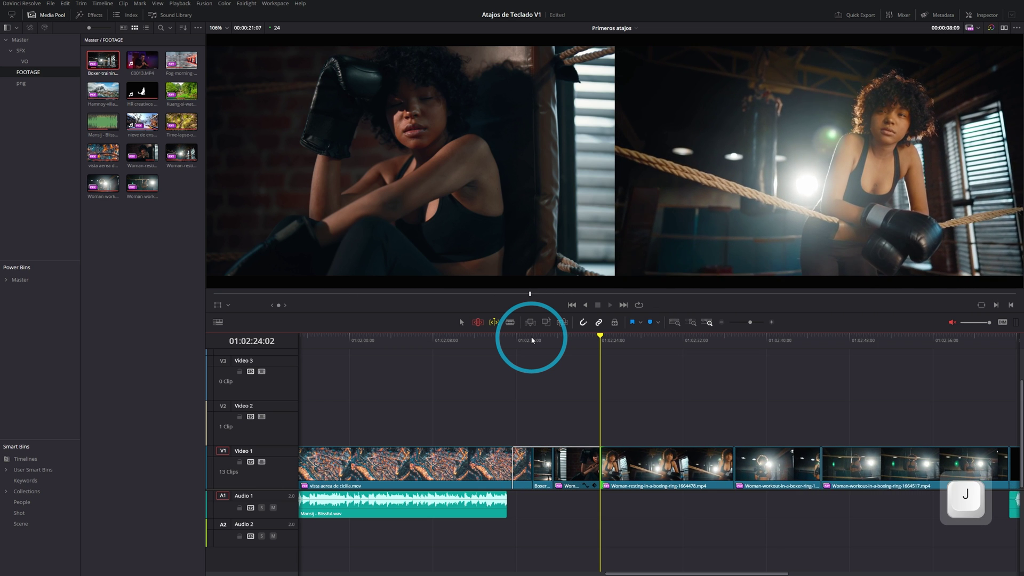
key("k")
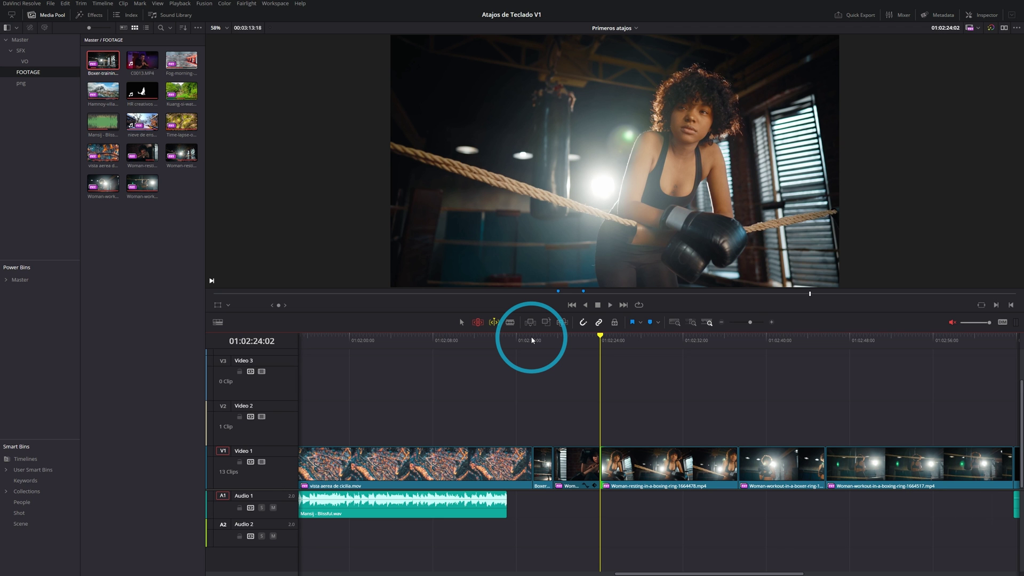
key("shift")
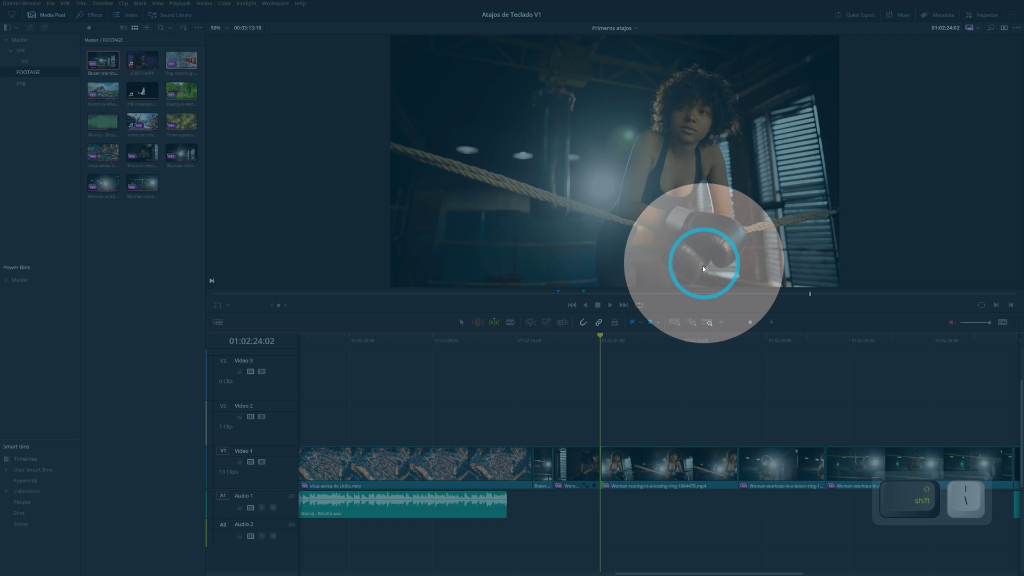
key("shift+backslash")
key("j")
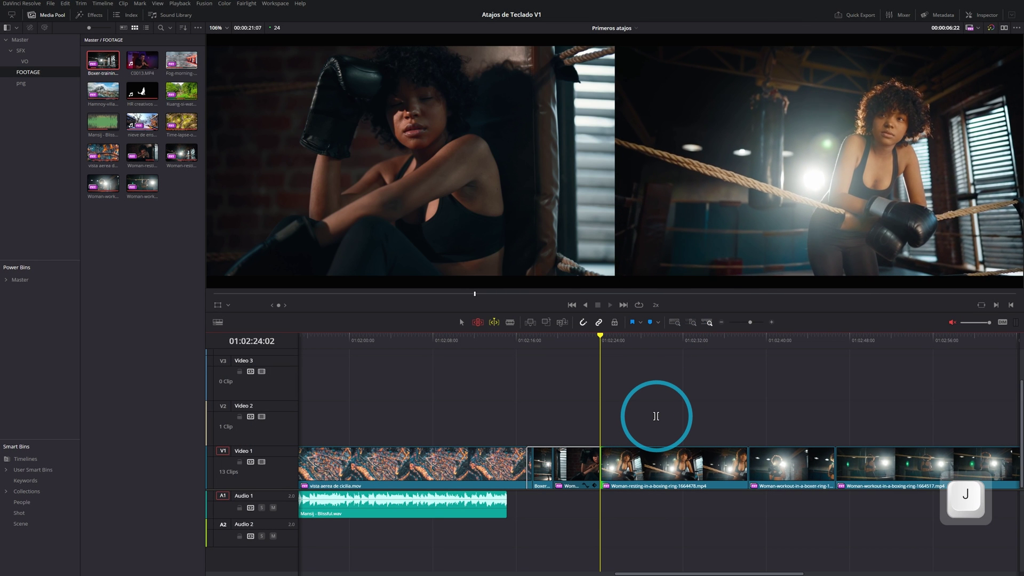
key("l")
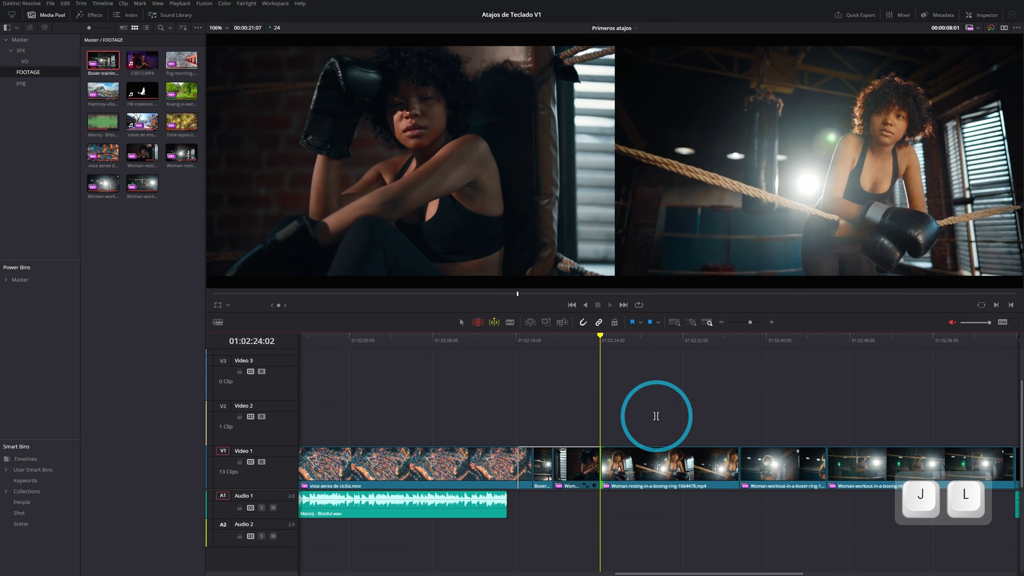
key("k")
Go to the next edit and dynamically ripple trim the Woman-resting-in-a-boxing-ring clip's end to 01:02:32:15
key("Down")
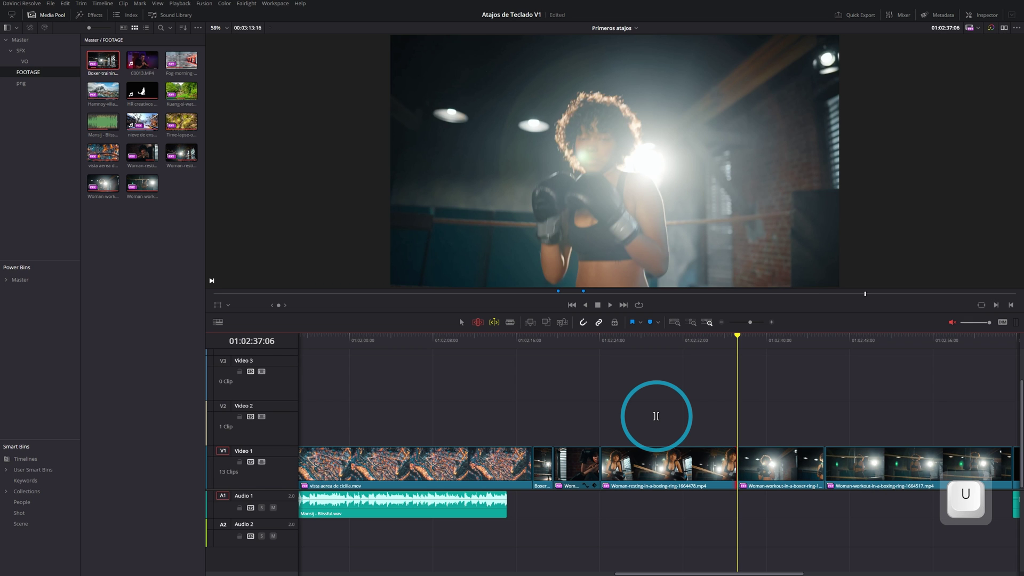
key("j")
key("j")
key("j")
key("j")
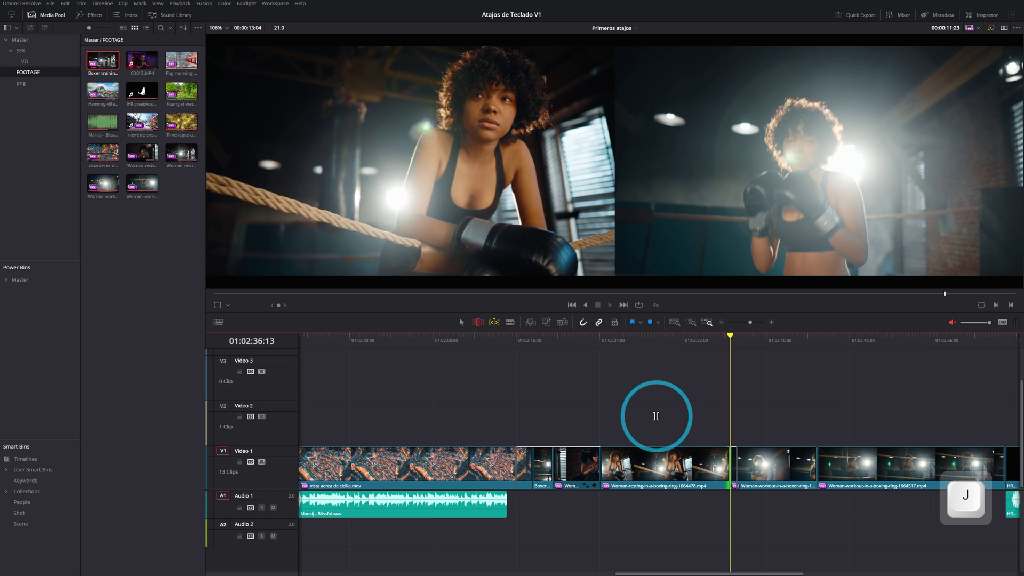
key("k")
key("l")
key("l")
key("l")
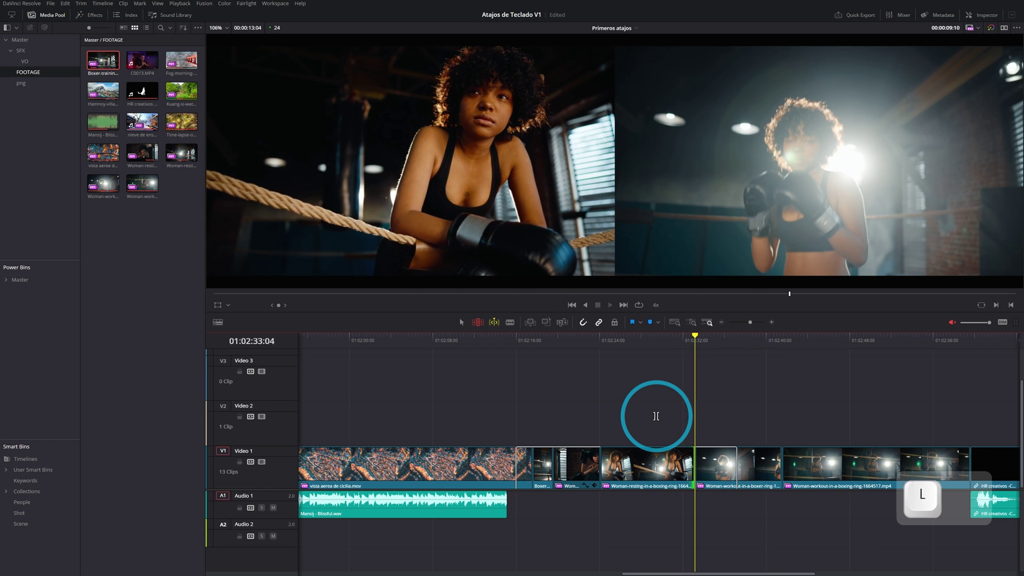
key("j")
key("j")
key("j")
key("l")
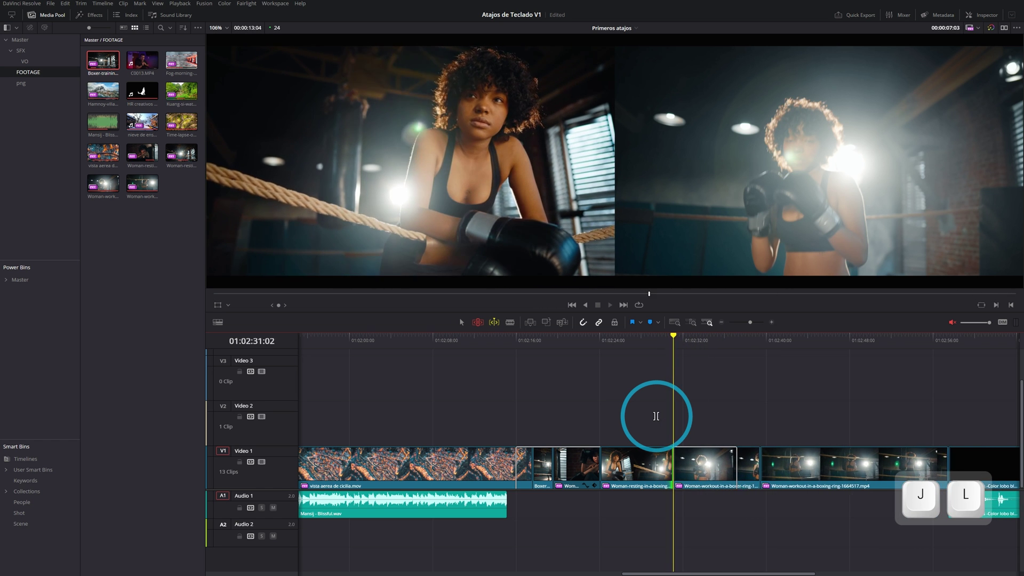
key("k")
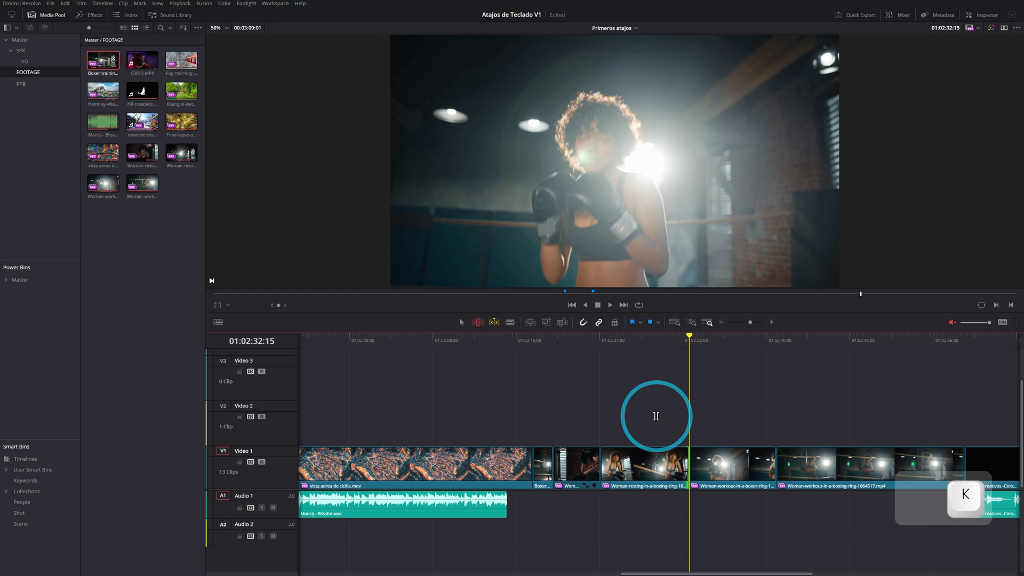
Turn off Dynamic Trim mode and play through the start of the Woman-workout-in-a-boxer-ring clip to find its best starting moment
key("w")
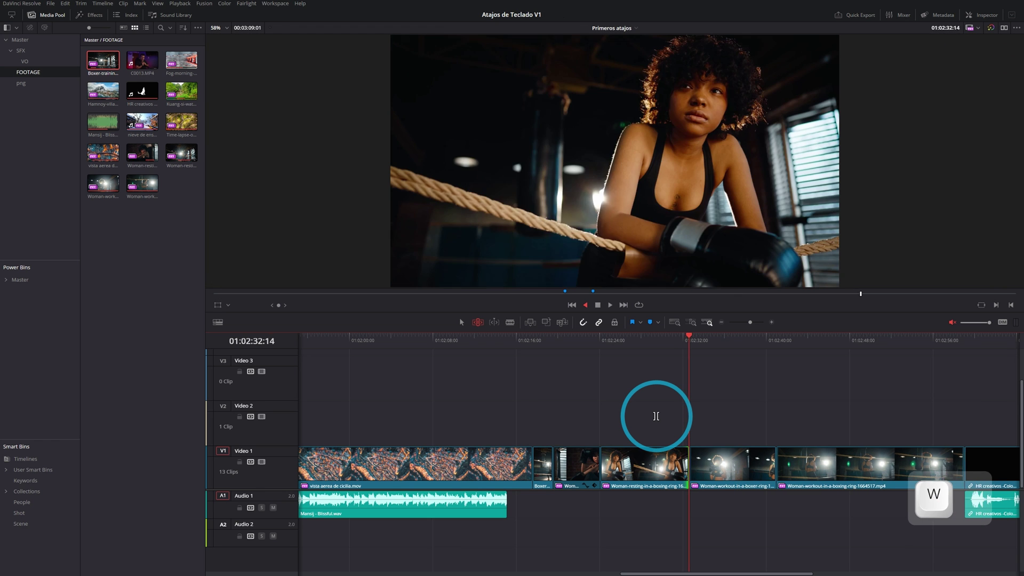
key("j")
key("l")
key("l")
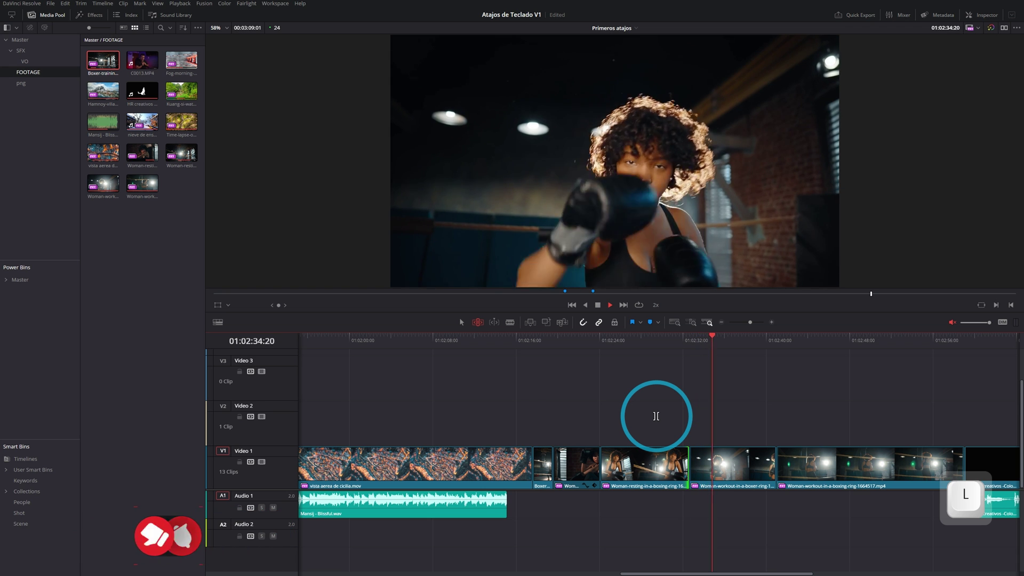
key("j")
key("l")
key("j")
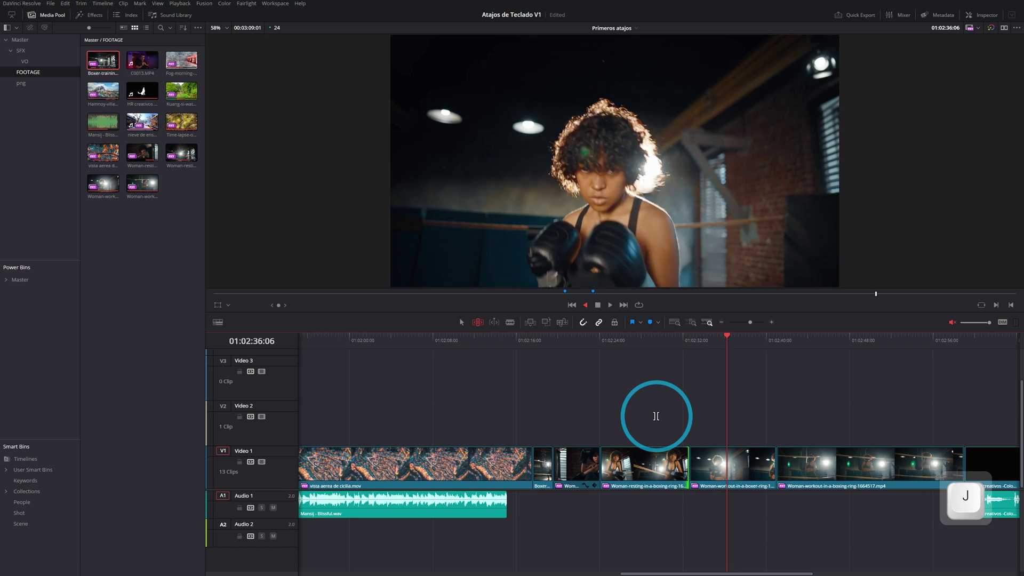
key("k")
key("j")
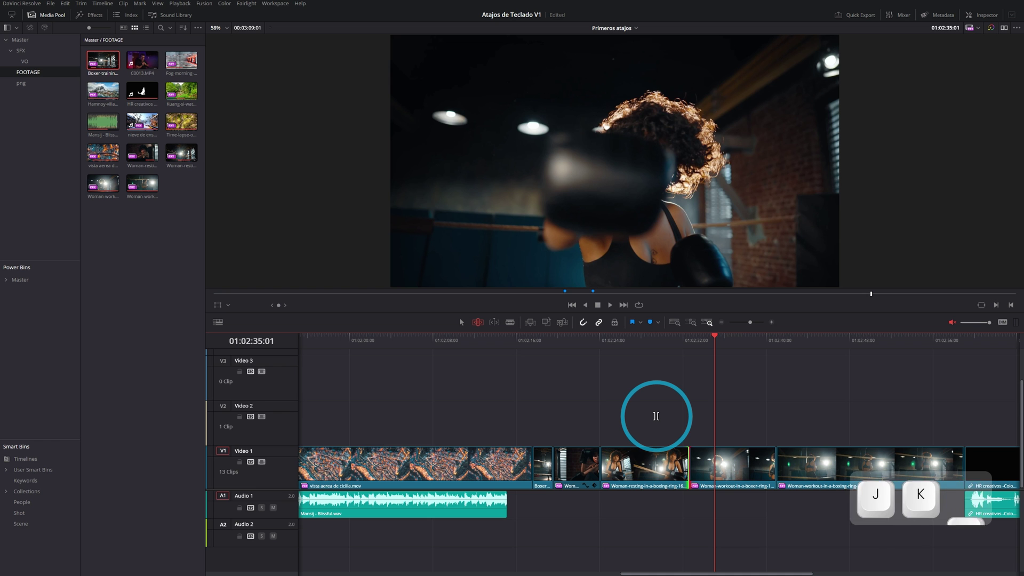
In Dynamic Trim mode on the incoming side, ripple trim about 2.5 seconds off the Woman-workout-in-a-boxer-ring clip's start
key("w")
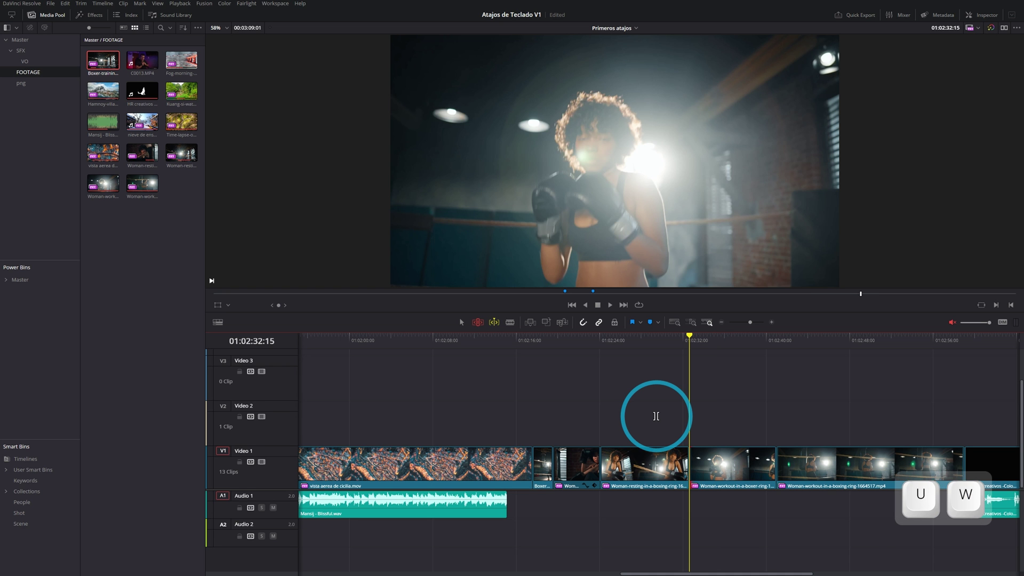
key("l")
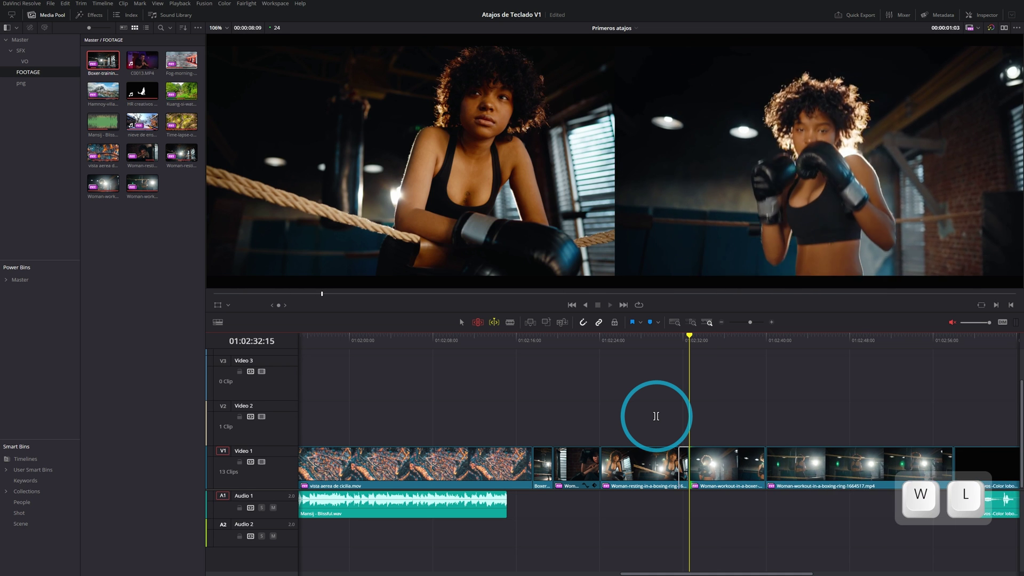
key("k")
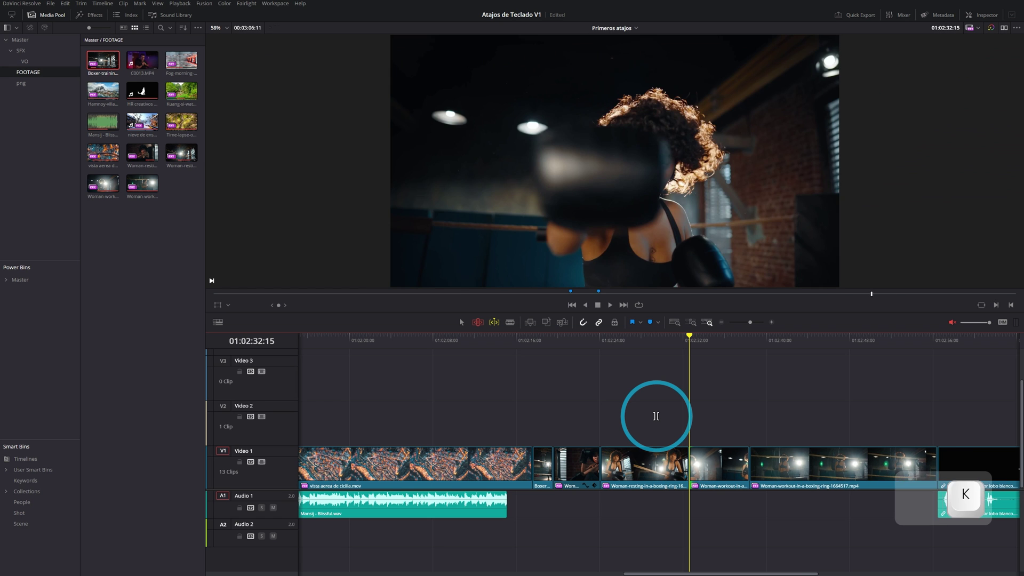
Turn off Dynamic Trim mode and play from just before the trimmed cut into the Woman-workout-in-a-boxer-ring clip, stopping at 01:02:36:08
key("w")
key("j")
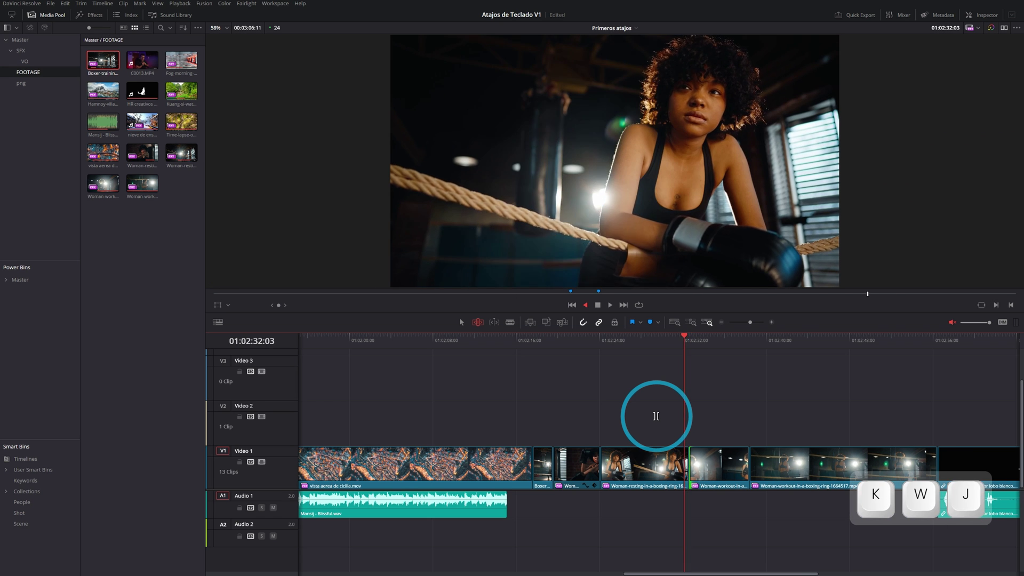
key("l")
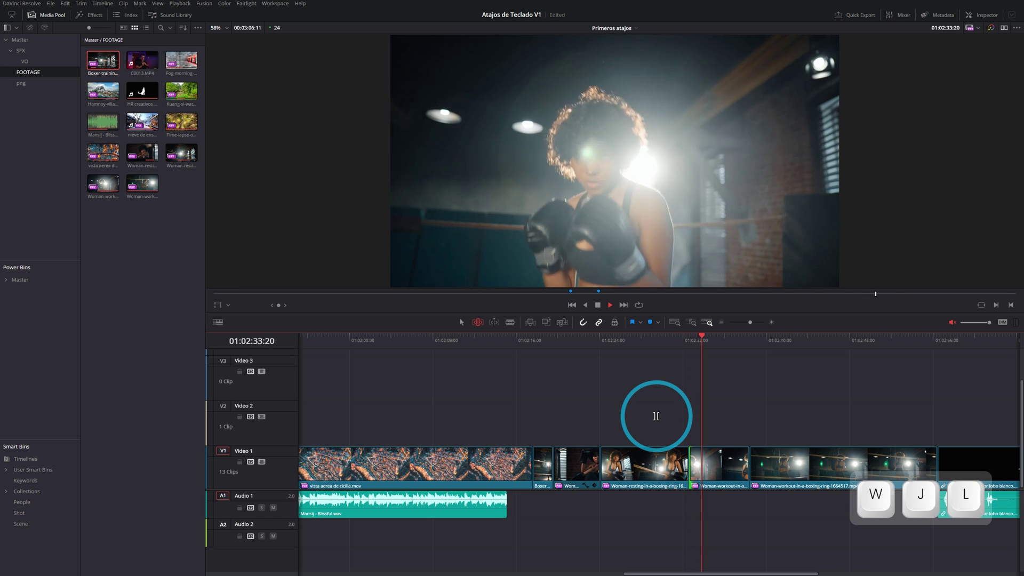
key("j")
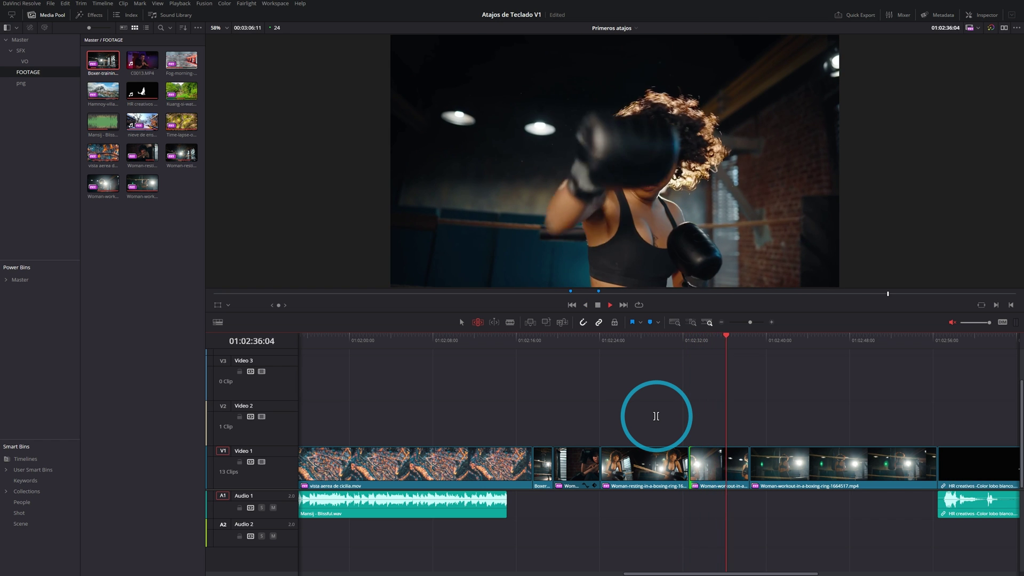
key("k")
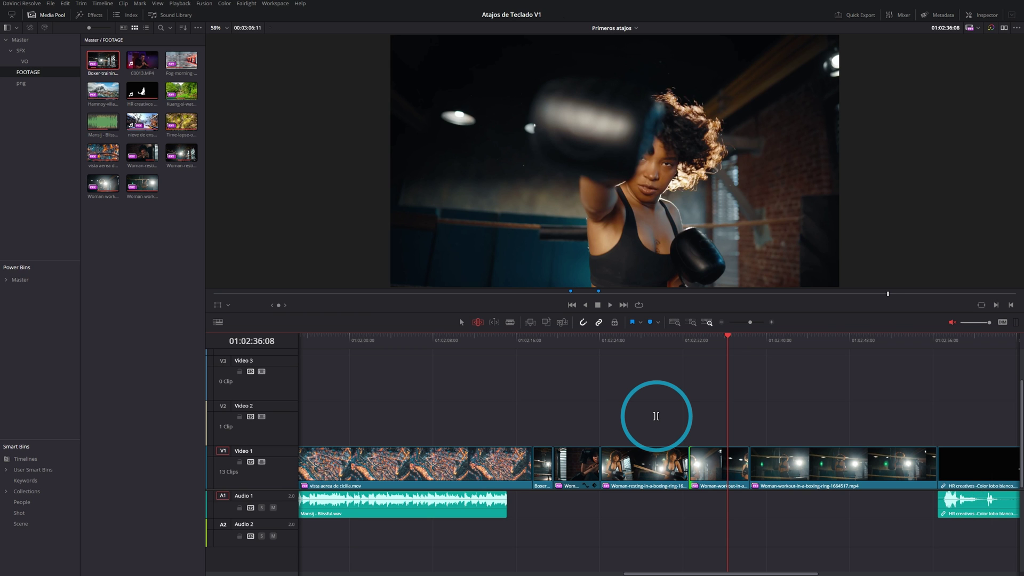
Go to the Woman-workout-in-a-boxer-ring clip's end and dynamically ripple trim it on the outgoing side to 01:02:36:08
key("Down")
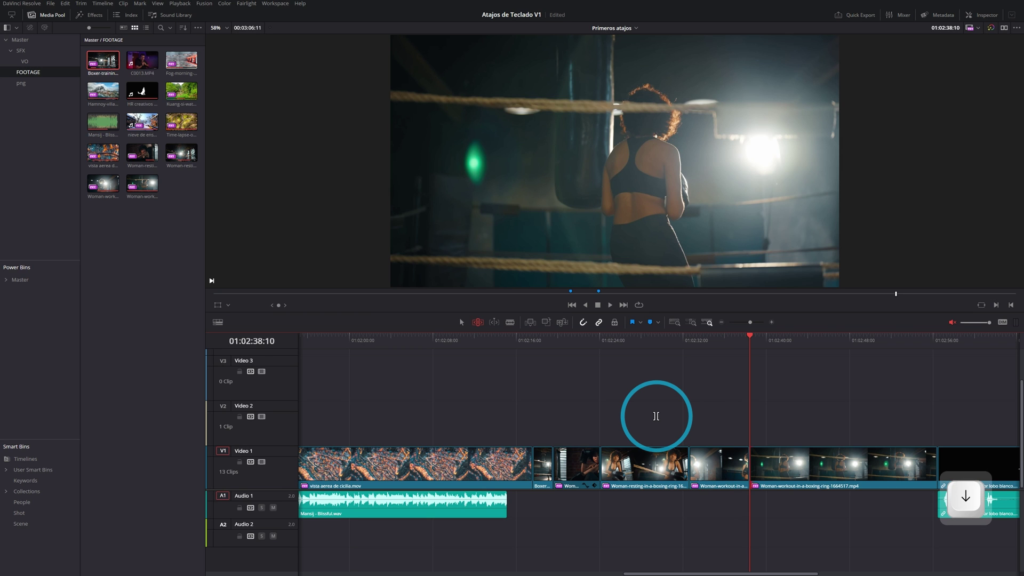
key("Up")
key("Down")
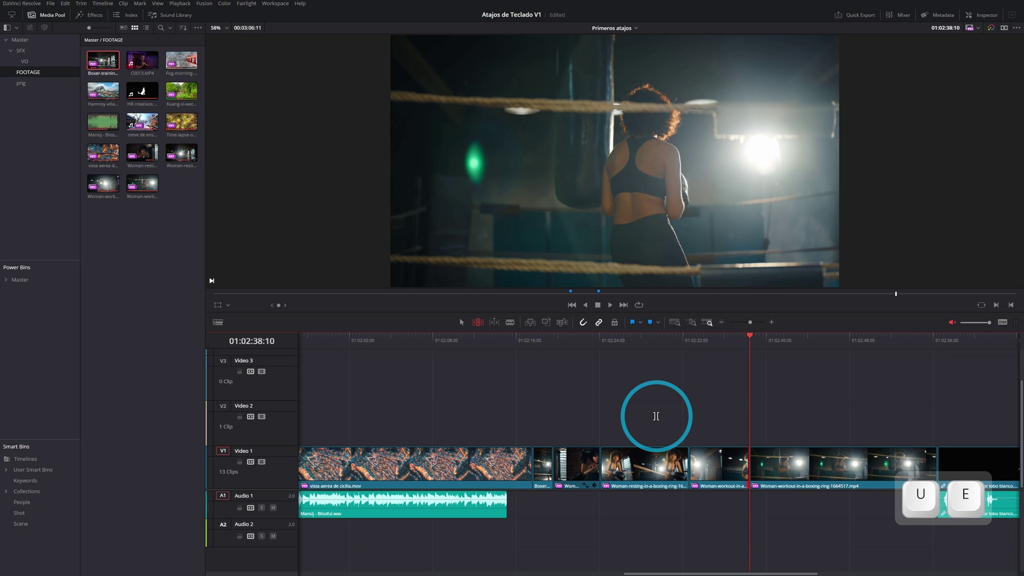
key("w")
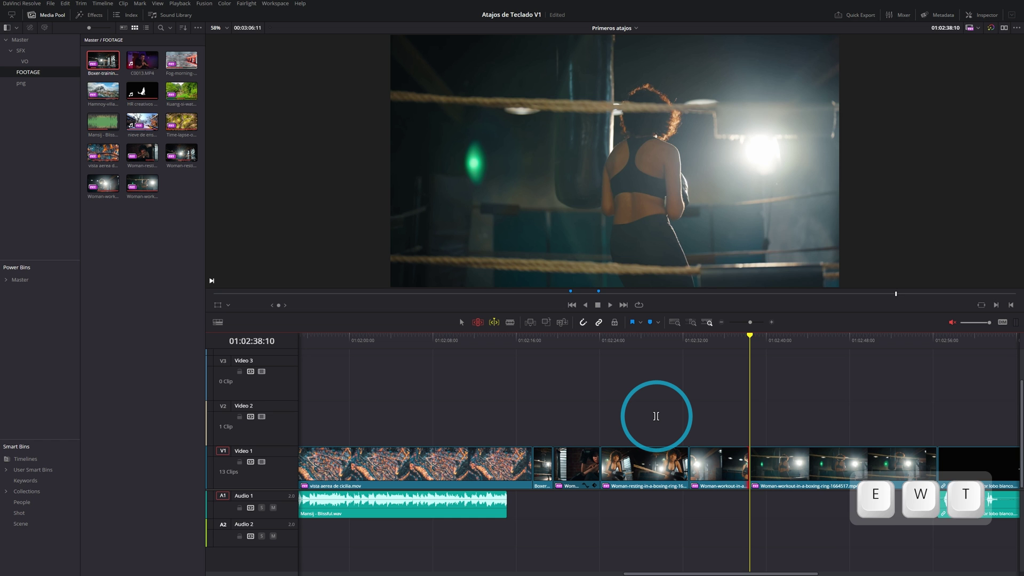
key("j")
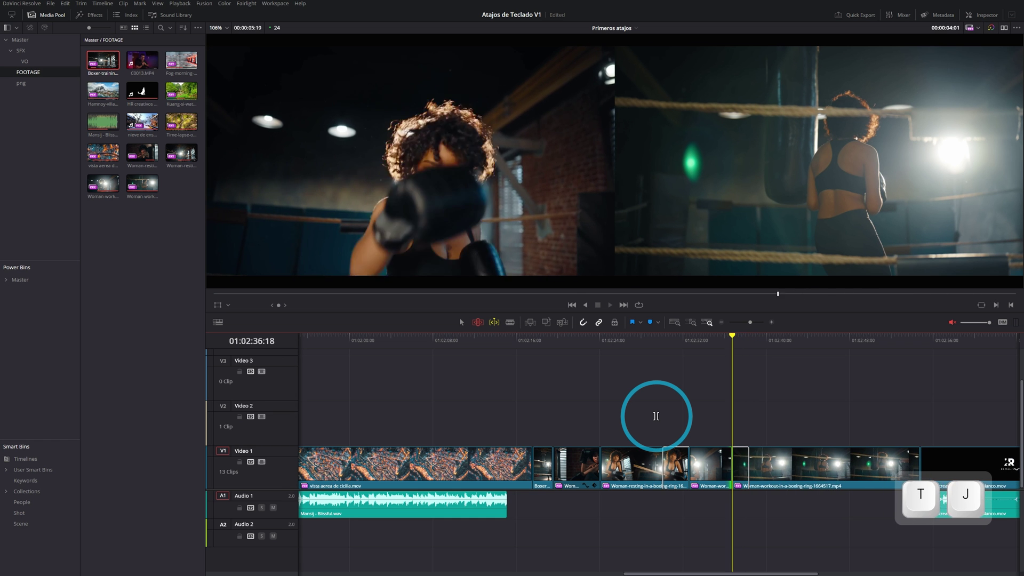
key("k")
key("j")
key("k")
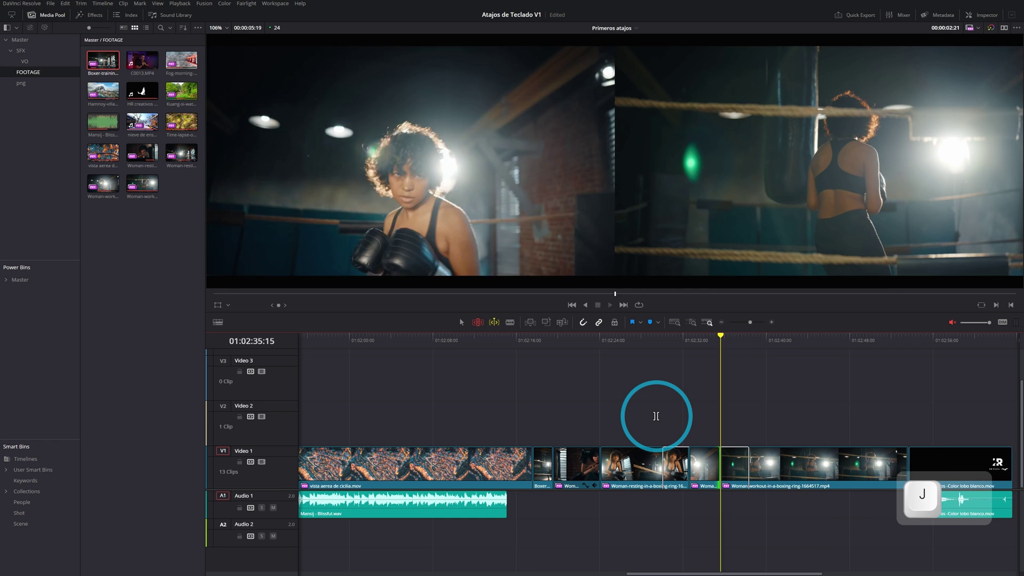
key("l")
key("k")
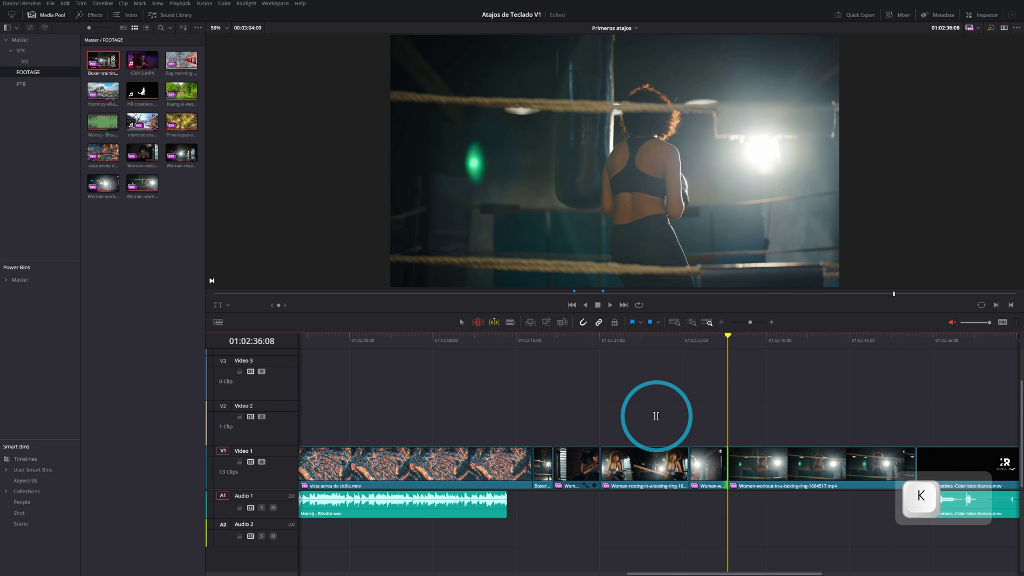
key("j")
key("l")
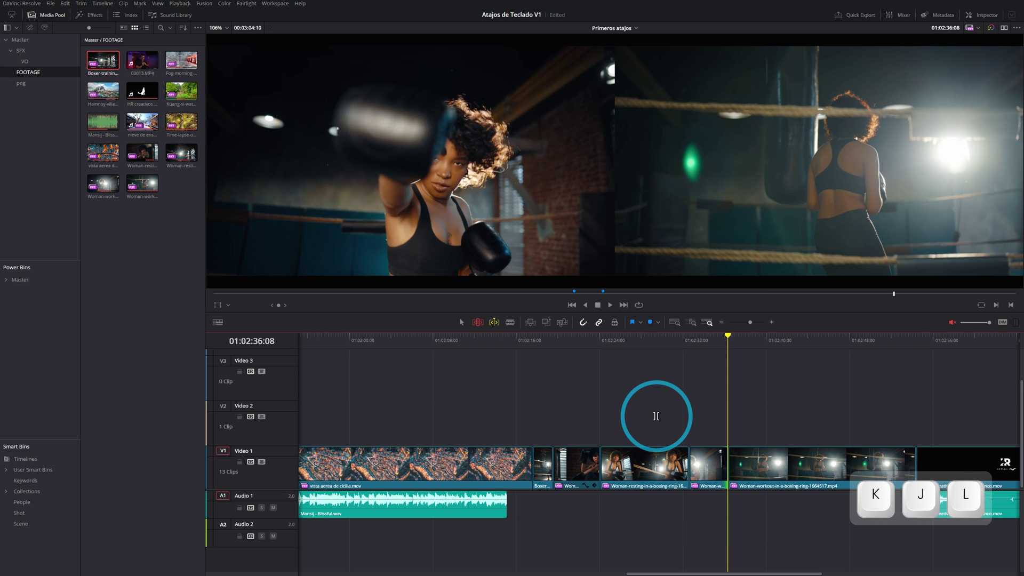
Turn off Dynamic Trim mode, go back to the boxer training clip's start and play the trimmed boxing sequence, raising playback to 2x speed
key("w")
key("j")
key("k")
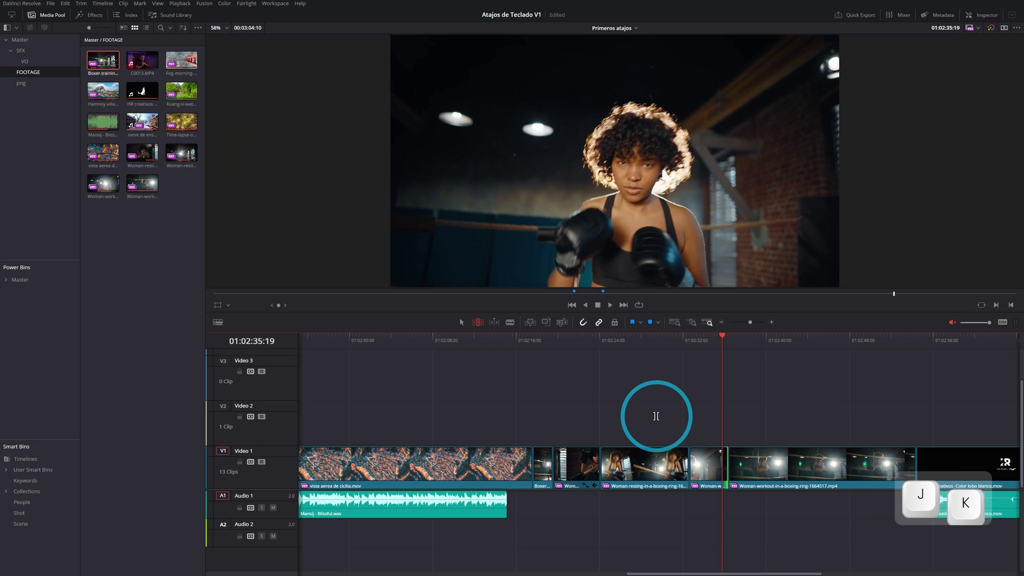
key("Up")
key("Up")
key("Up")
key("Up")
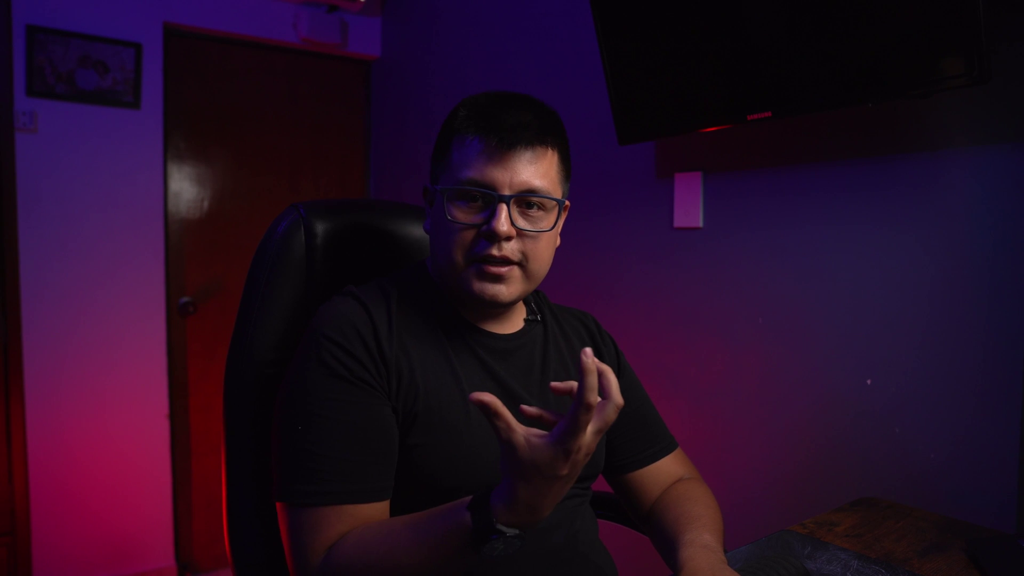
key("l")
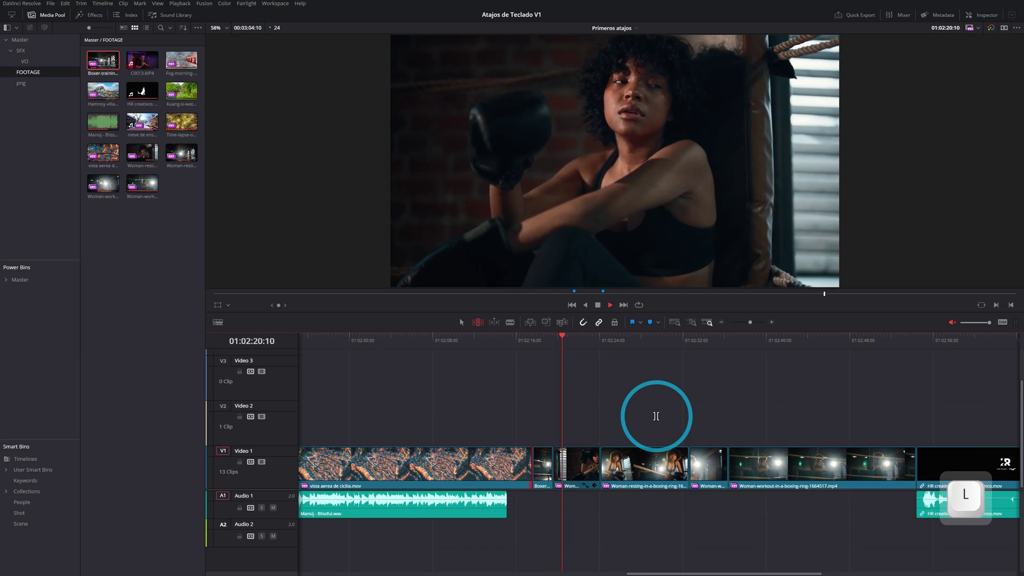
key("l")
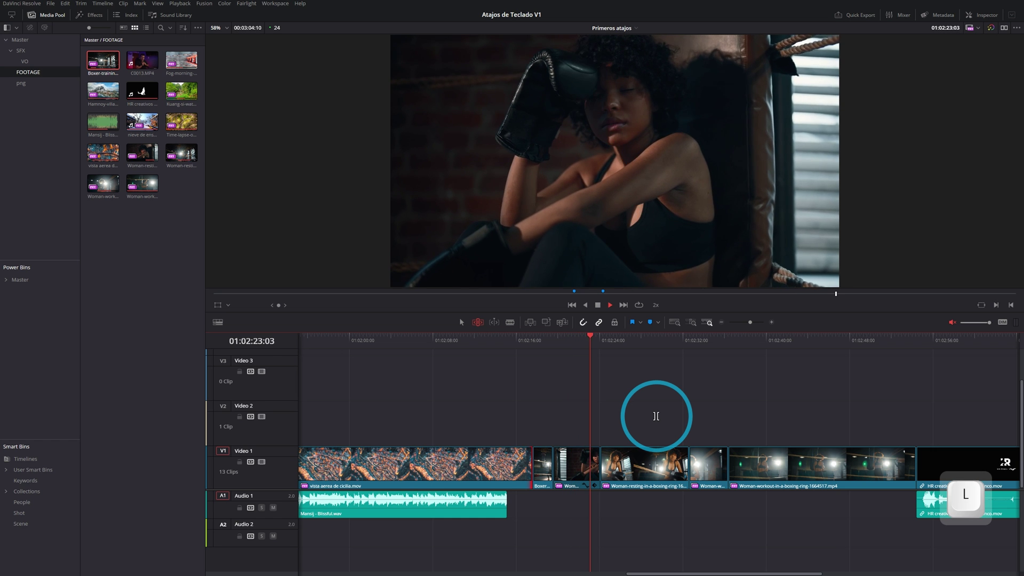